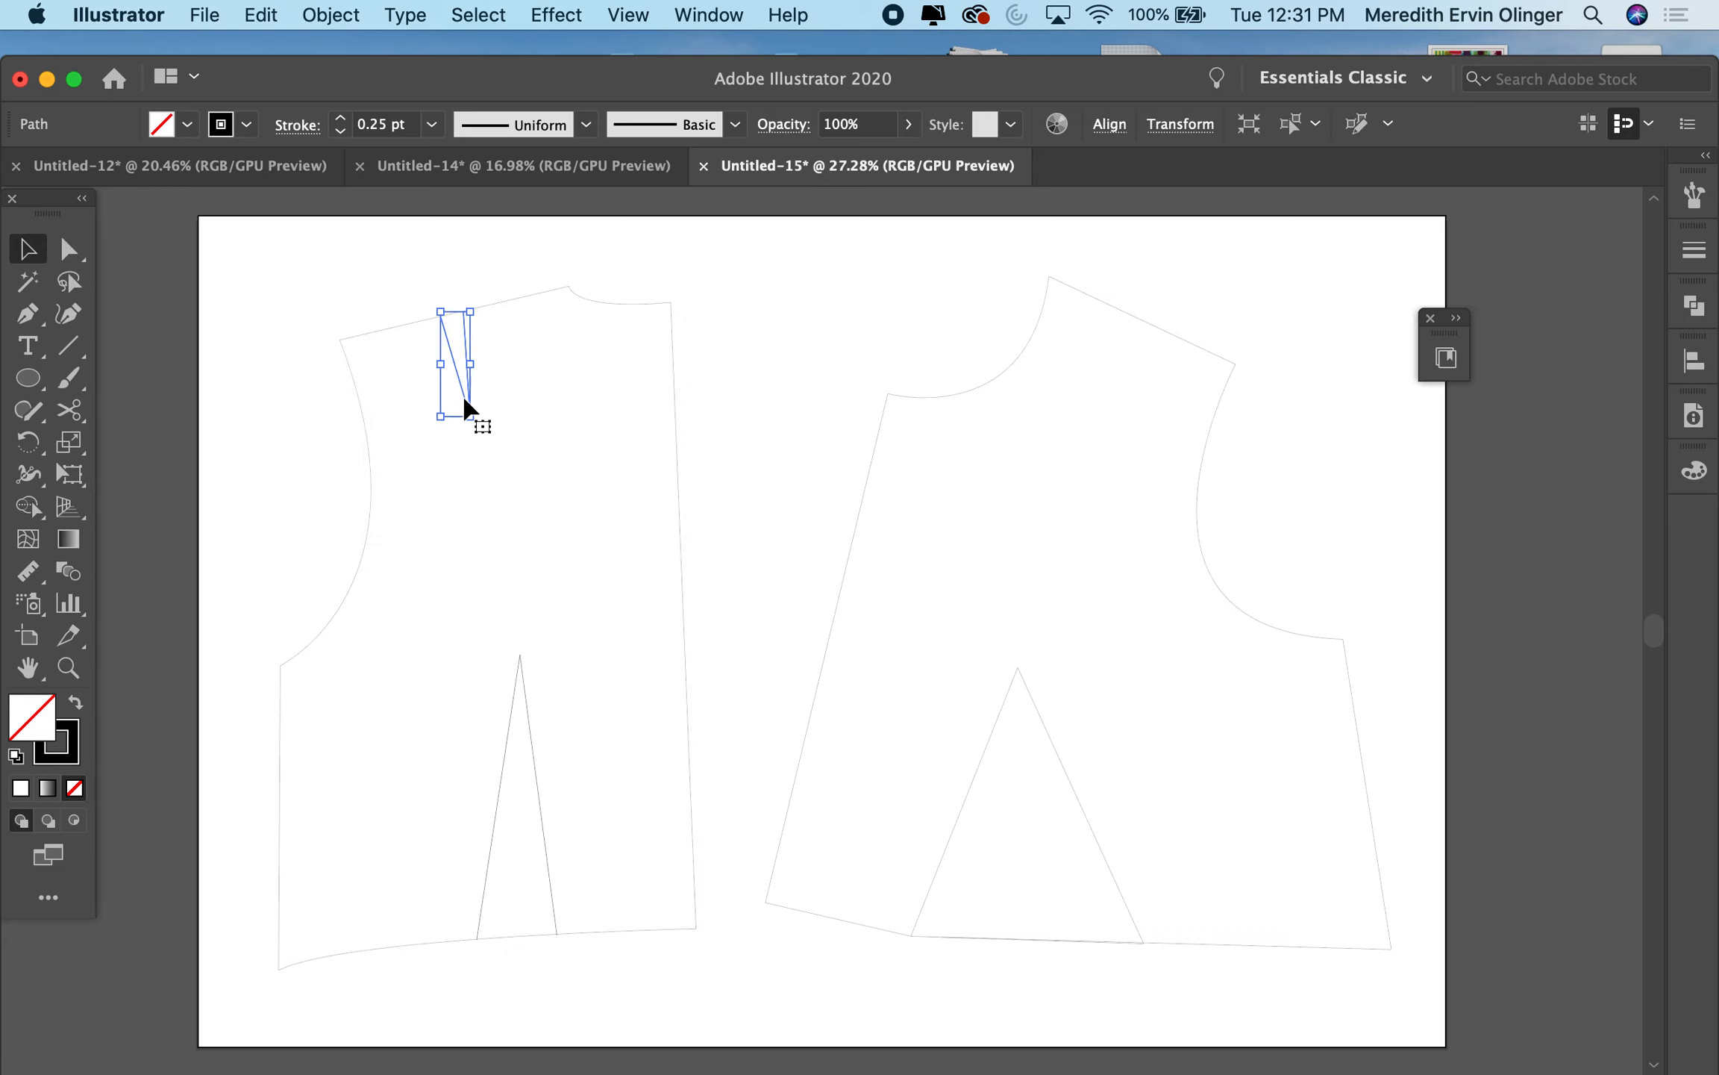
Step: Select the front bodice group, the back bodice outline and its two darts in turn to examine which paths are grouped
click(851, 569)
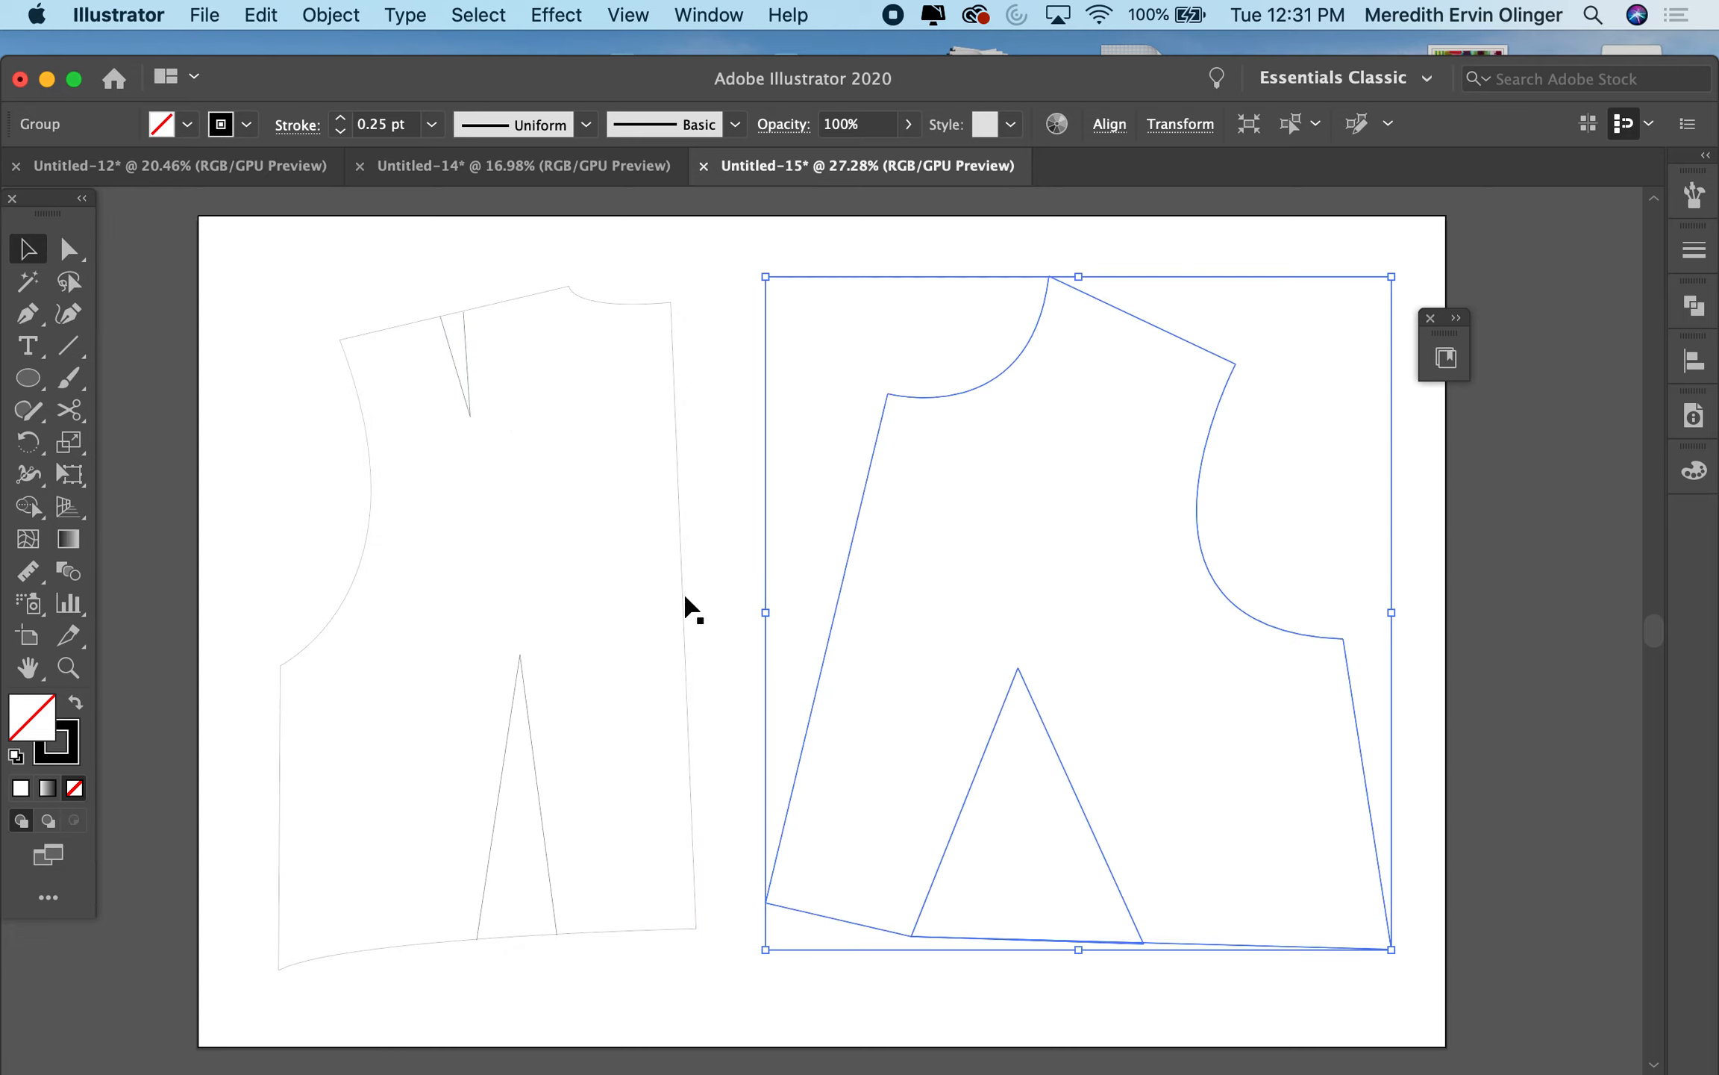
click(681, 606)
click(531, 725)
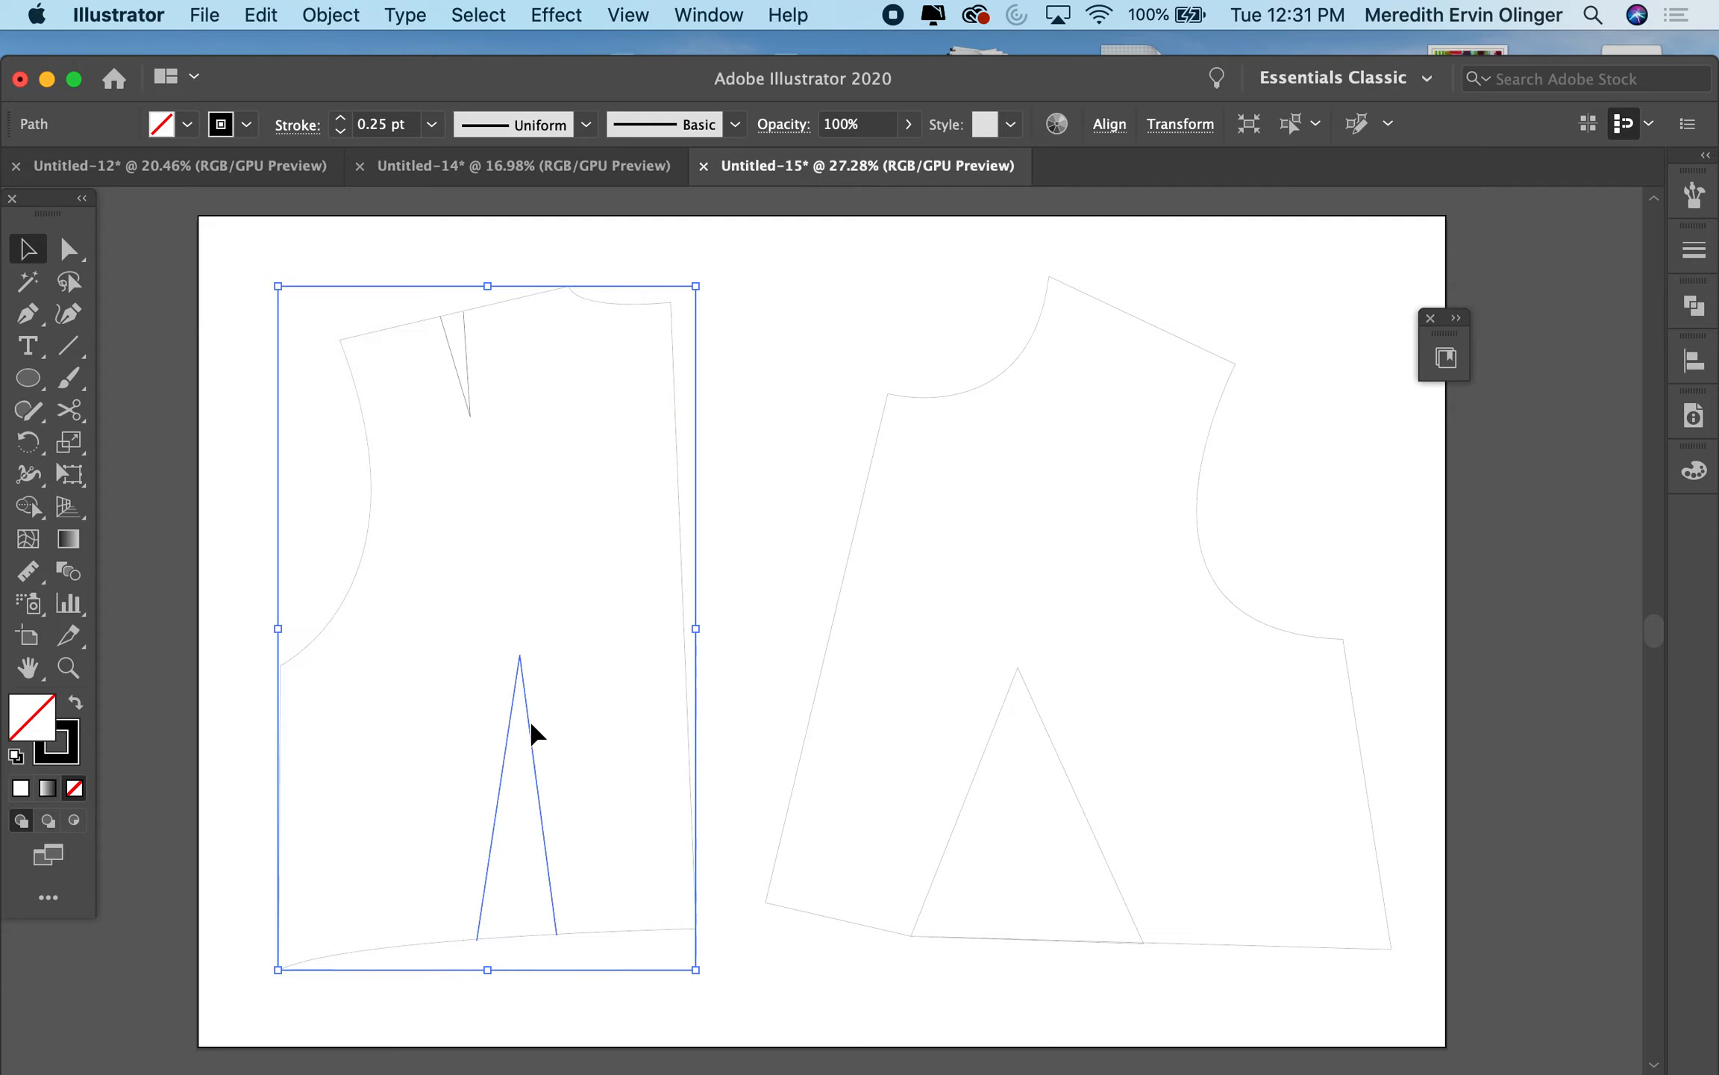
click(464, 400)
click(606, 306)
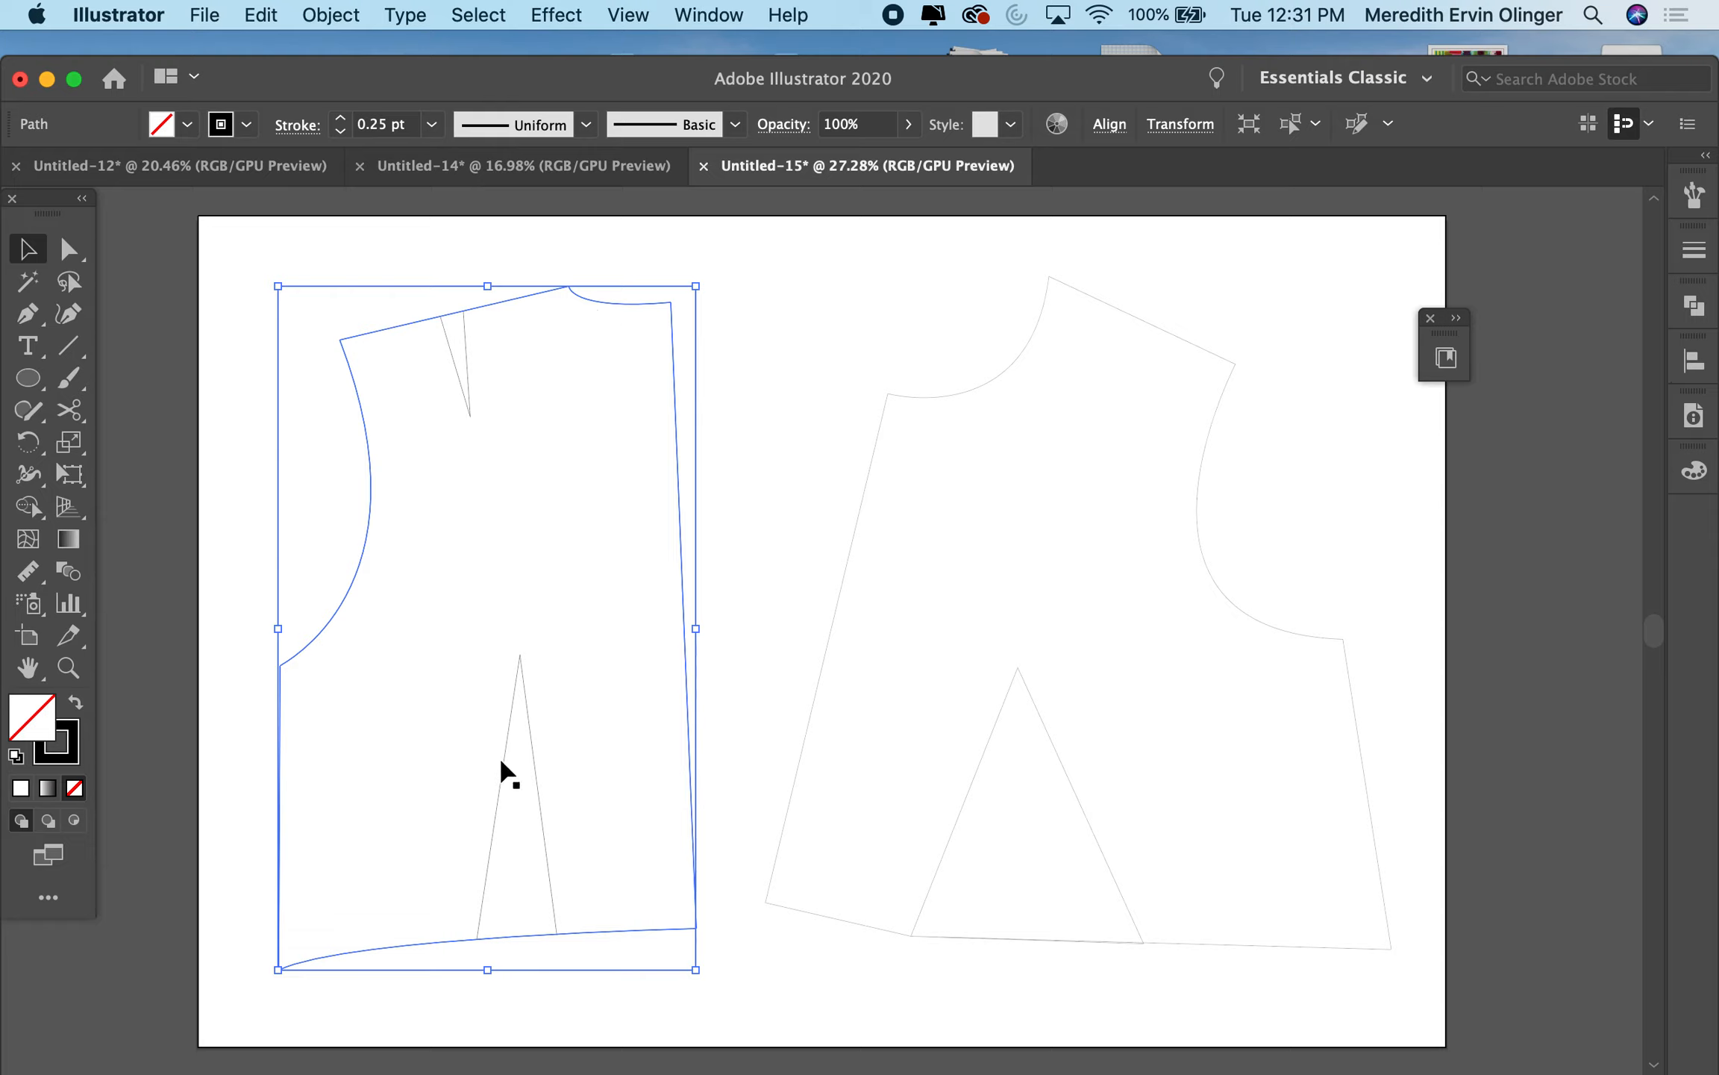
click(506, 769)
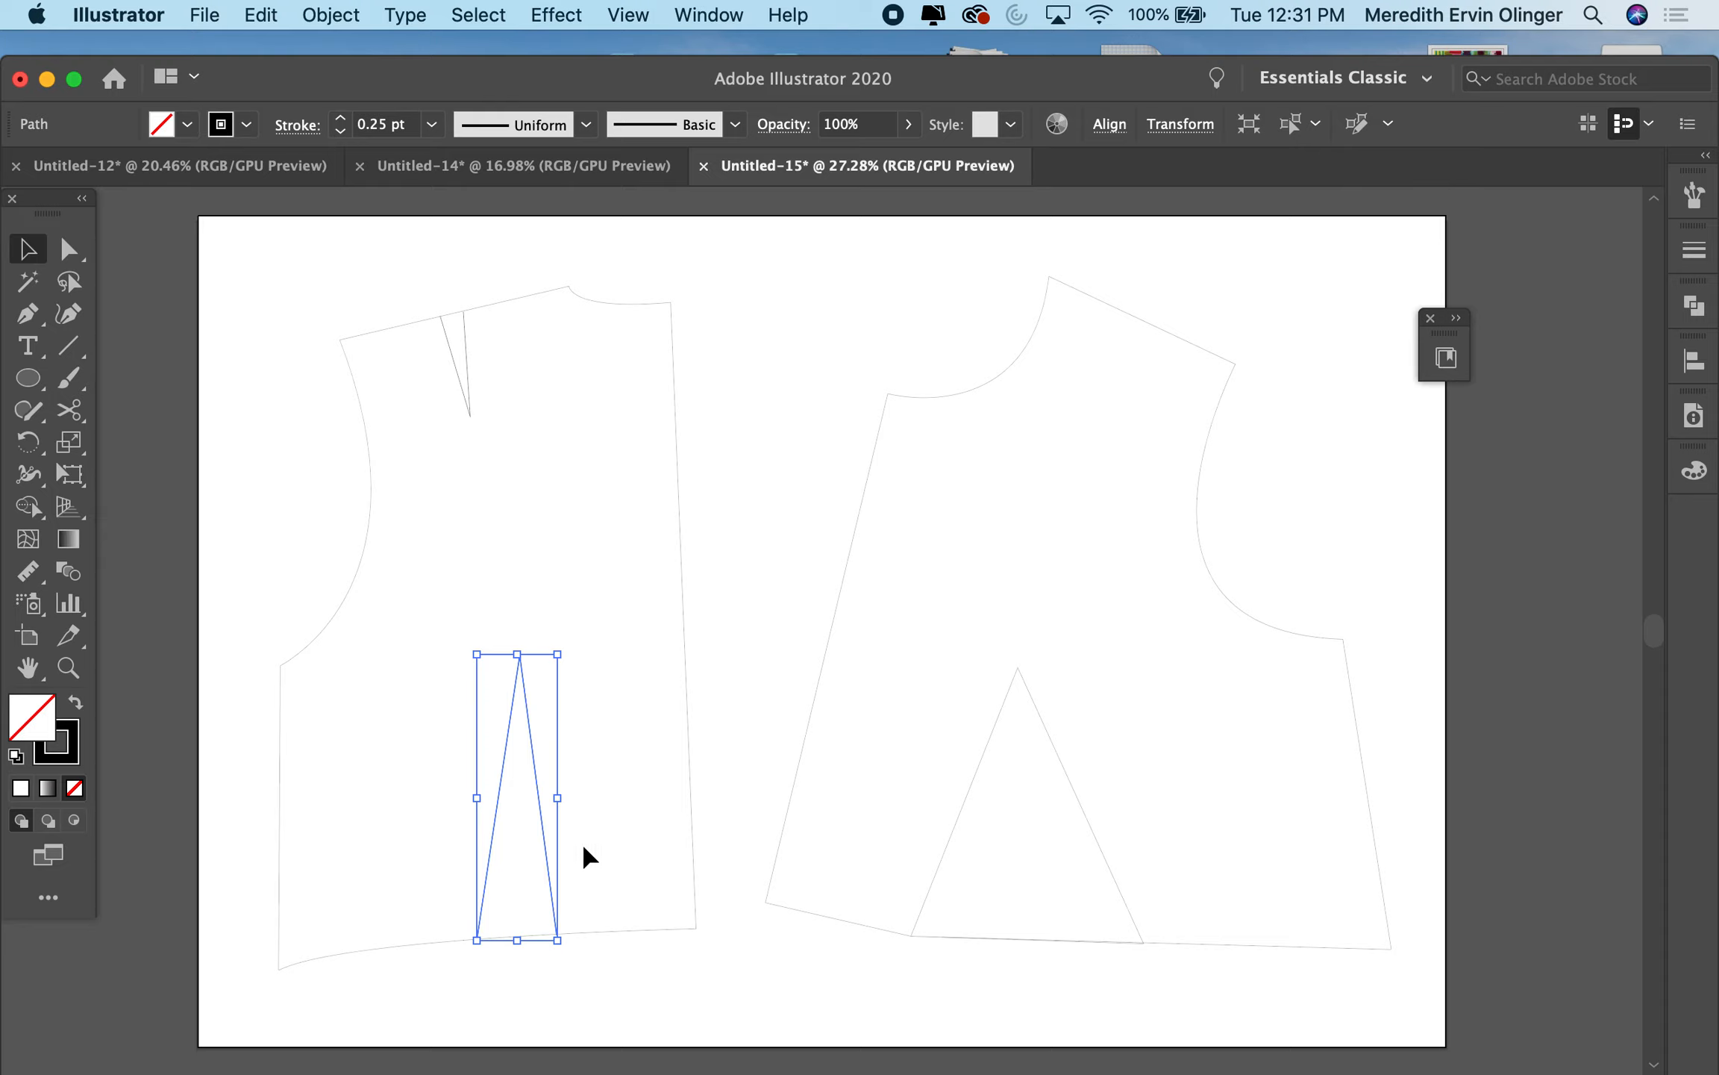
click(473, 415)
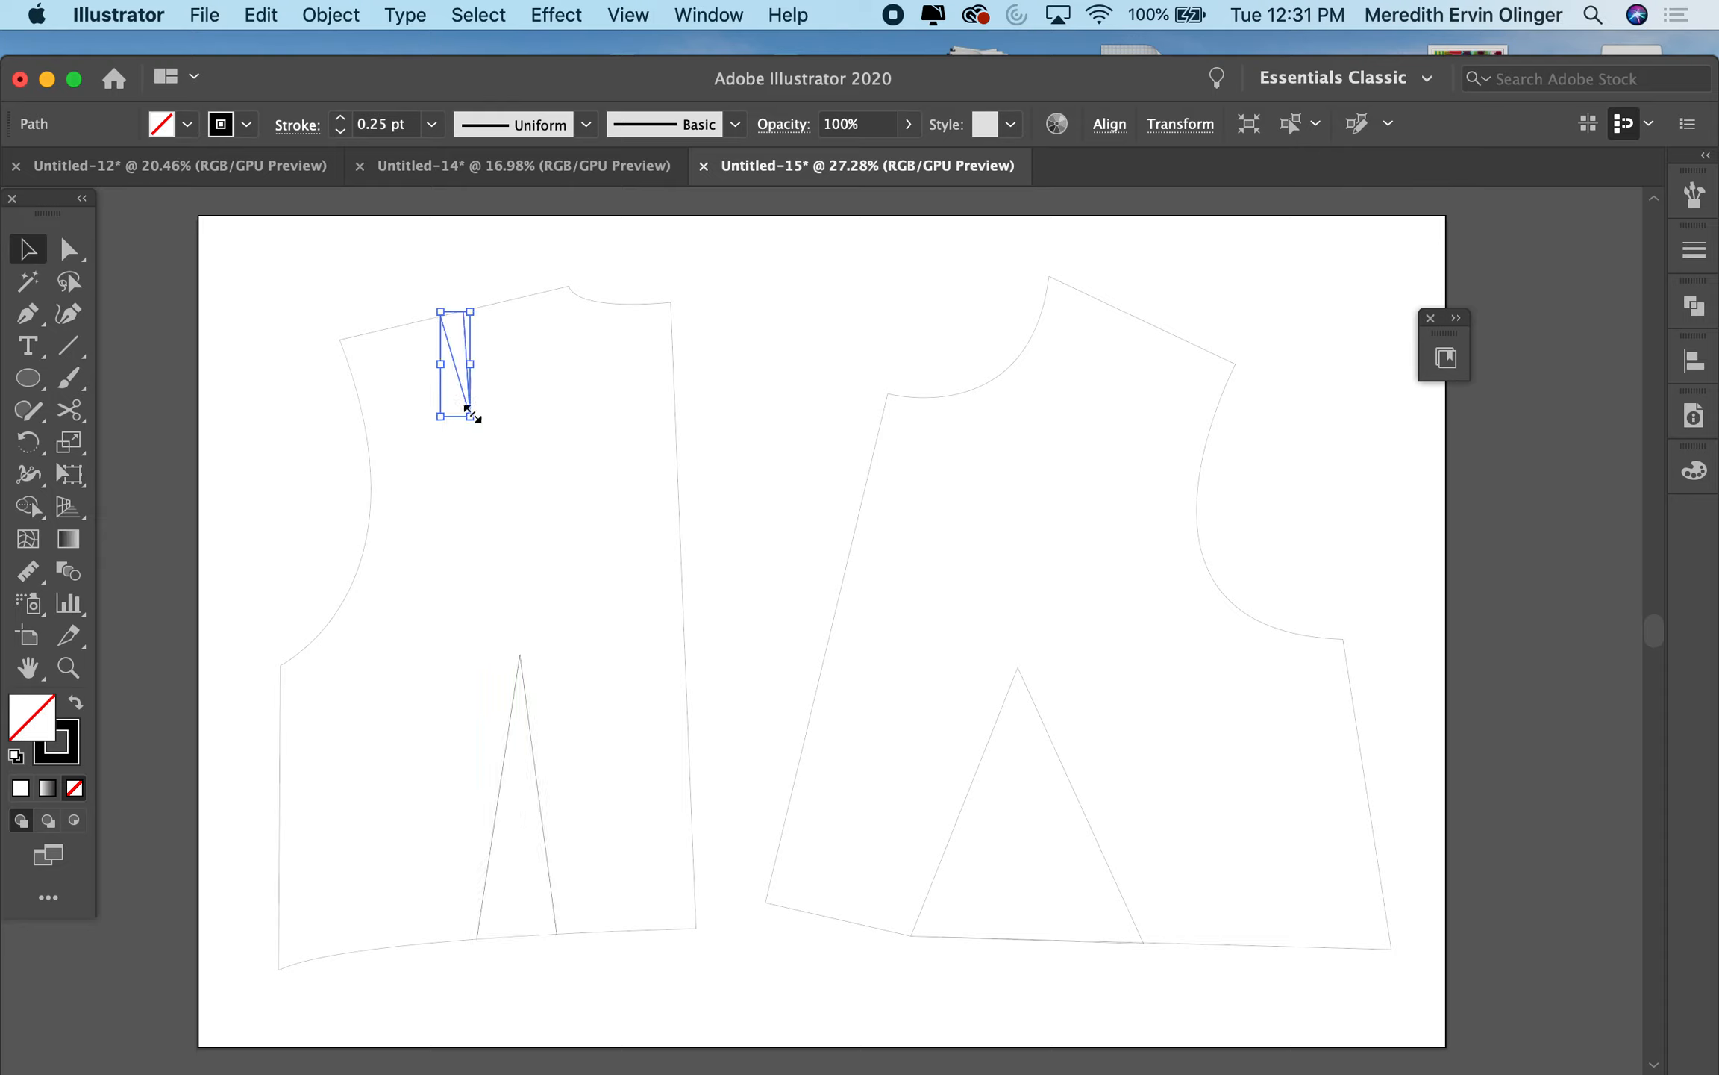
click(855, 562)
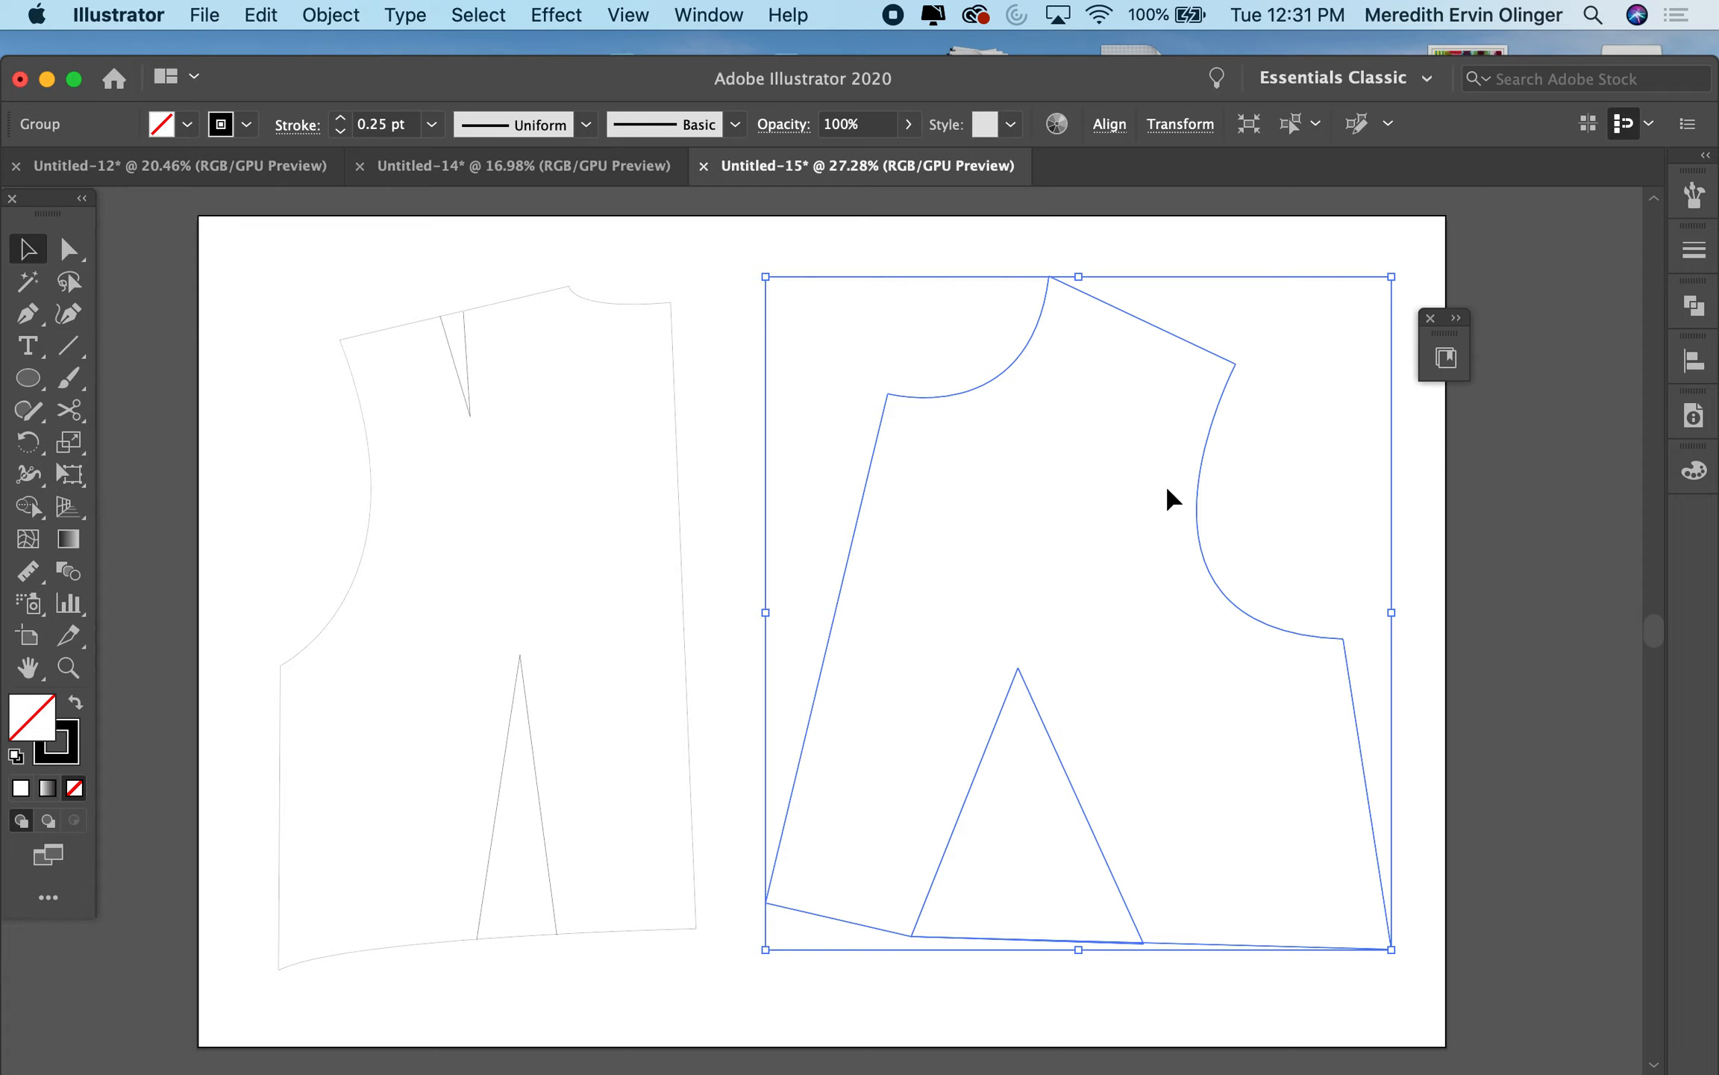
click(922, 584)
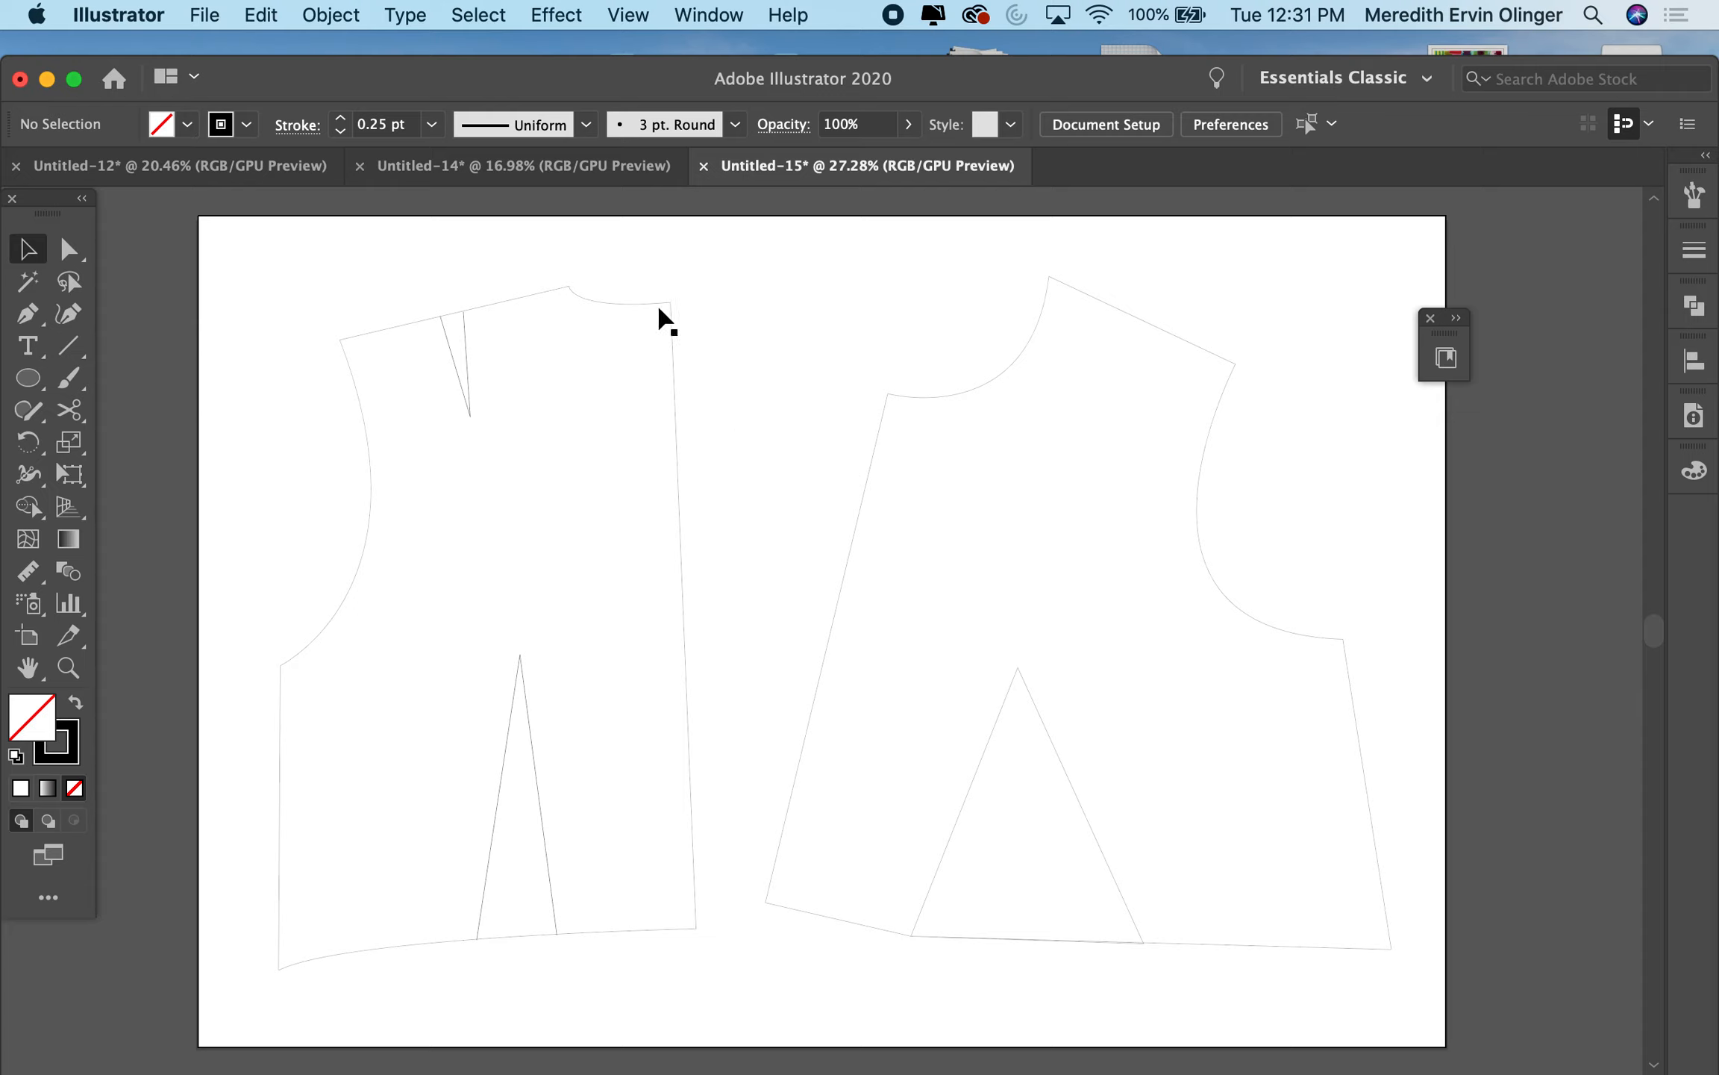
Step: Try moving the back bodice's centre-back neck anchor point downward with the Direct Selection tool, and undo the move
click(660, 313)
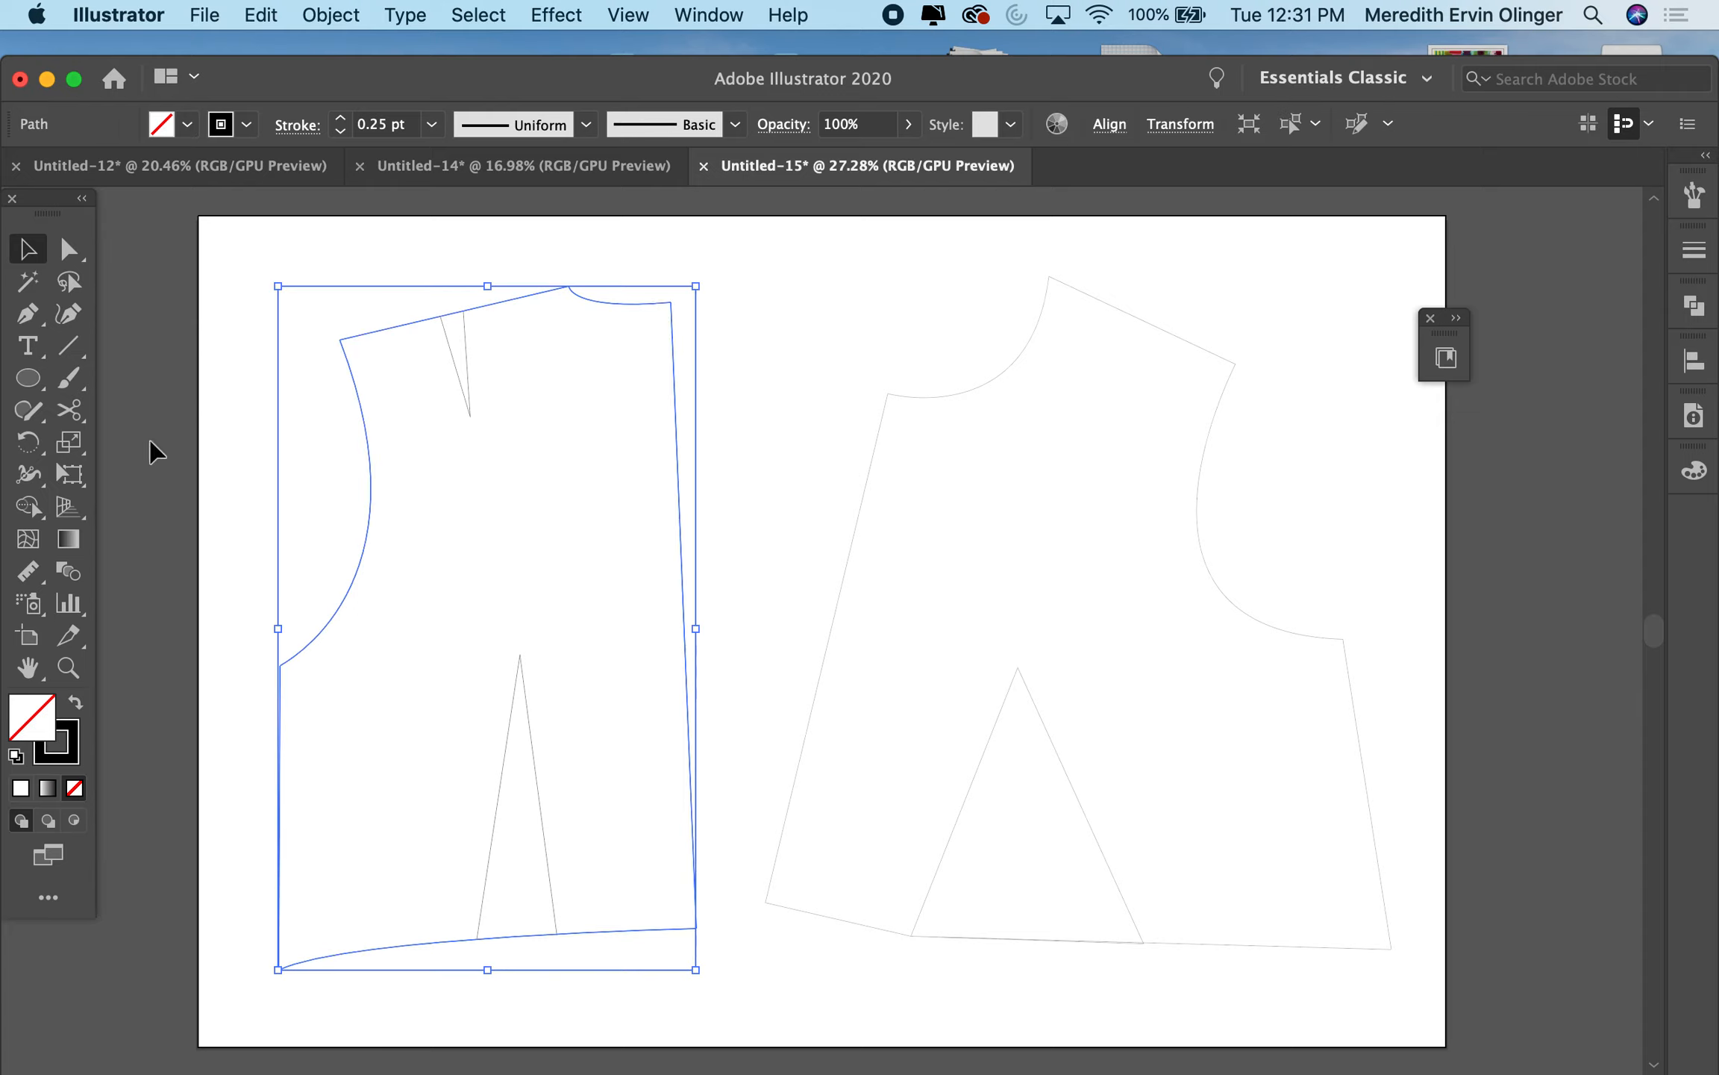
click(70, 251)
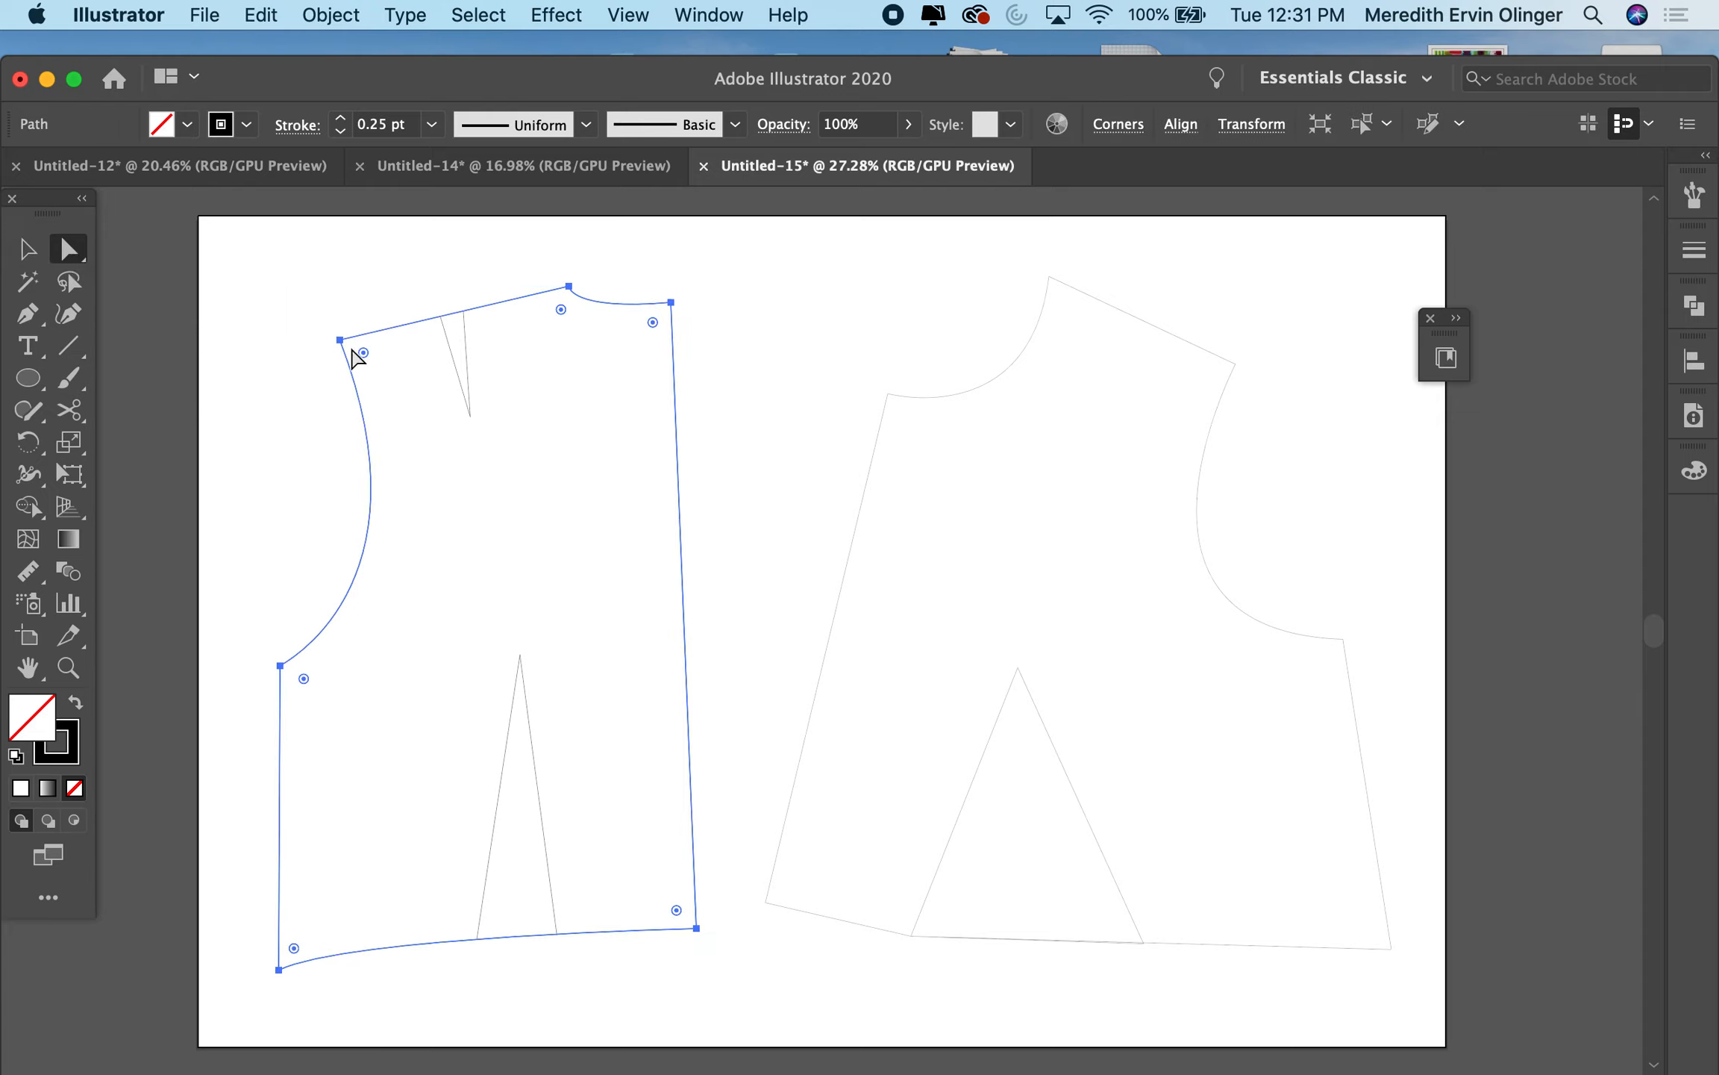
click(716, 465)
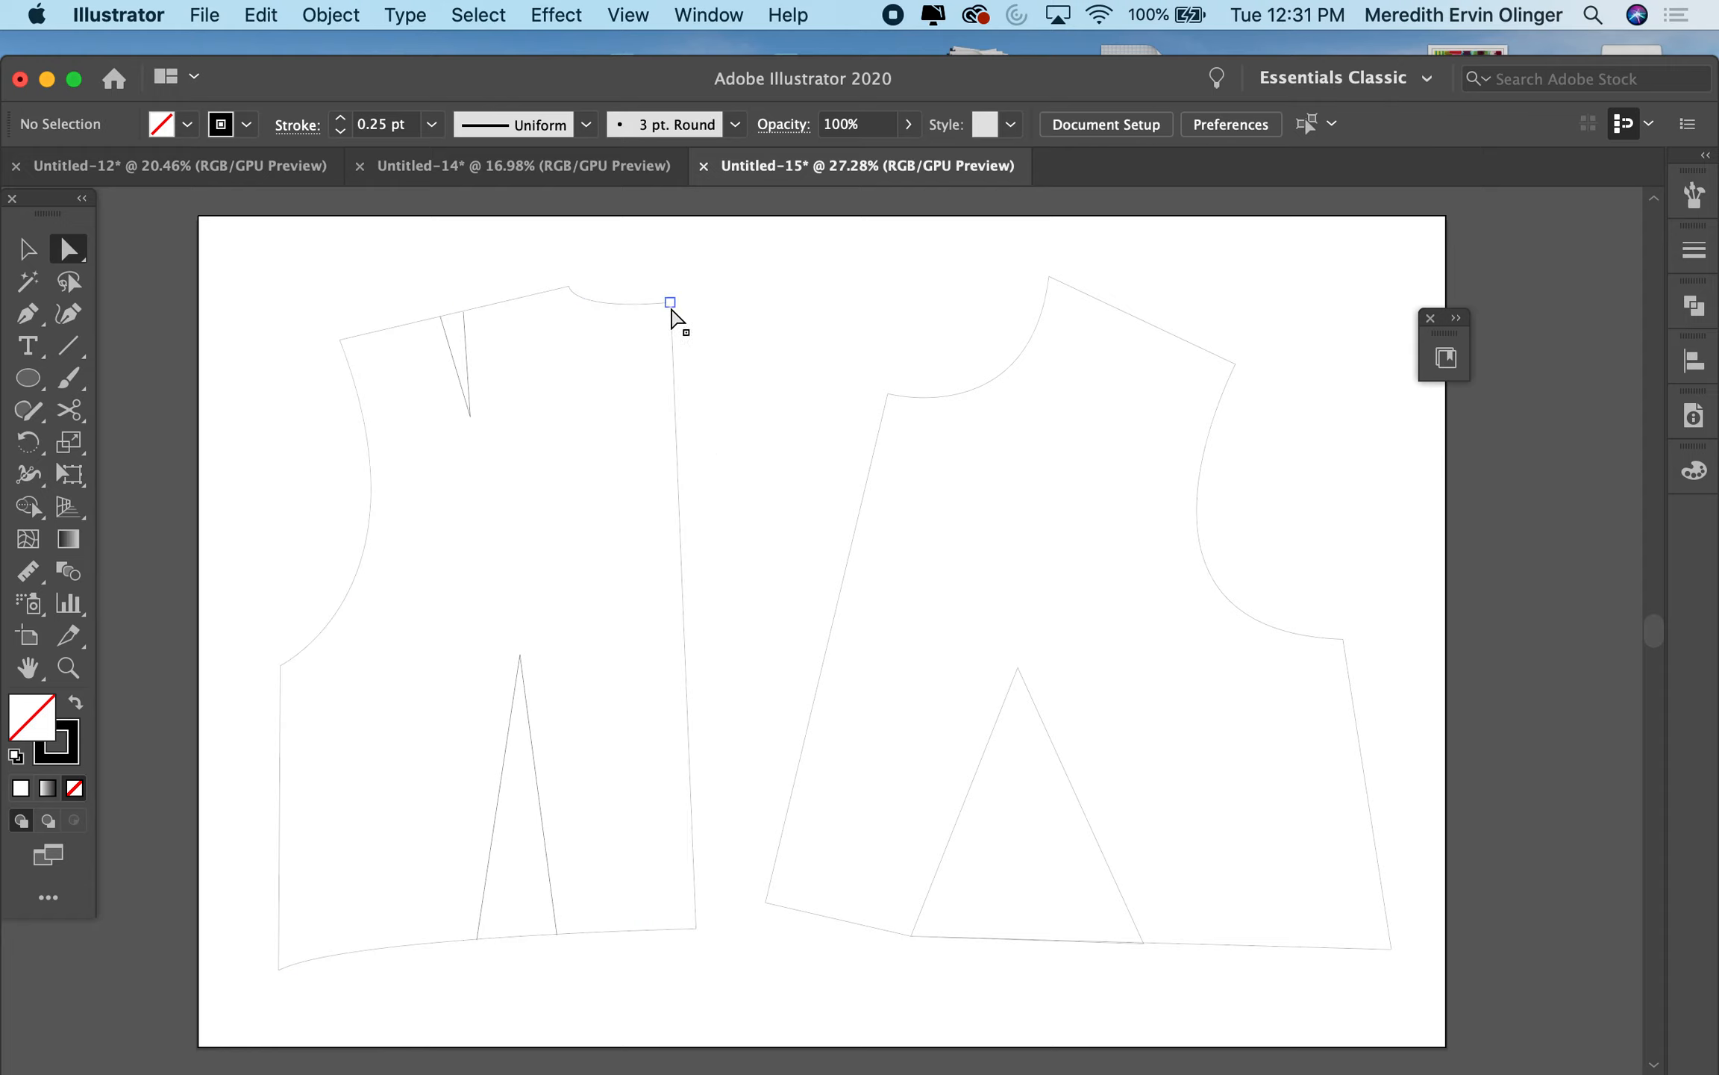
click(671, 303)
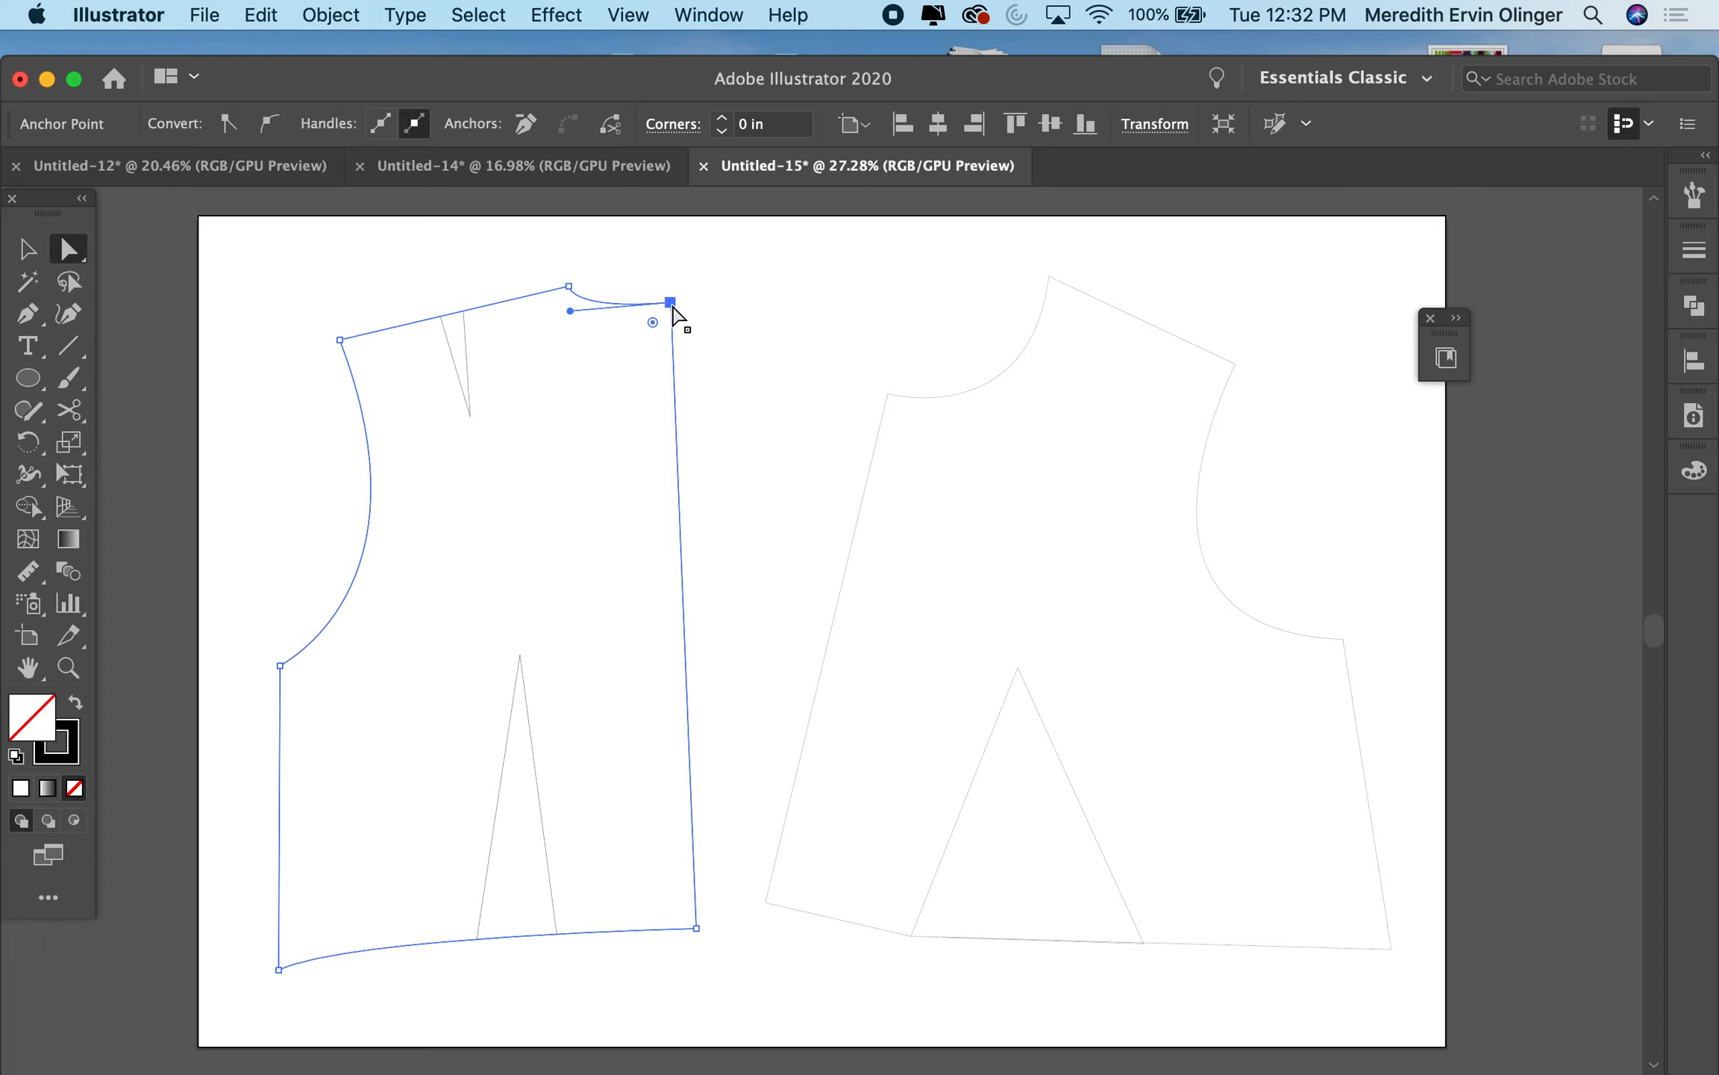
mouse_move(674, 307)
mouse_down()
mouse_move(748, 286)
mouse_move(814, 330)
mouse_move(754, 549)
mouse_move(667, 353)
mouse_move(678, 335)
mouse_up()
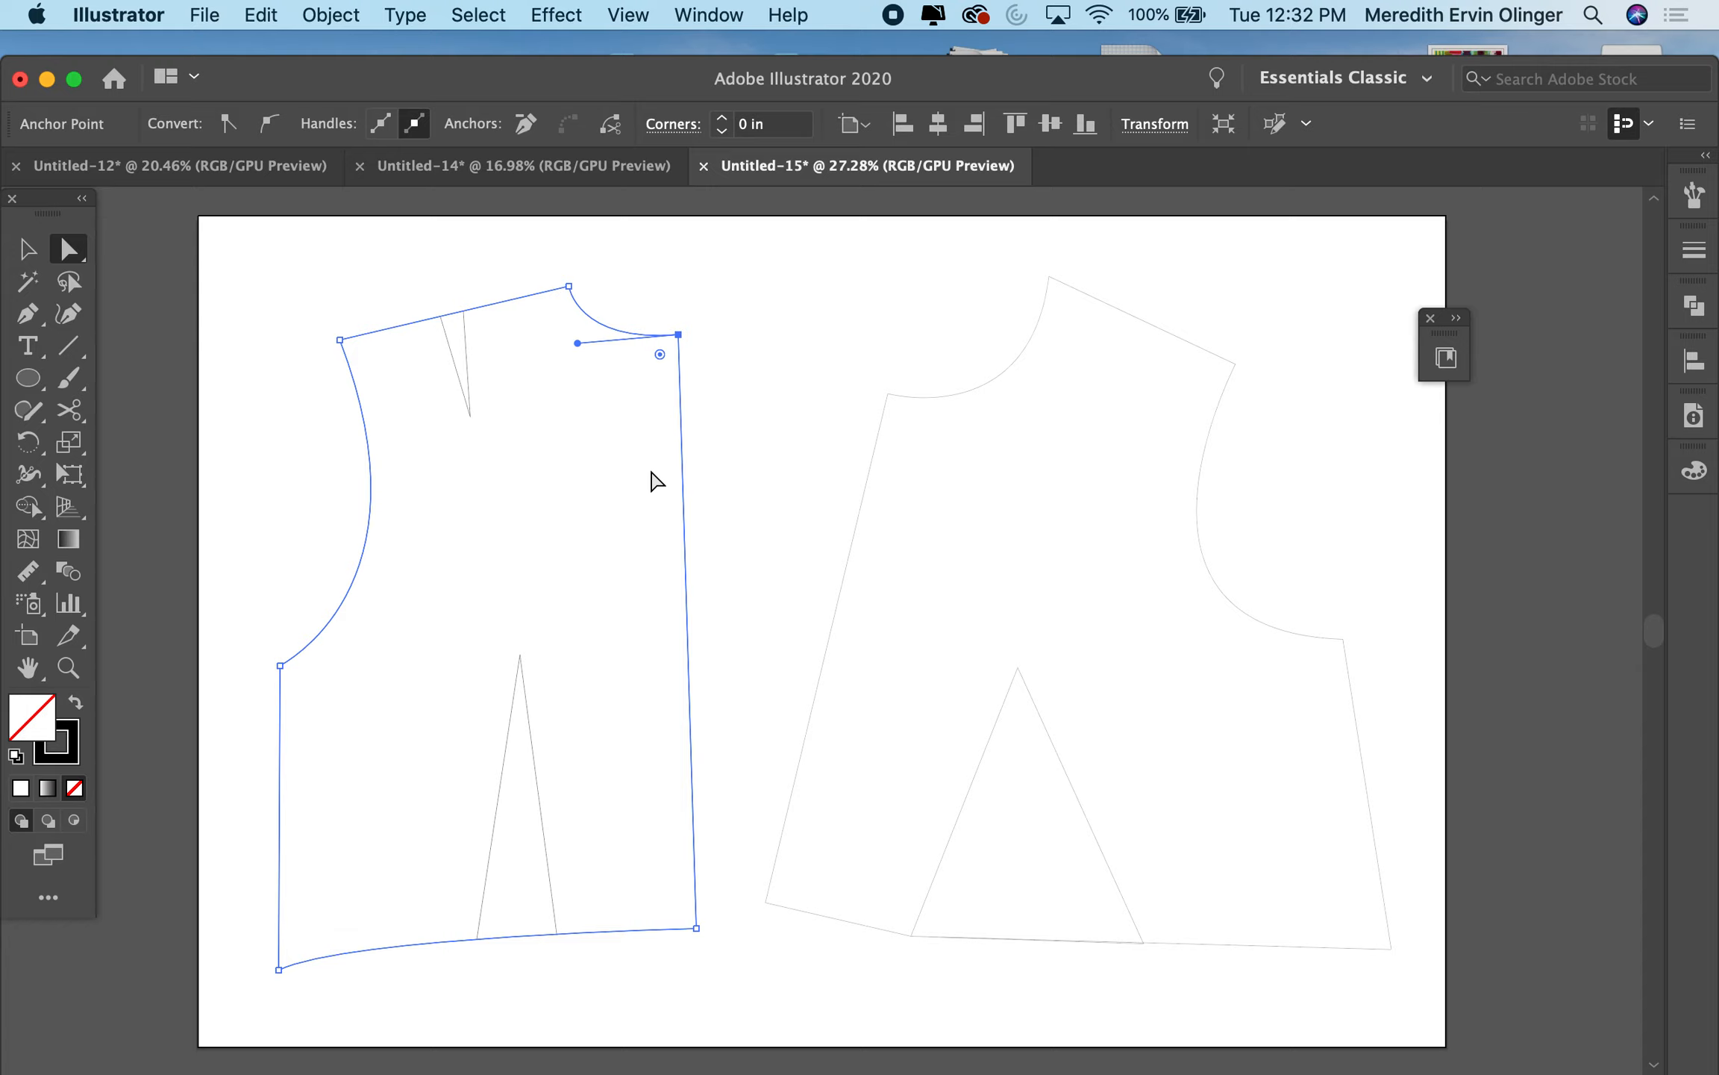
key(super+z)
key(super+z)
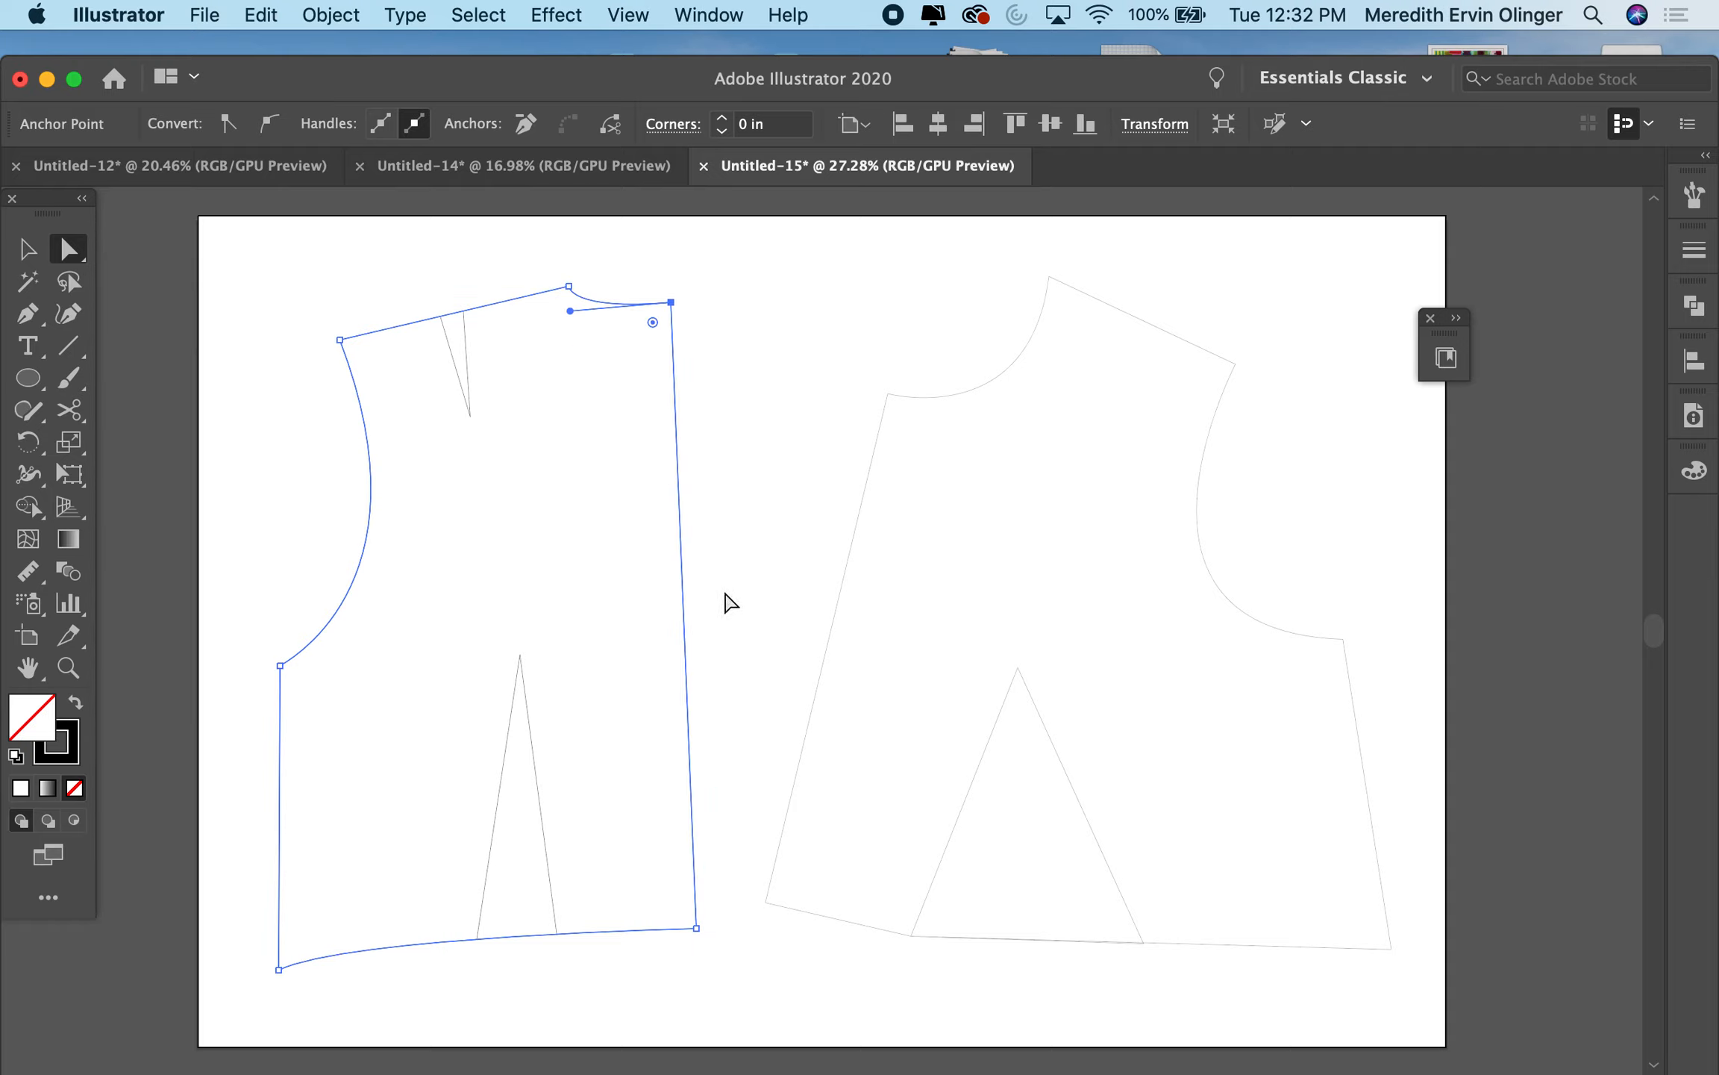
click(756, 575)
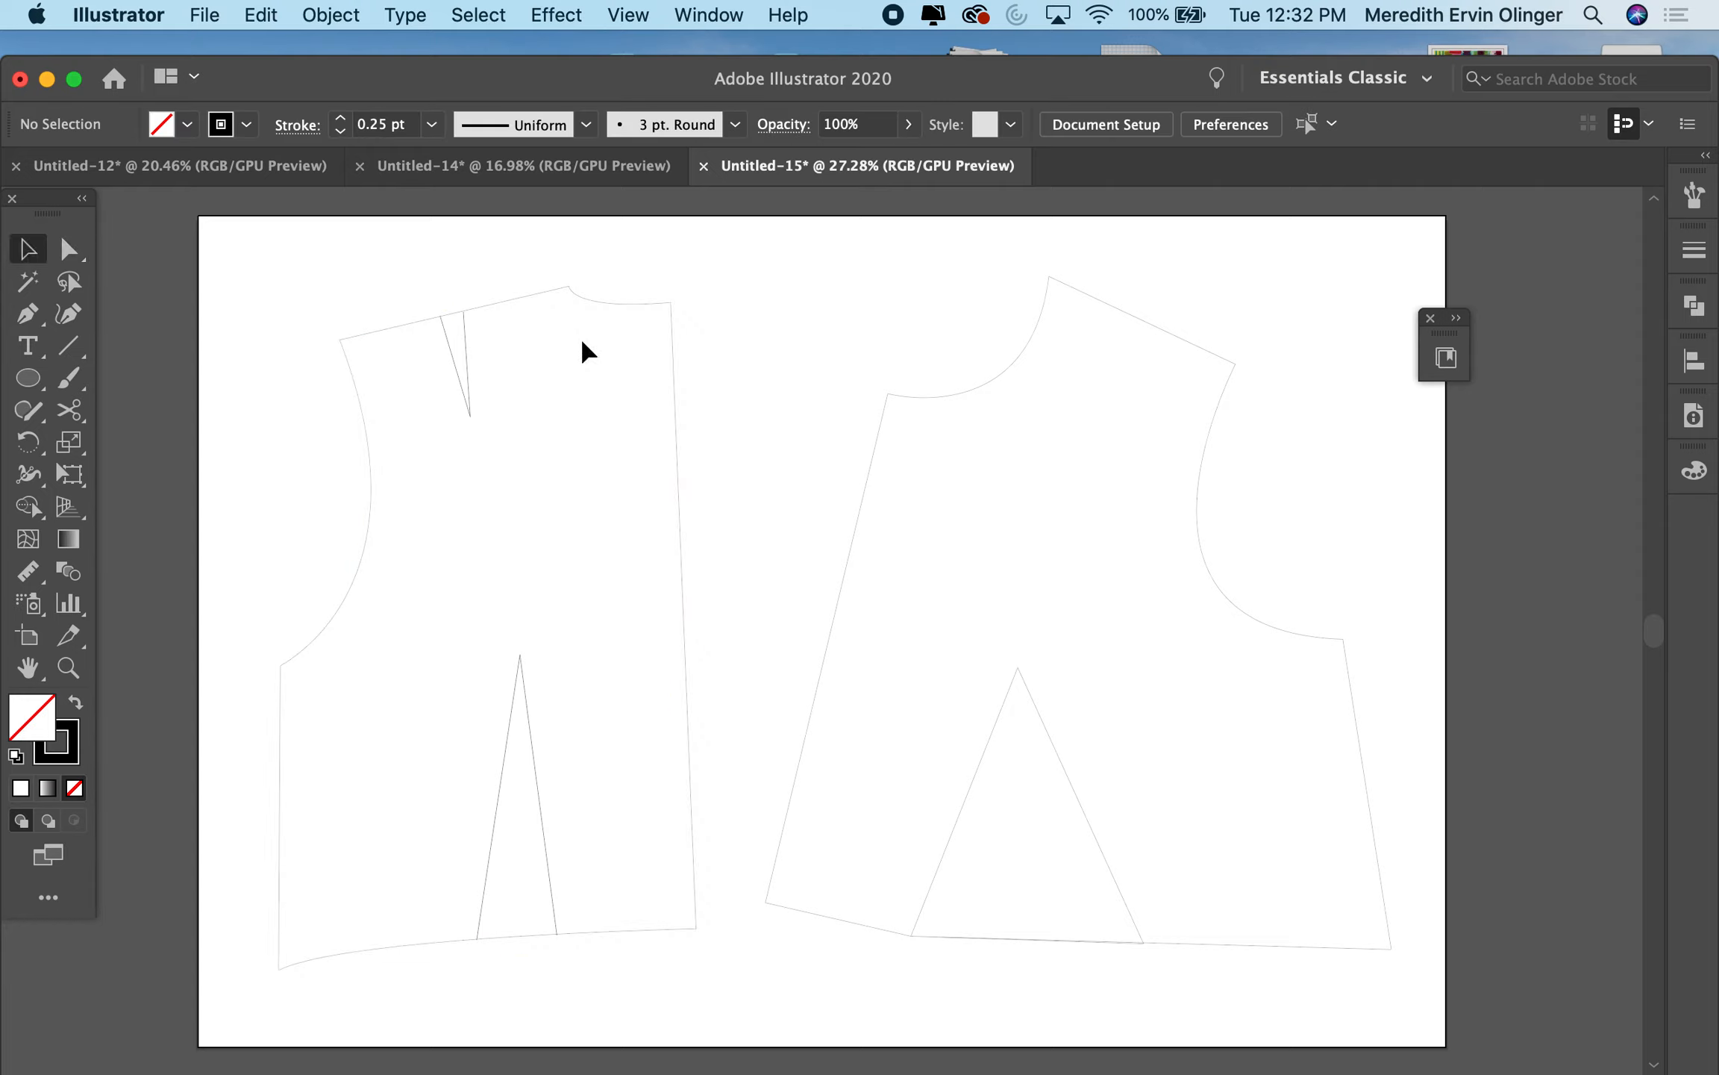
Step: Try moving the whole back bodice outline away from its darts with the Selection tool, and undo the move
click(594, 301)
mouse_move(594, 301)
mouse_down()
mouse_move(788, 310)
mouse_move(575, 311)
mouse_move(597, 309)
mouse_up()
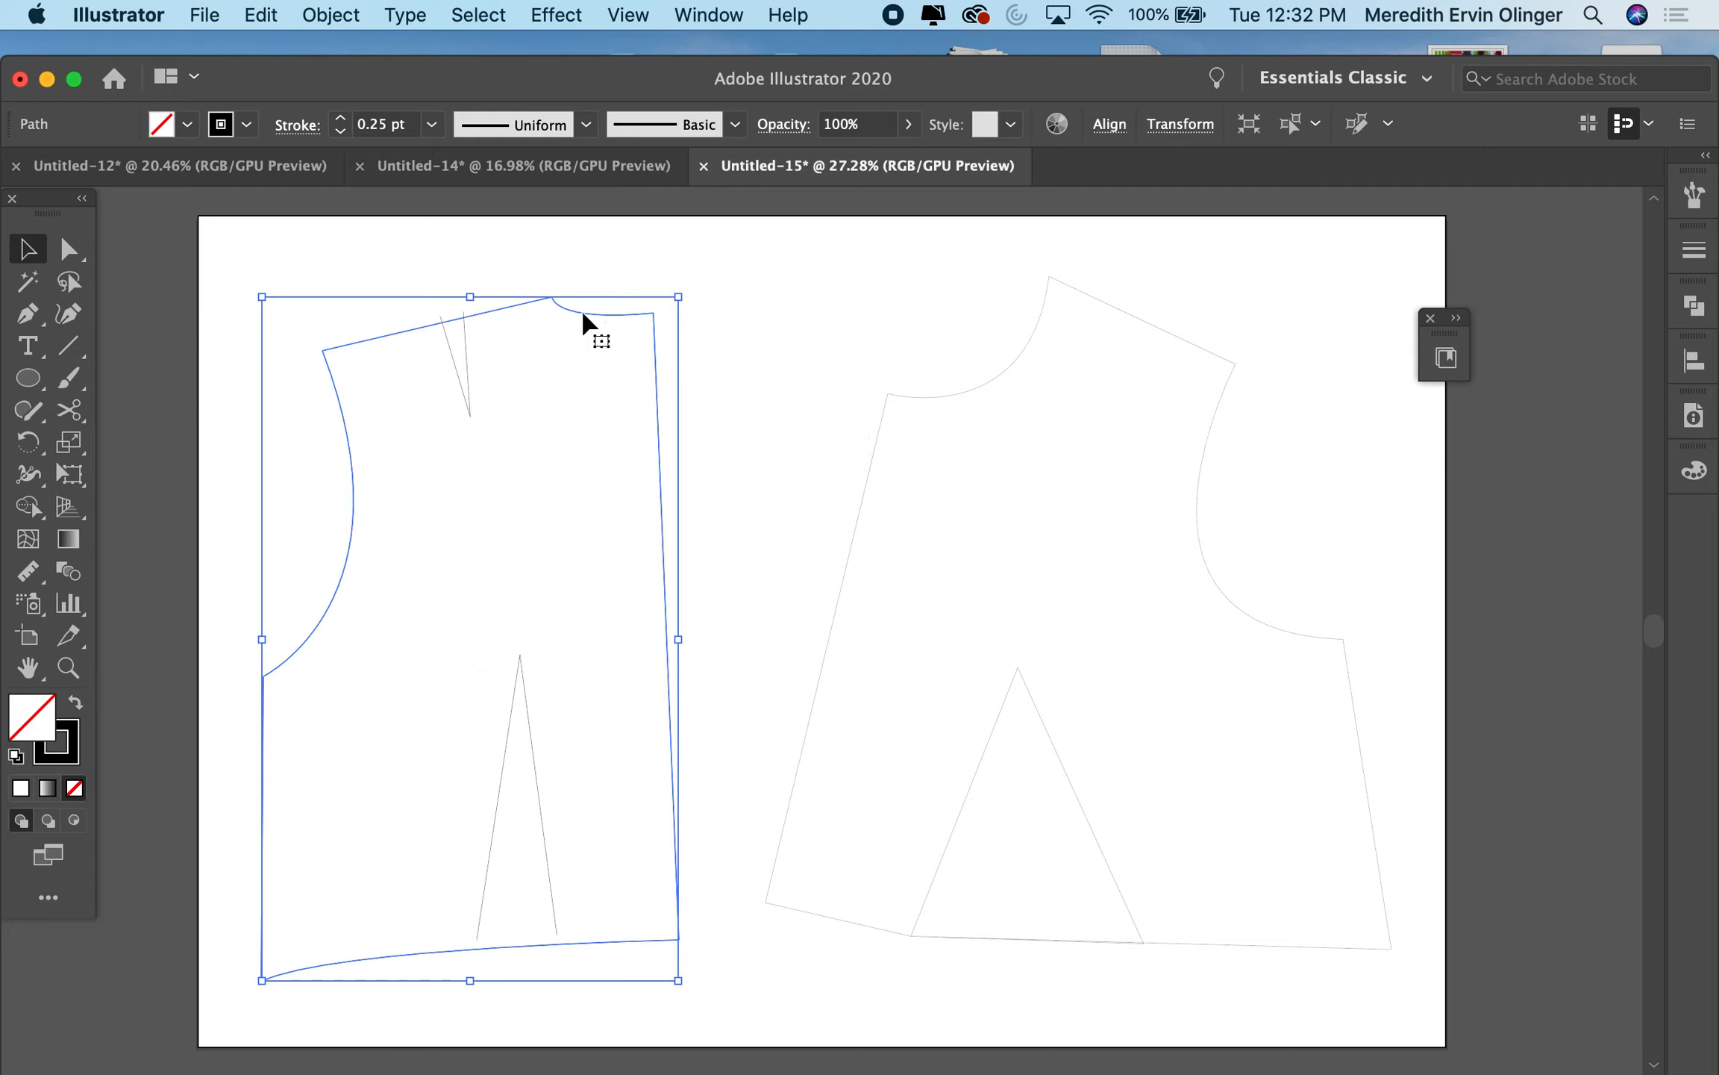
key(super+z)
key(super+z)
key(super+z)
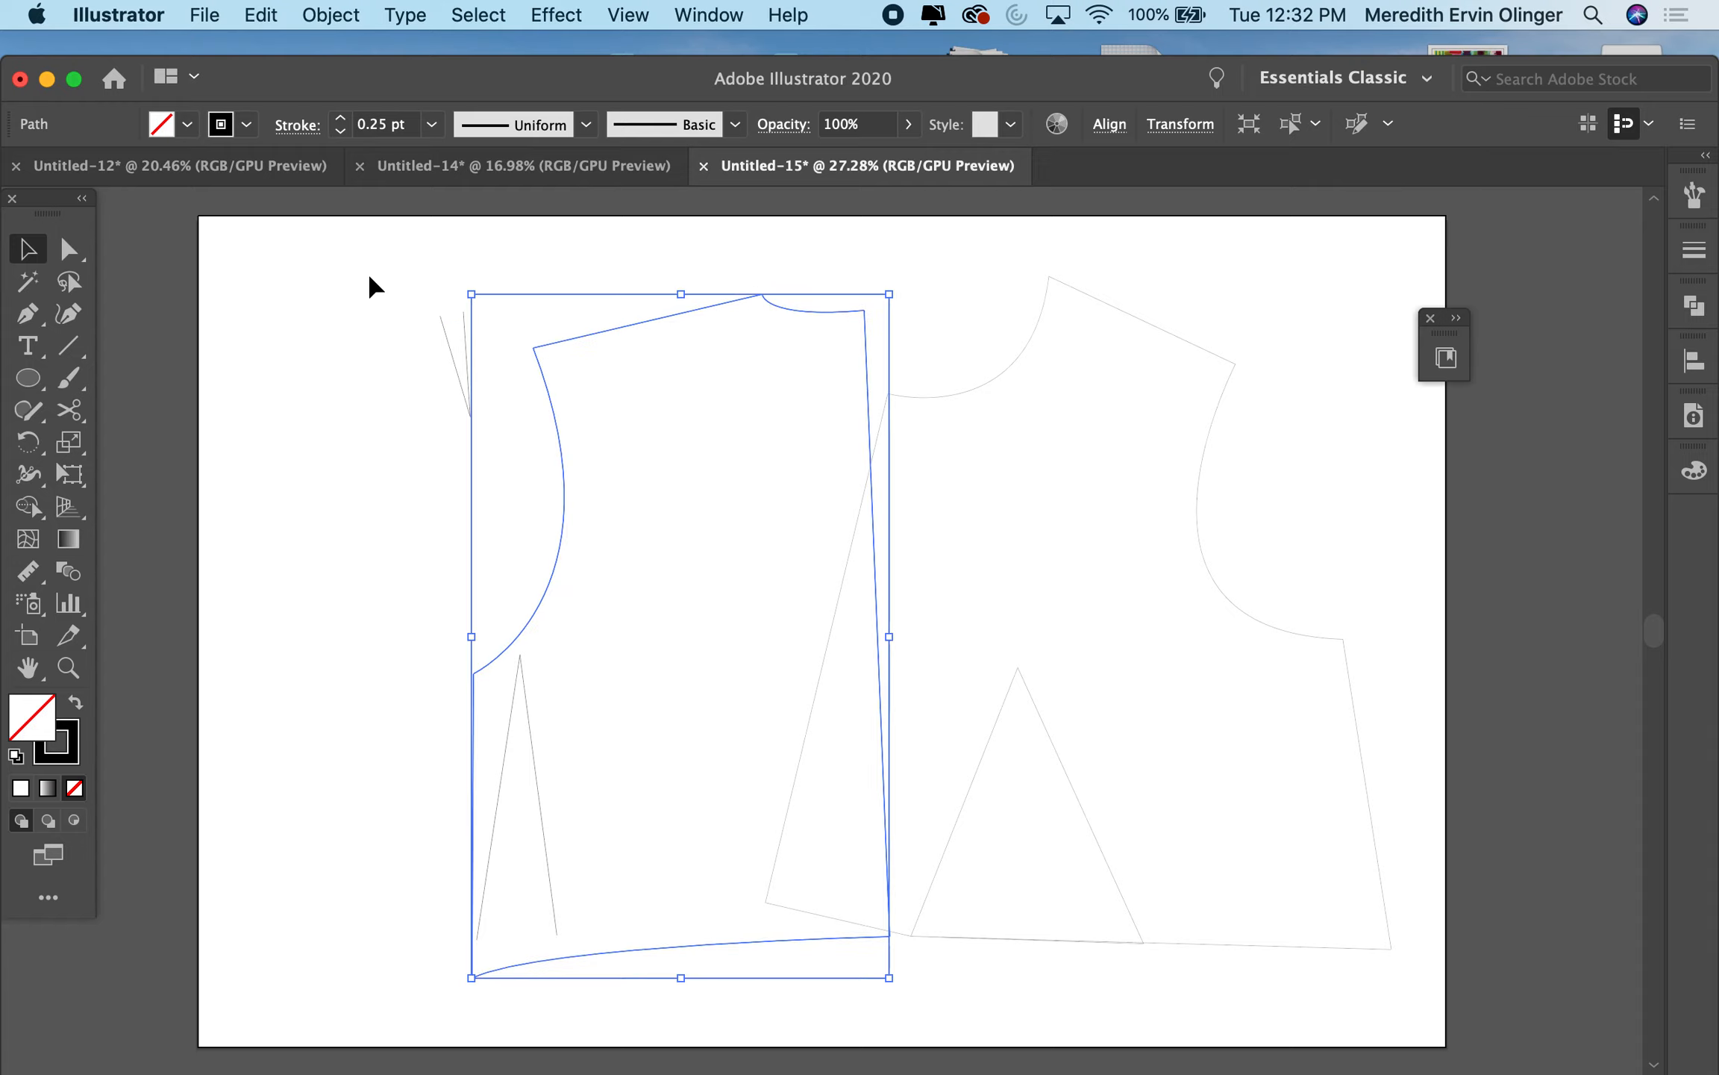
click(500, 379)
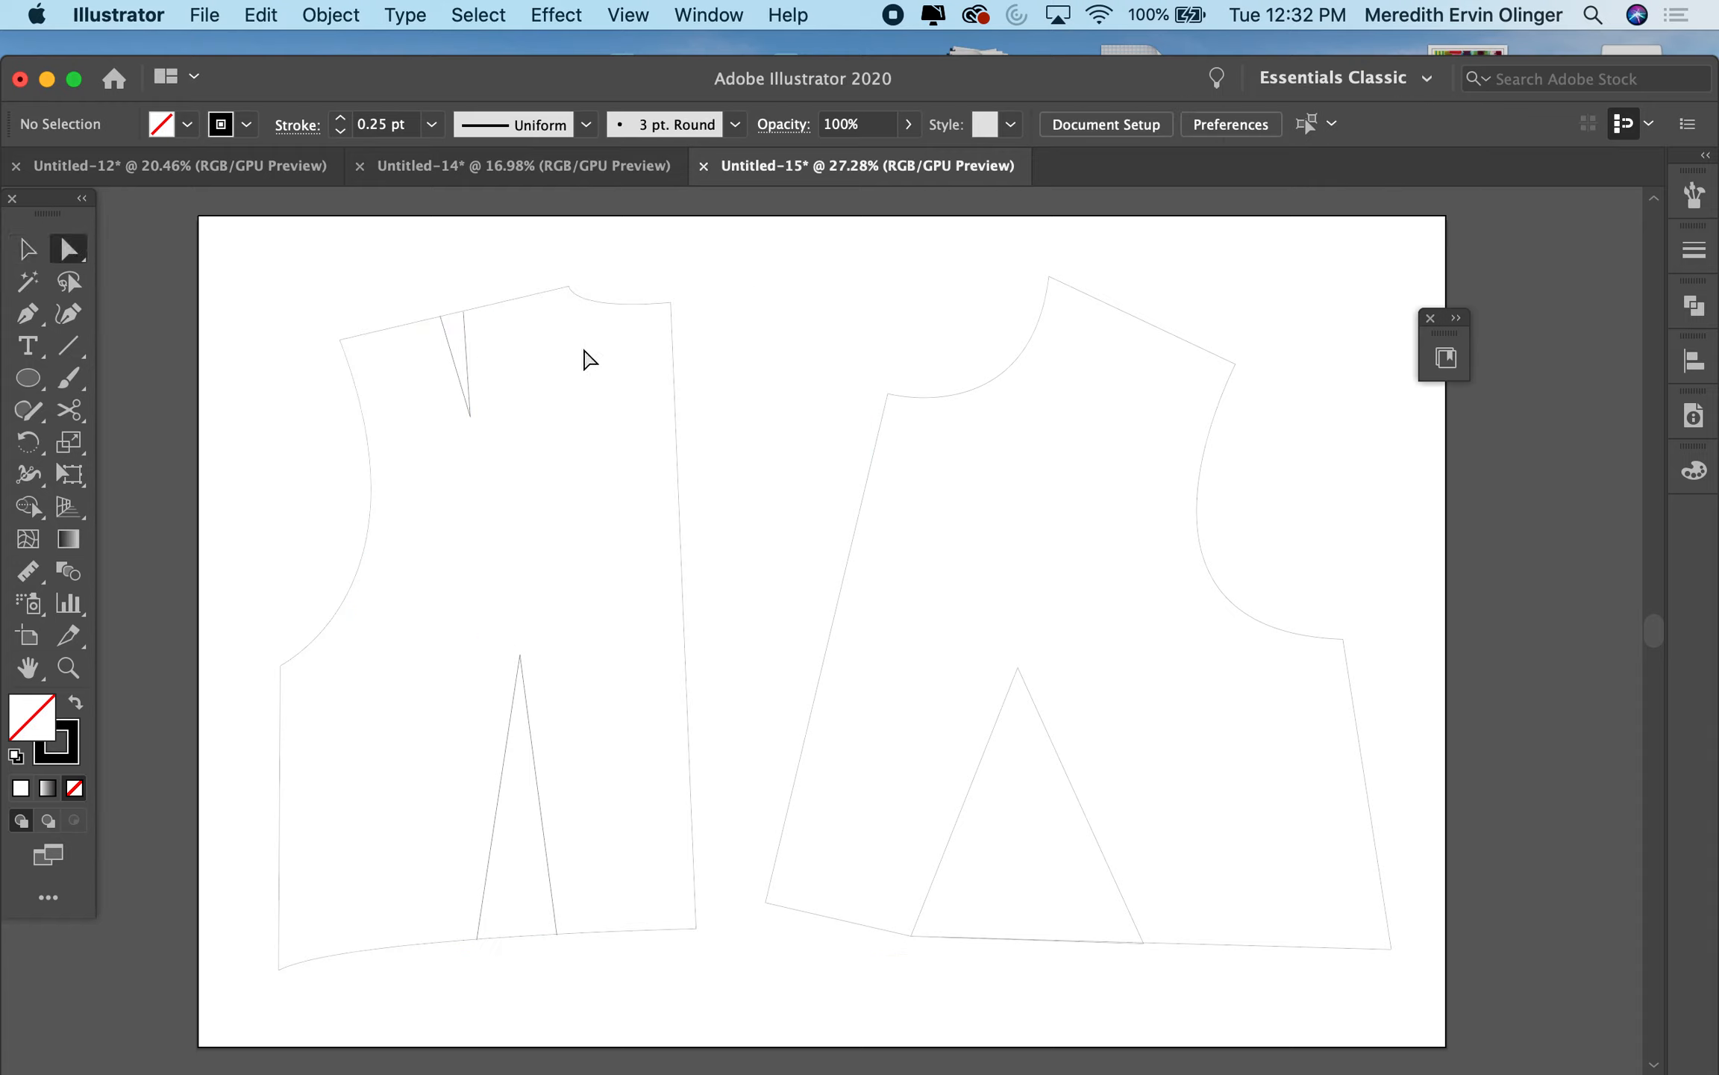
Step: Try moving the back bodice's shoulder-neck anchor point up and outward with the Direct Selection tool, and undo the move
click(672, 304)
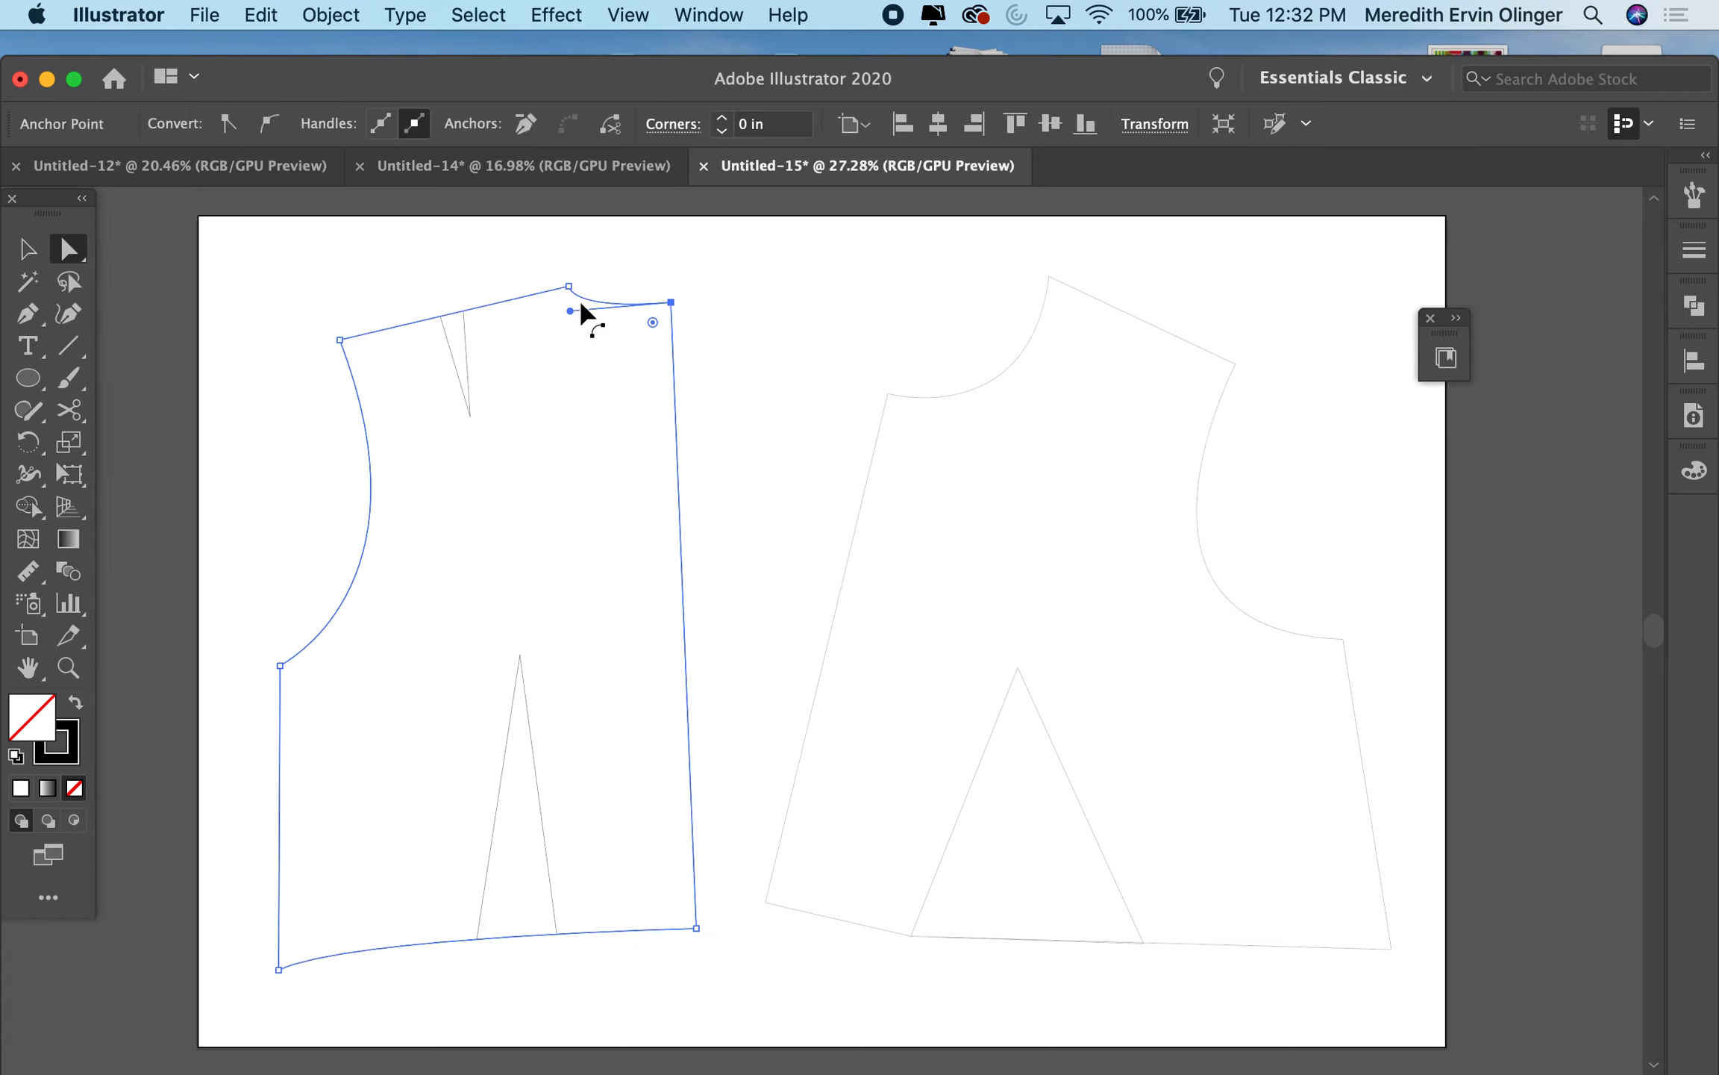
click(549, 276)
drag(569, 286, 527, 263)
key(super+z)
key(super+z)
Step: Try reshaping the back bodice's armhole curve by moving its direction handle inward, and undo the change
click(277, 666)
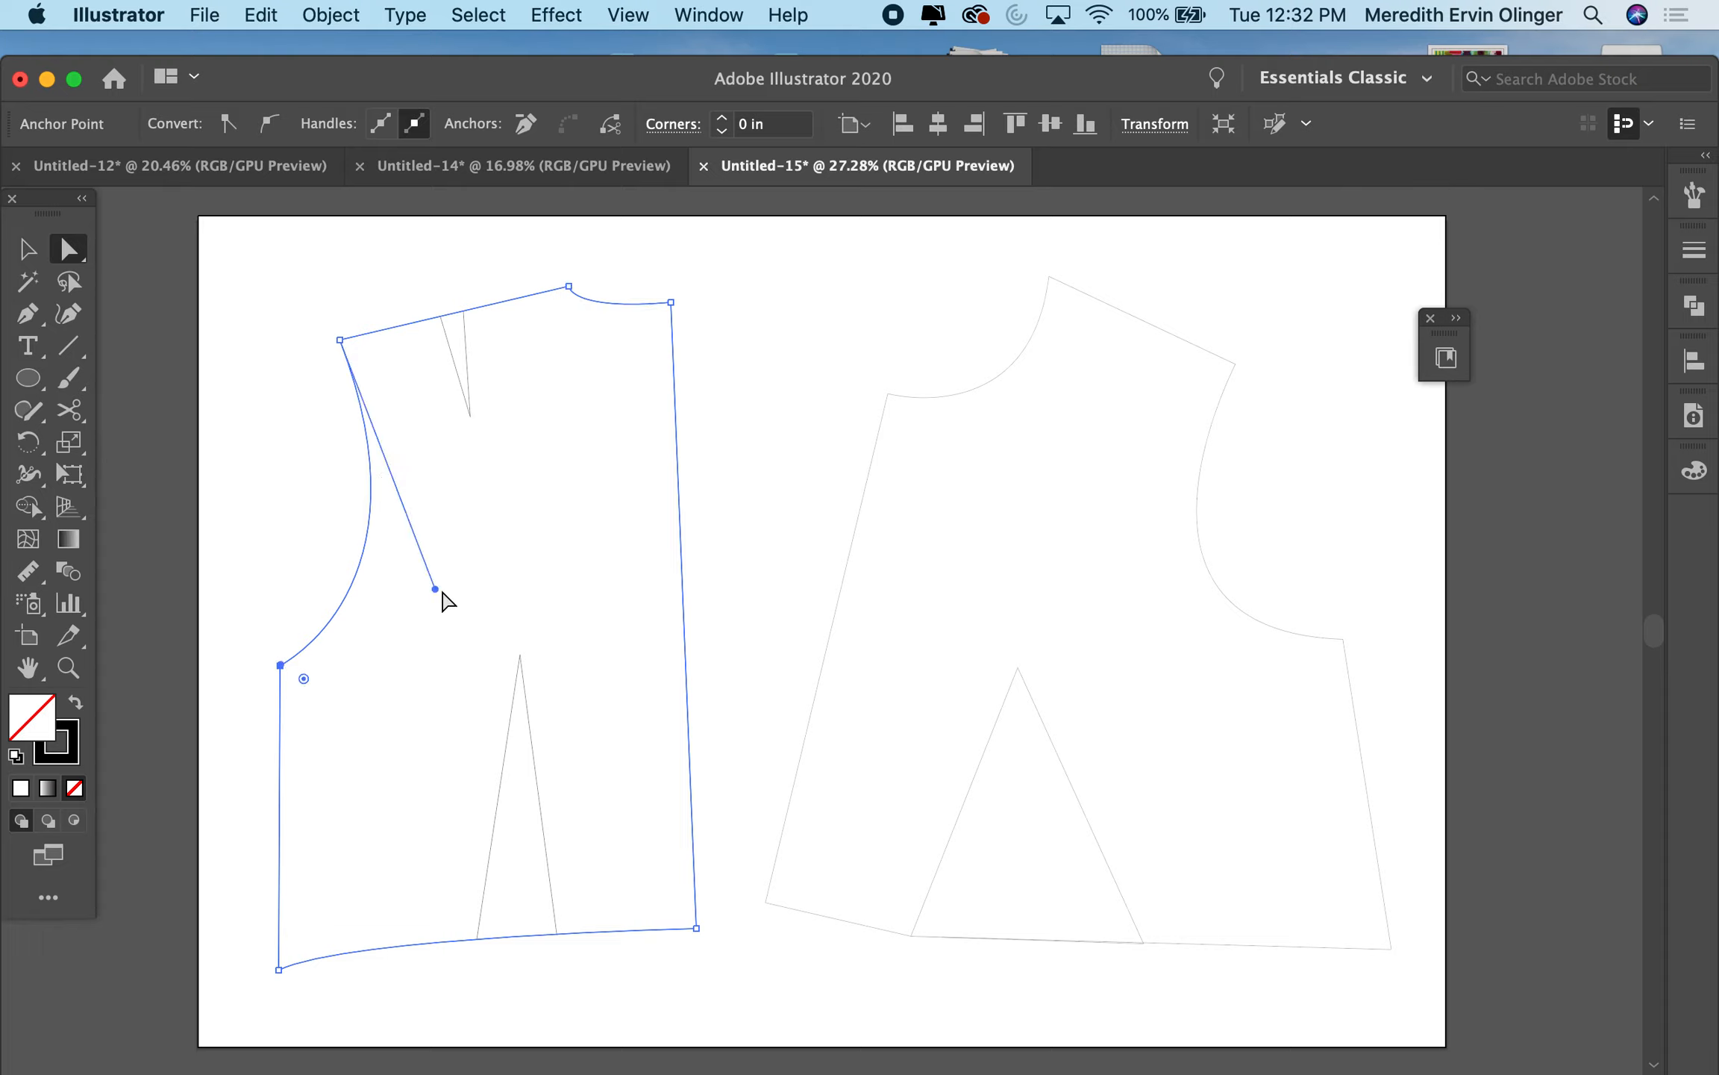
drag(436, 591, 497, 584)
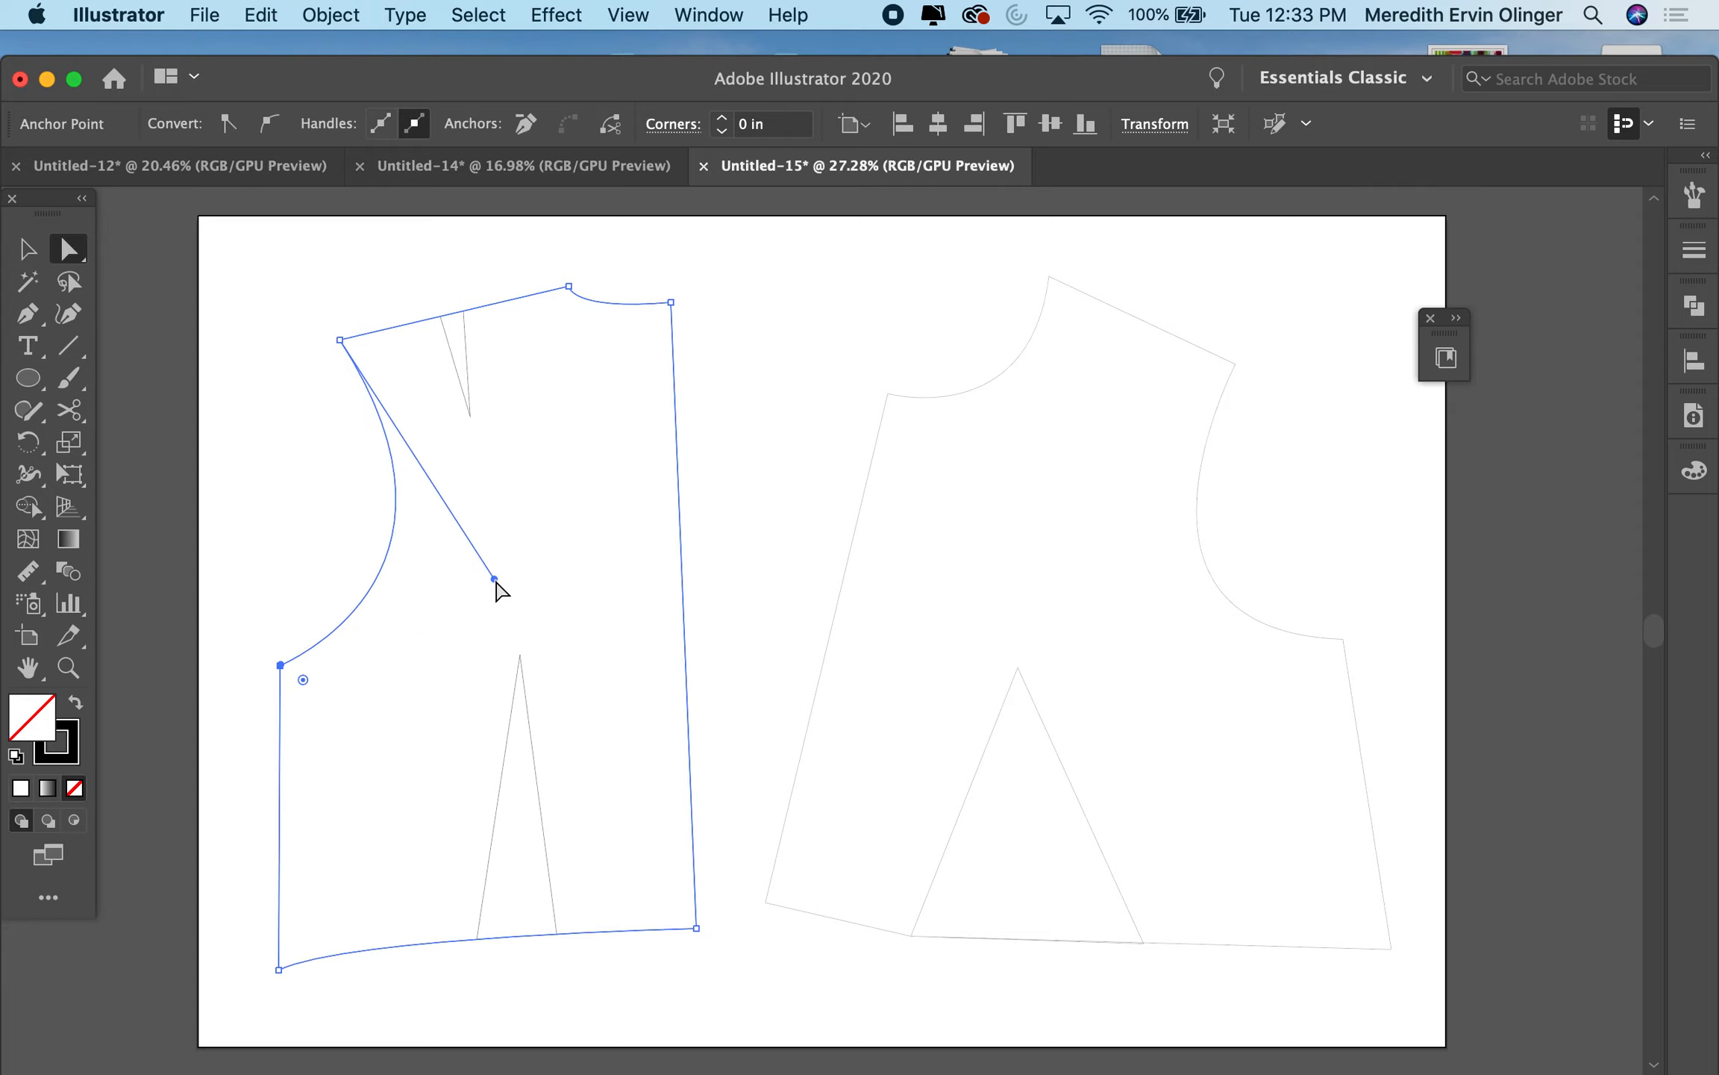
key(super+z)
click(507, 589)
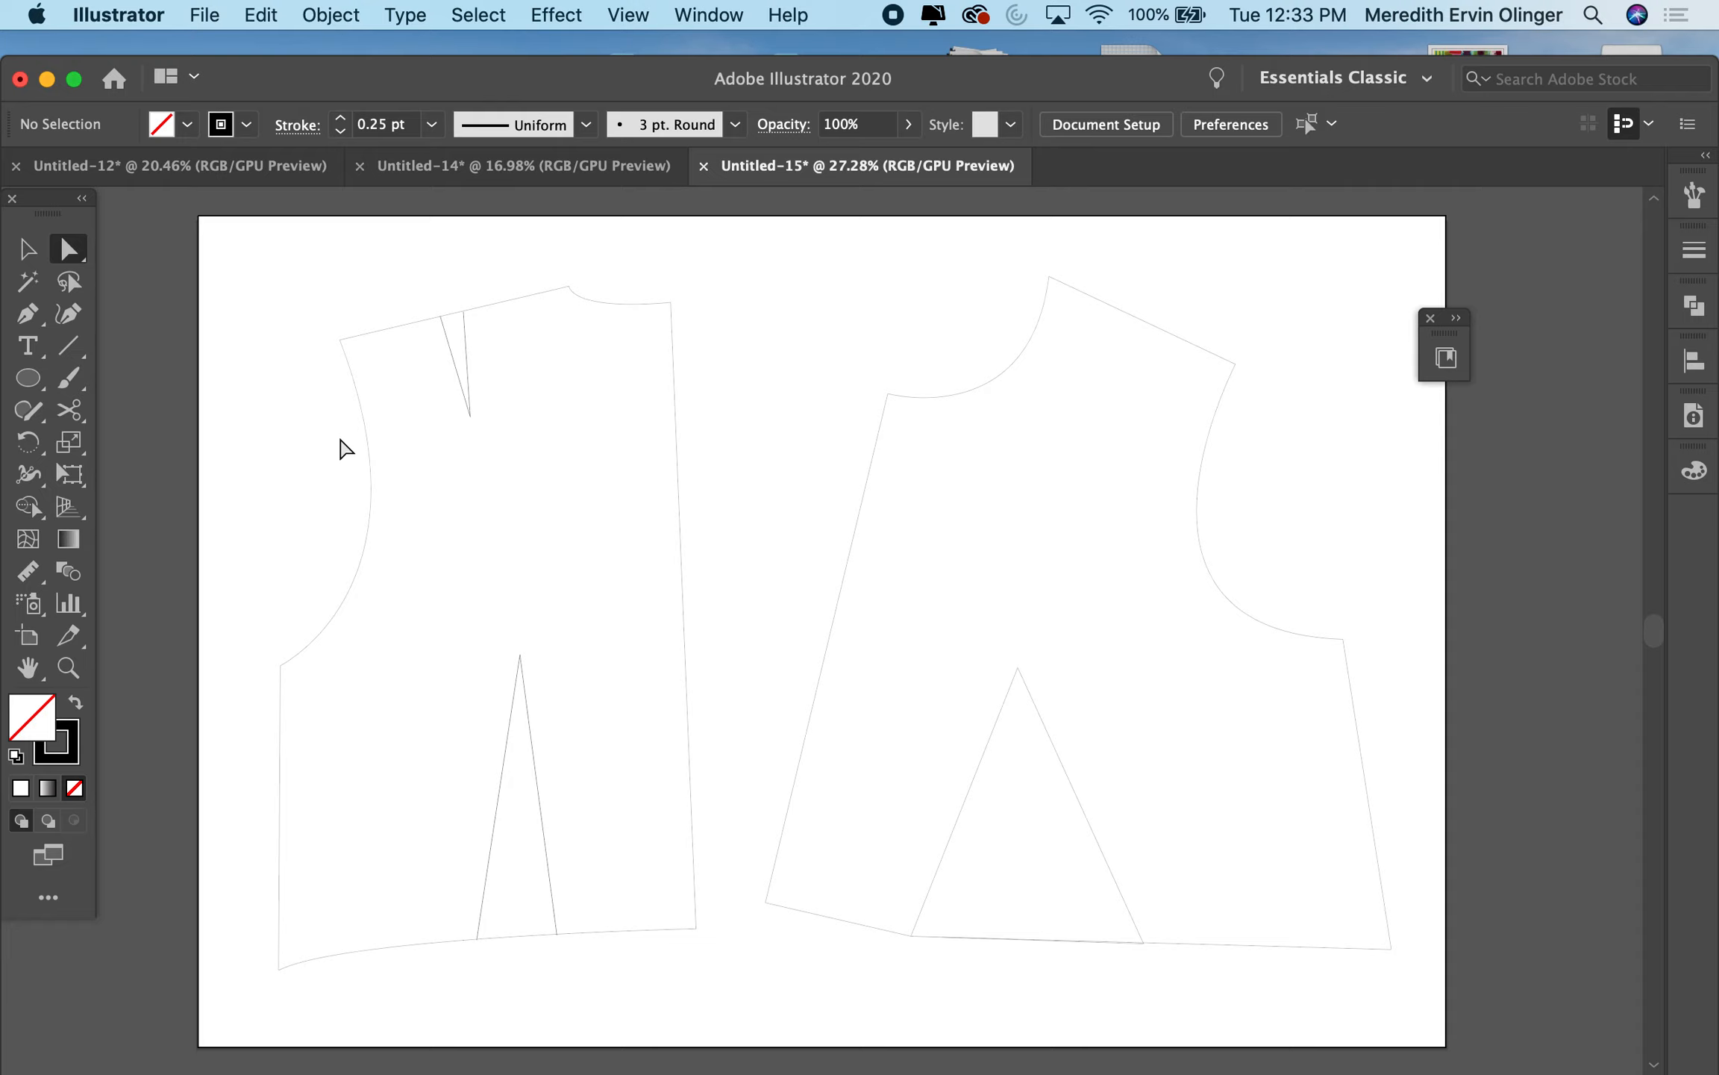
Step: Select the front bodice and the back bodice outline in turn with the Direct Selection tool to examine their anchor points
click(28, 255)
click(834, 650)
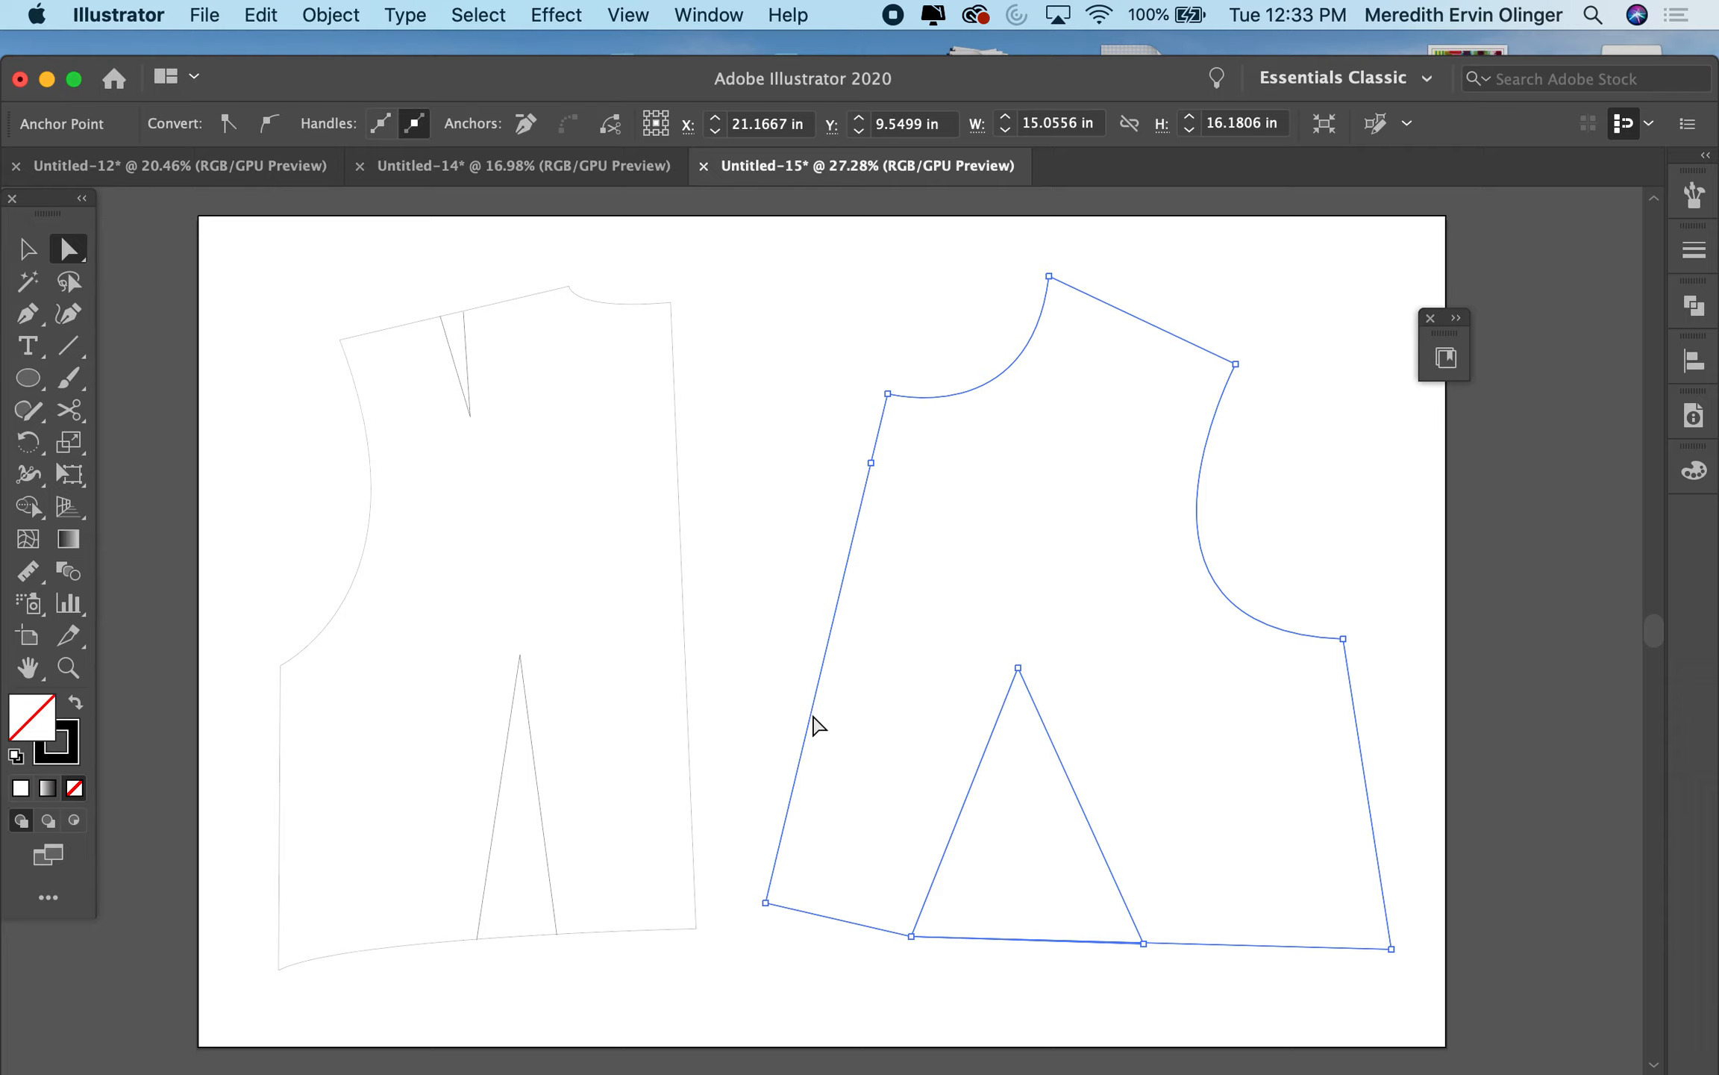
click(713, 674)
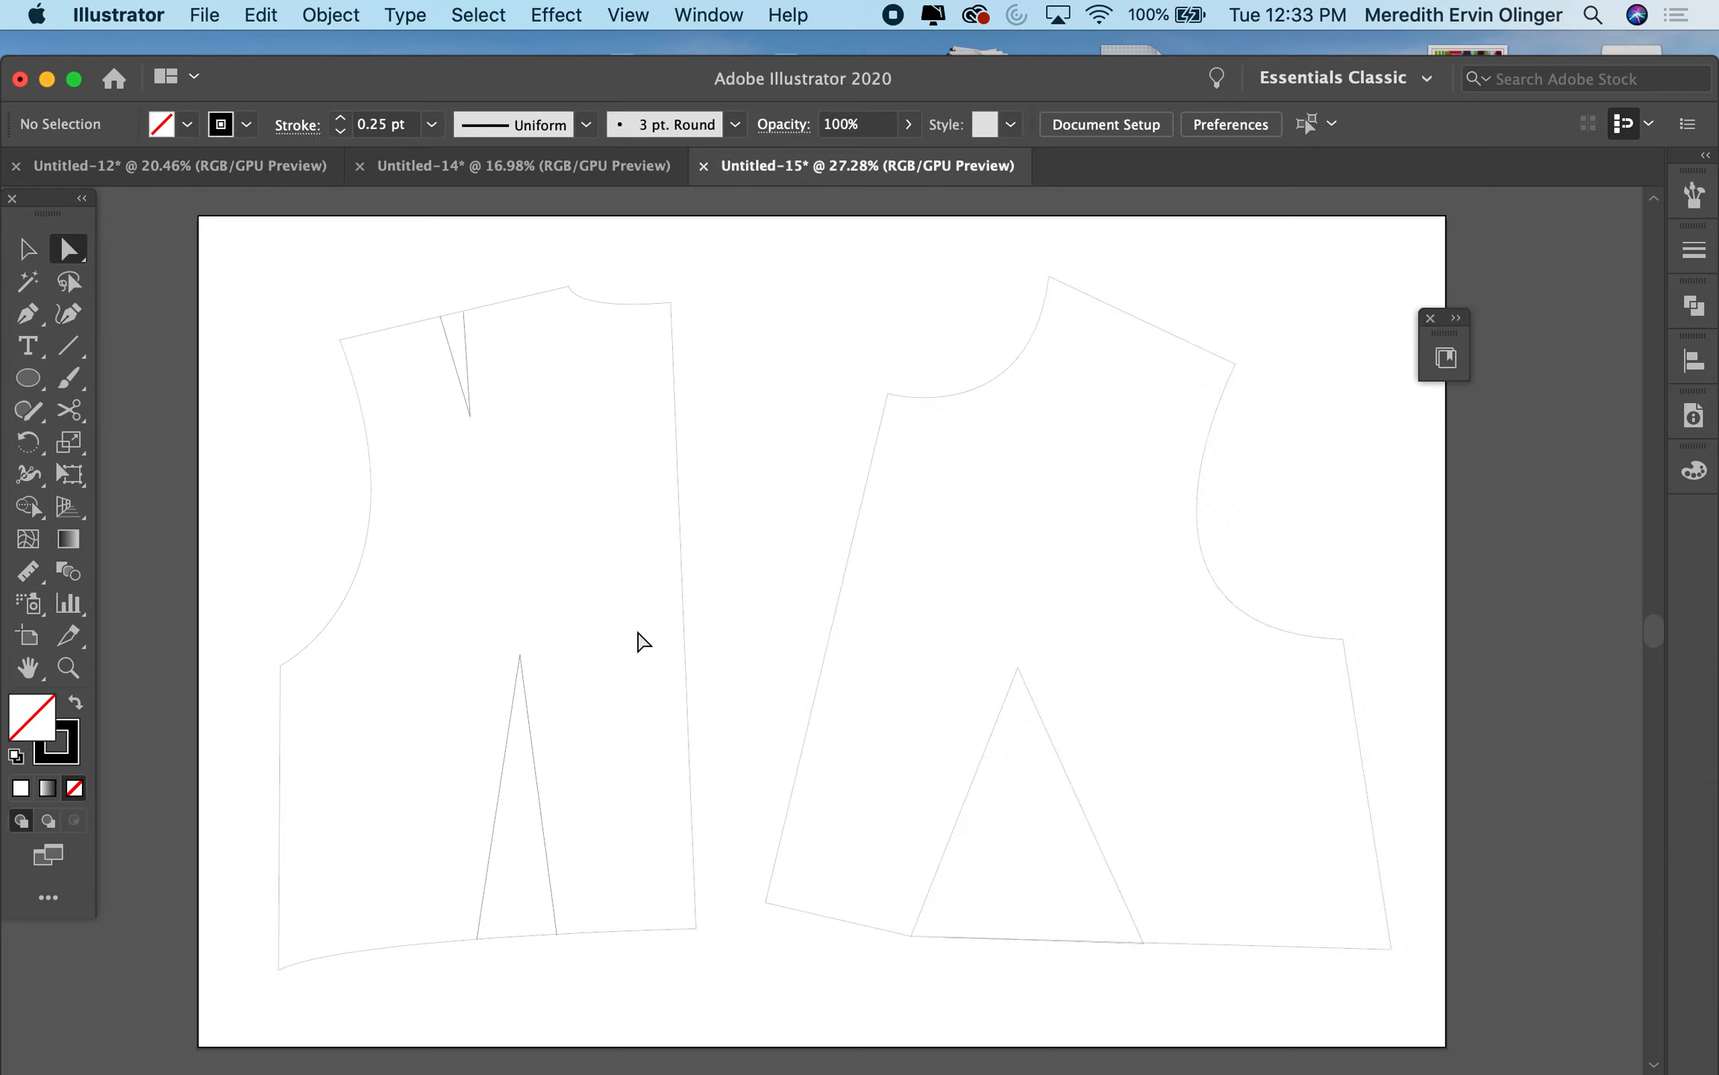
click(687, 642)
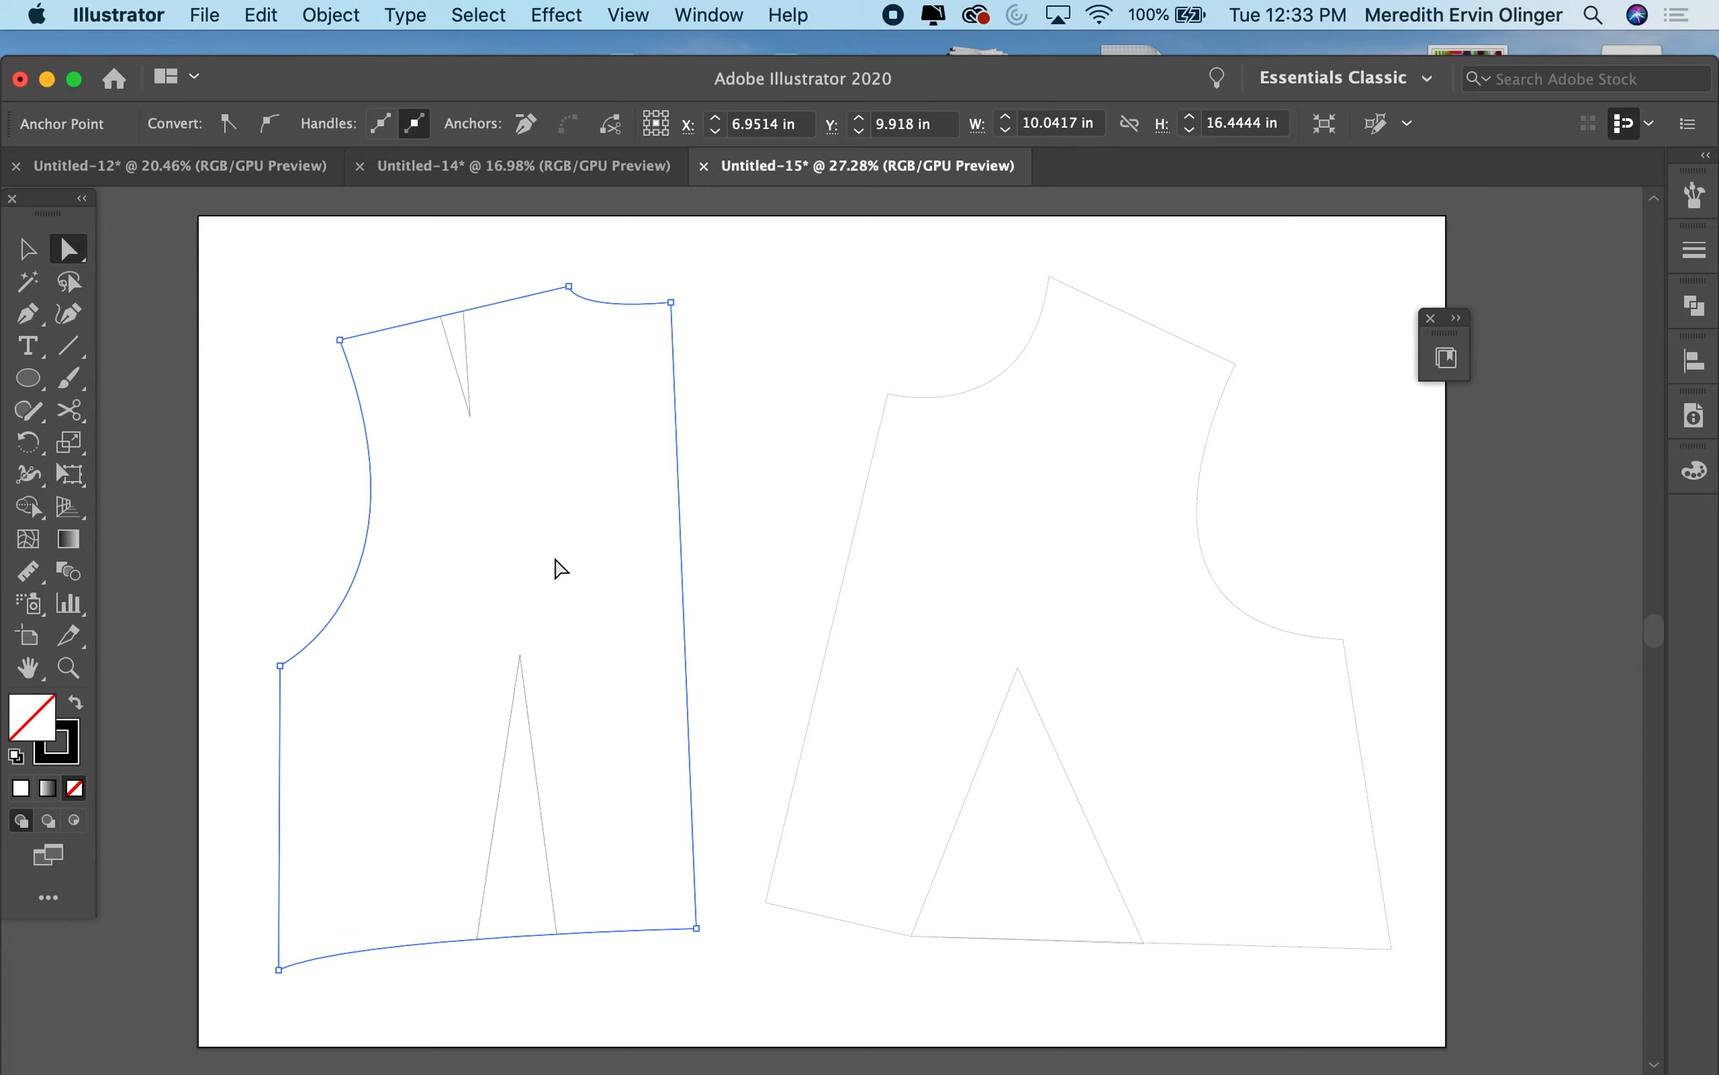
Step: Try reshaping the front bodice's neckline curve with the Direct Selection tool, and undo the change
click(871, 464)
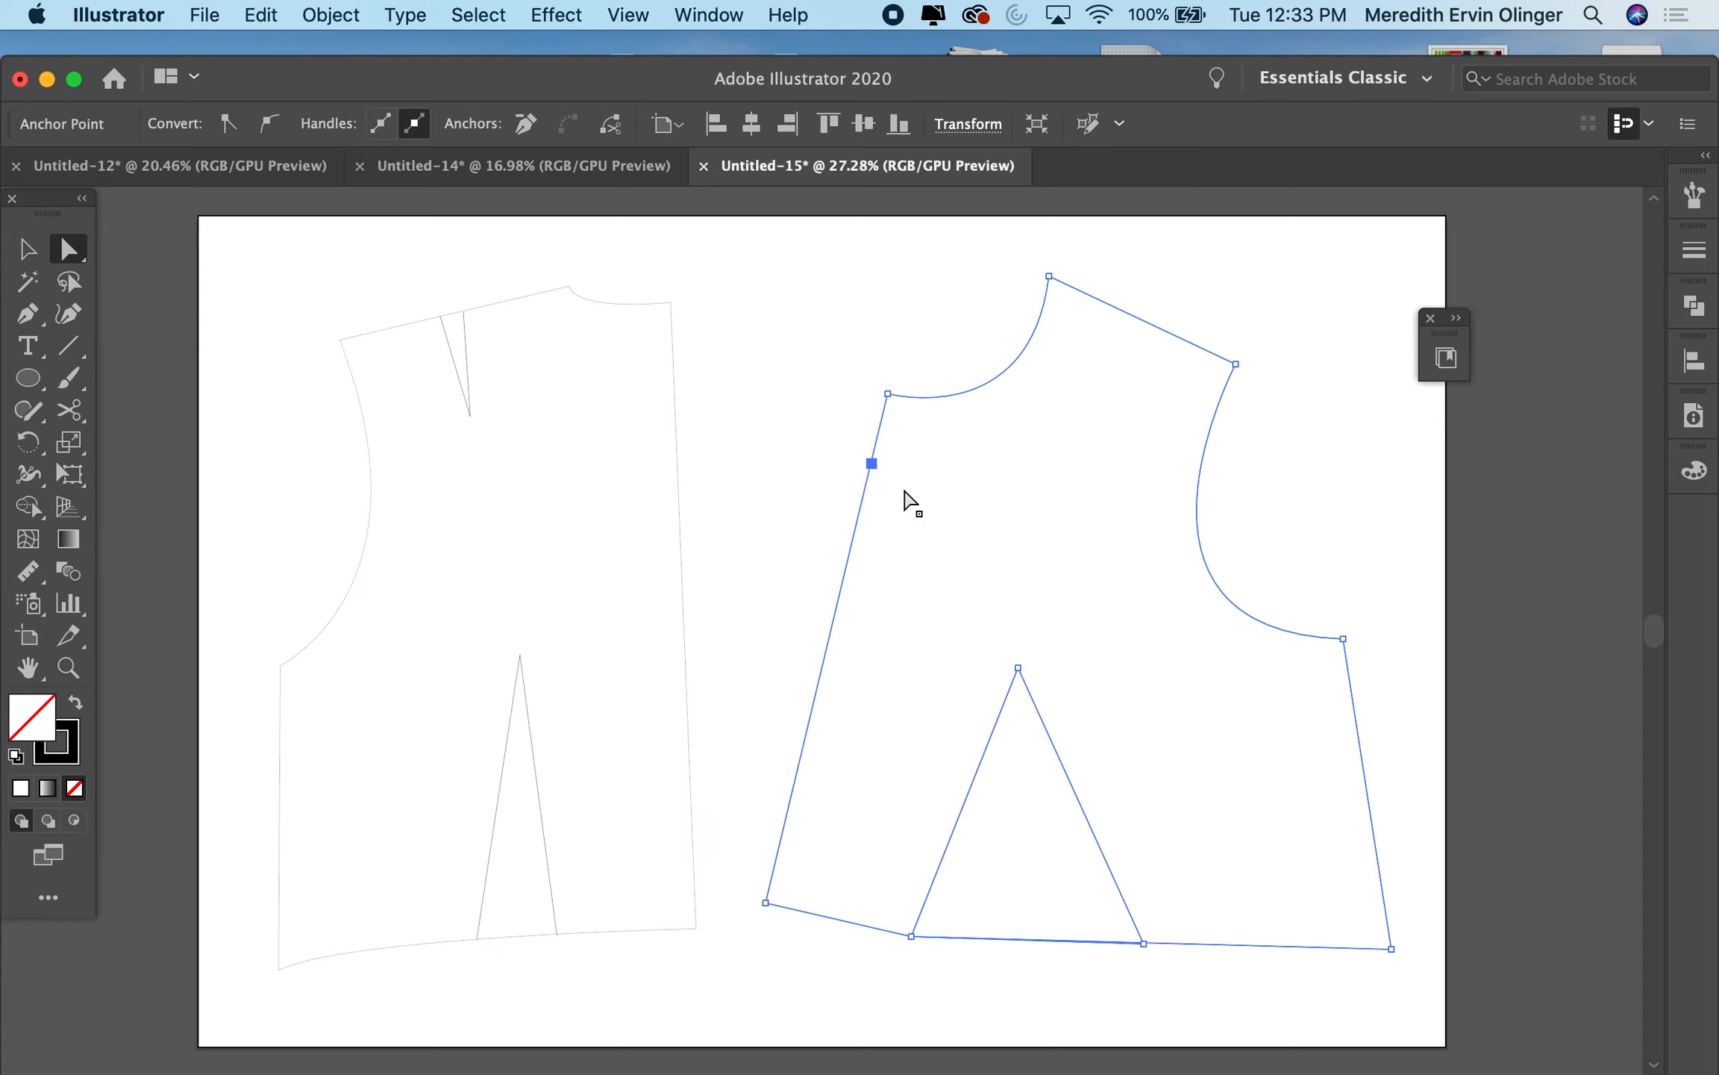
mouse_move(978, 394)
mouse_down()
mouse_move(912, 350)
mouse_move(1004, 395)
mouse_move(977, 401)
mouse_up()
key(super+z)
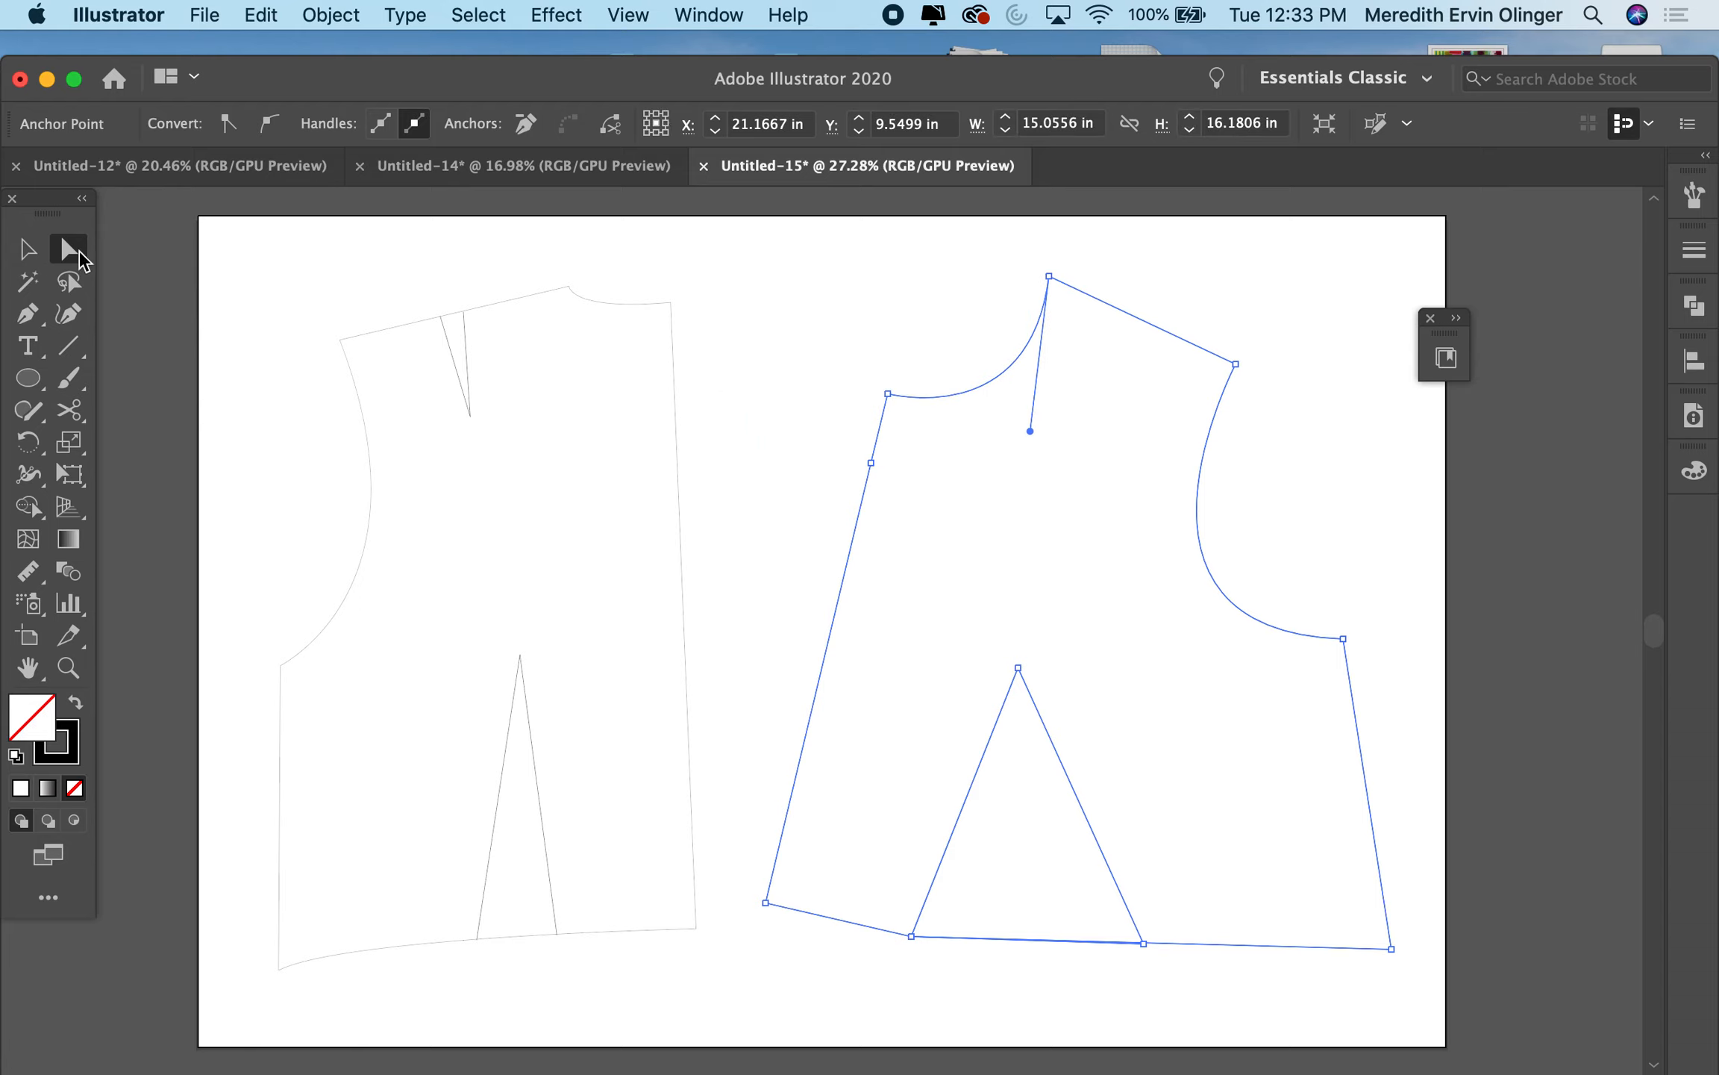
Step: Move the entire front bodice group very slightly with the Selection tool
click(28, 254)
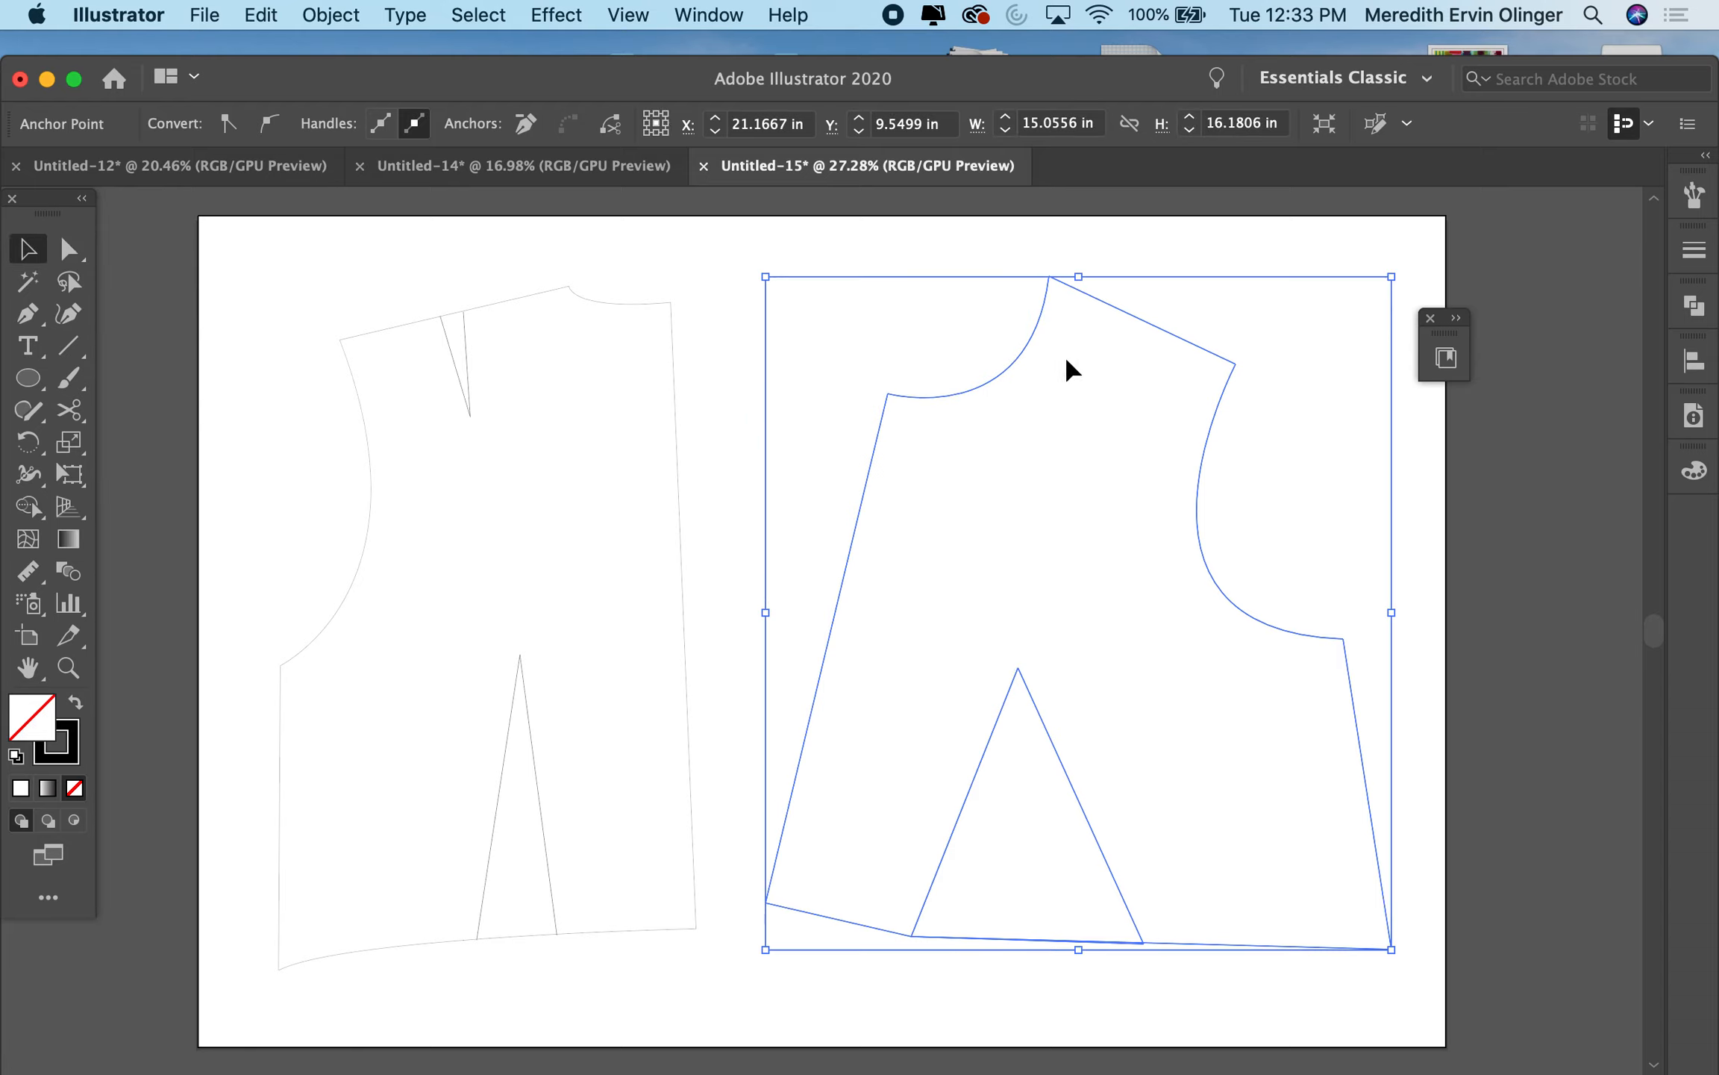
drag(1053, 385, 1019, 359)
Step: Select the back bodice's outline, waist dart and shoulder dart individually to check that they are separate paths
click(679, 481)
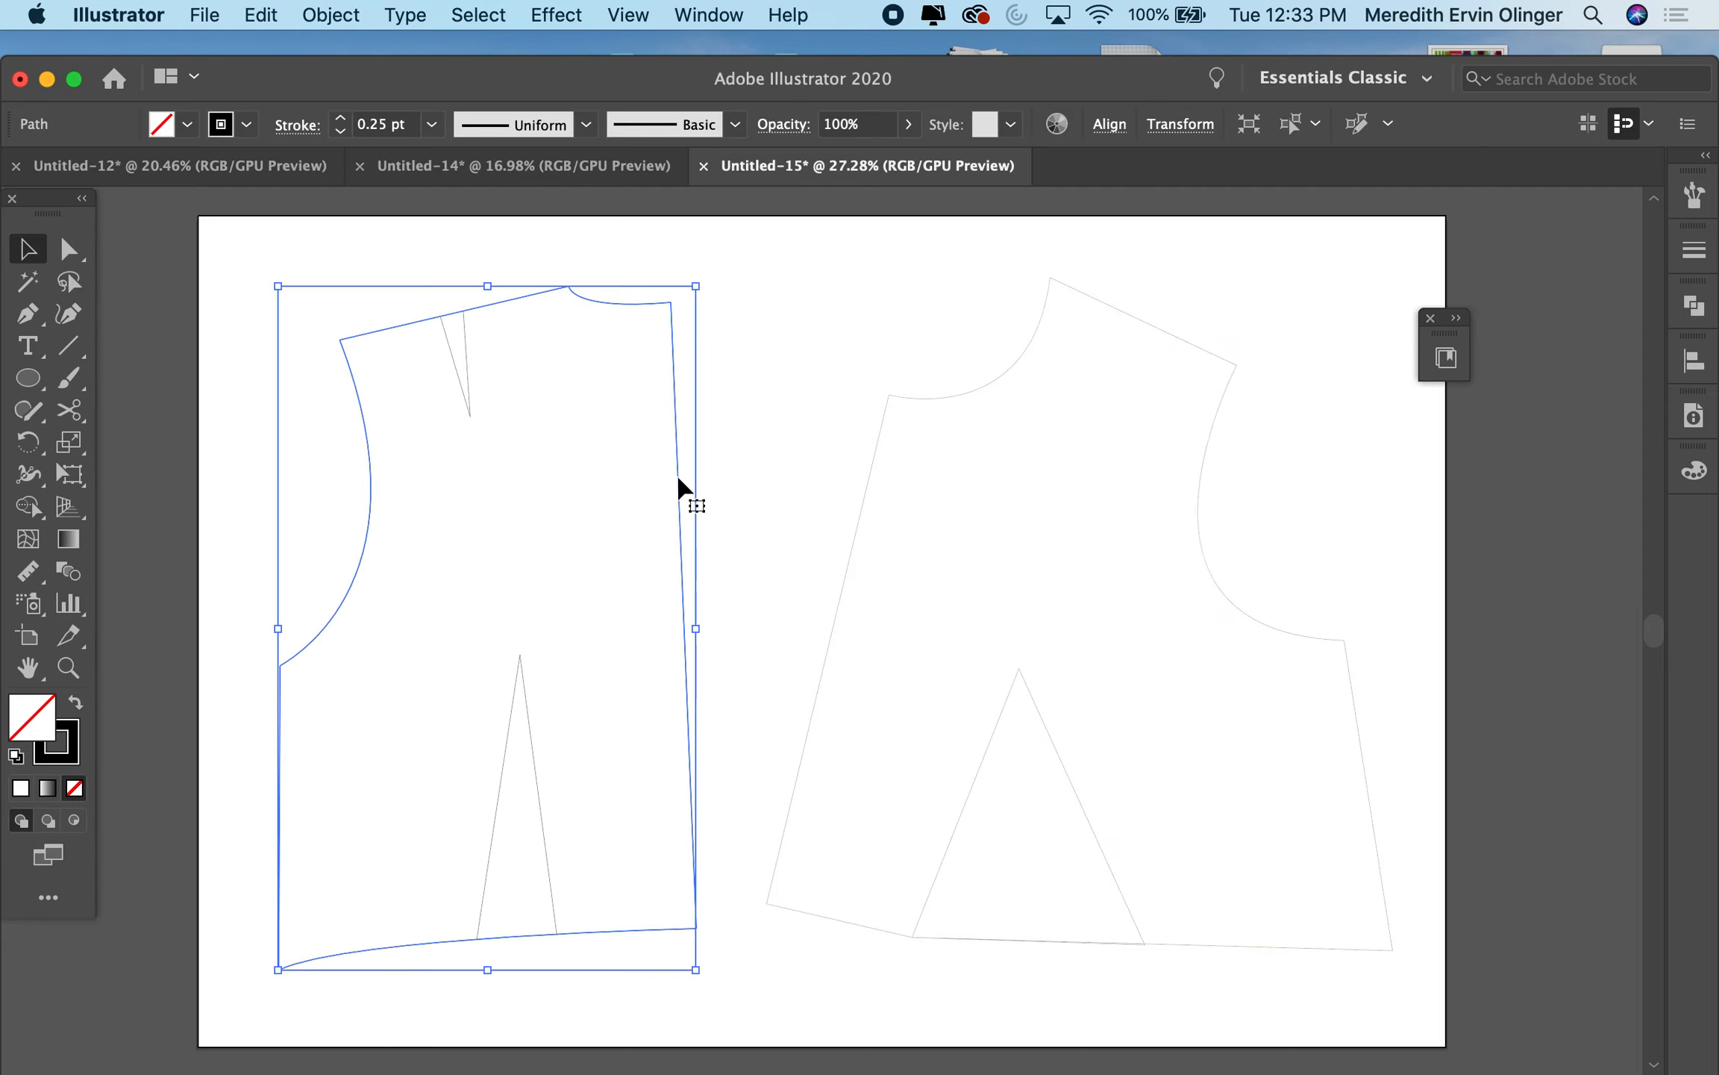
click(529, 737)
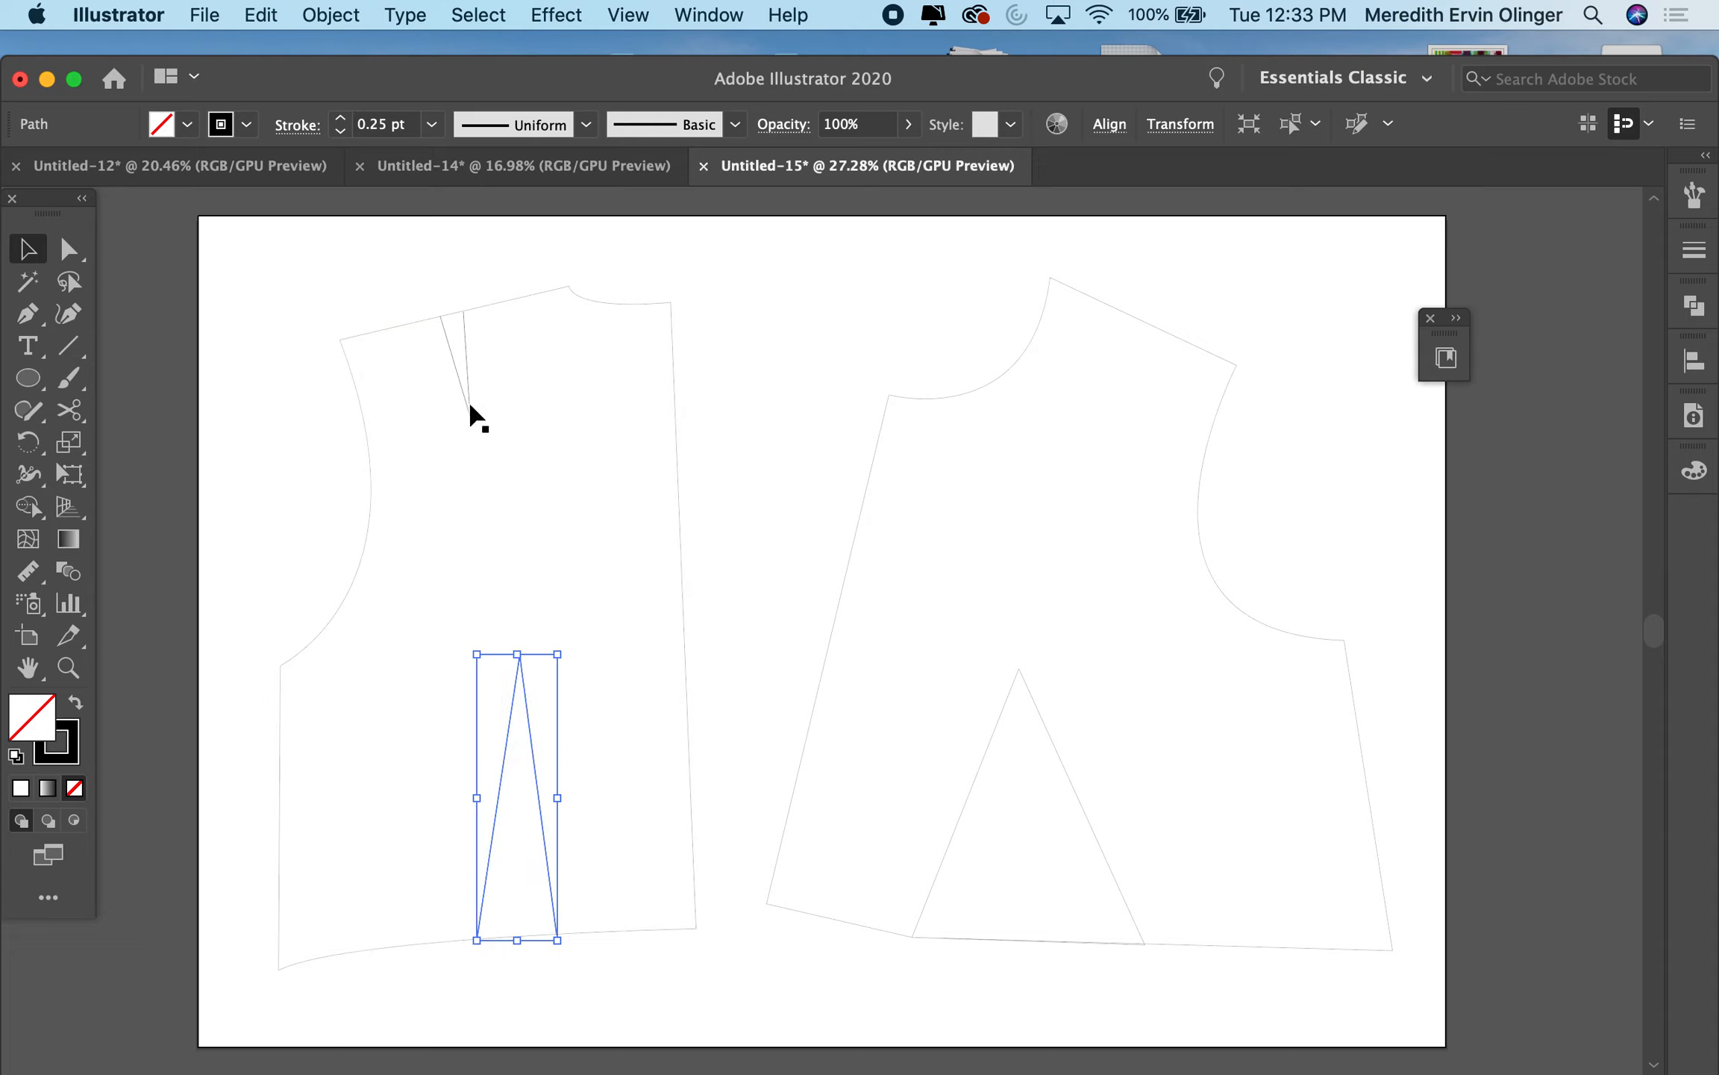
click(471, 409)
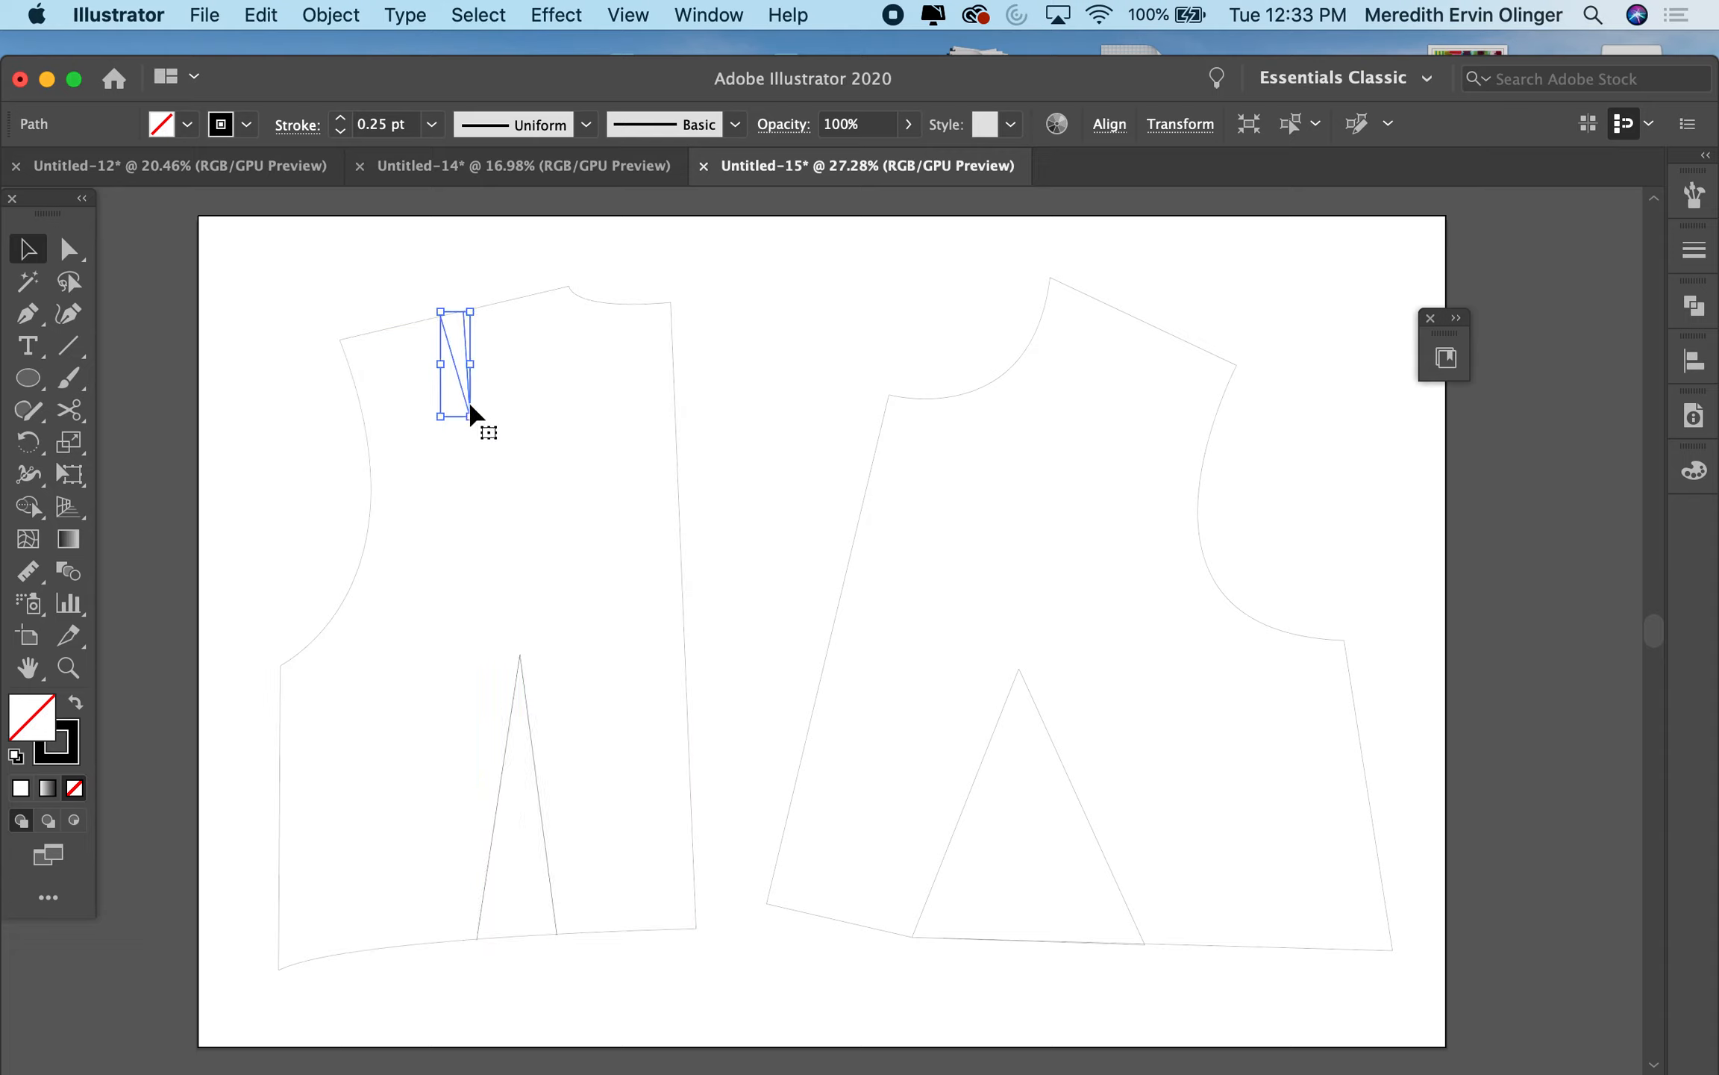
click(511, 700)
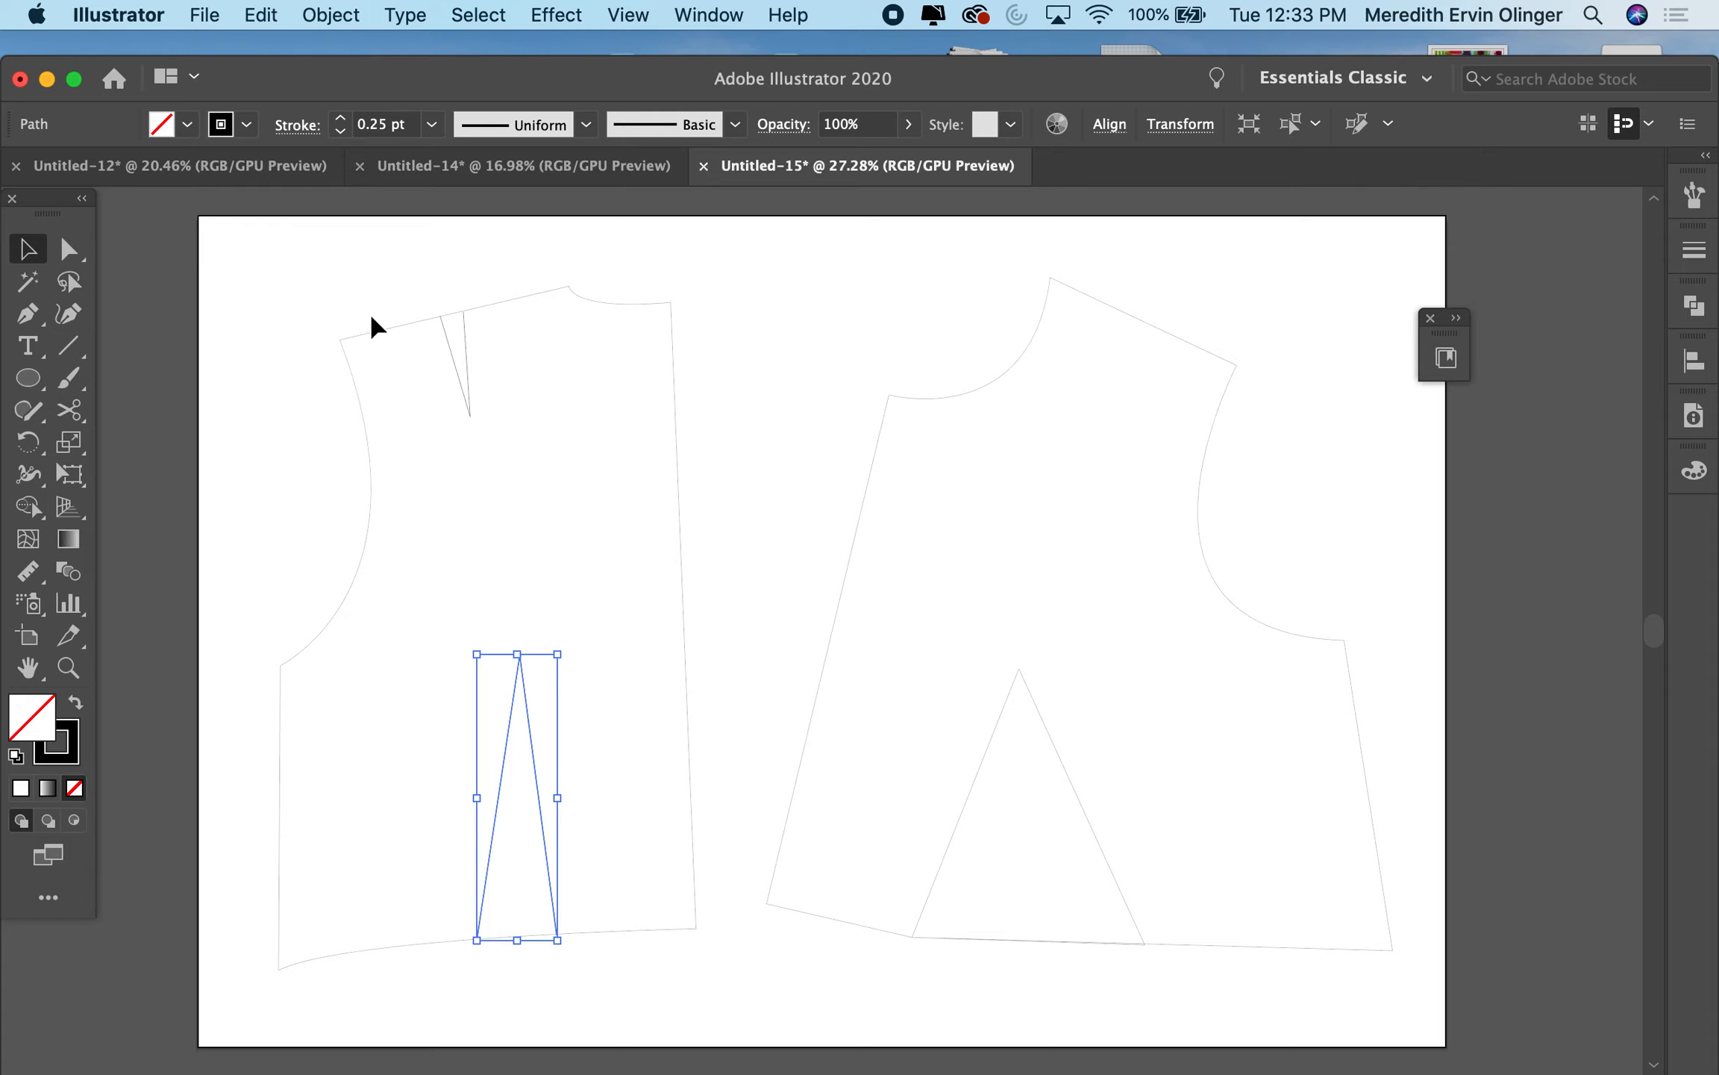
Step: Select the back bodice's outline, shoulder dart and waist dart together and try moving them very slightly as one
click(374, 335)
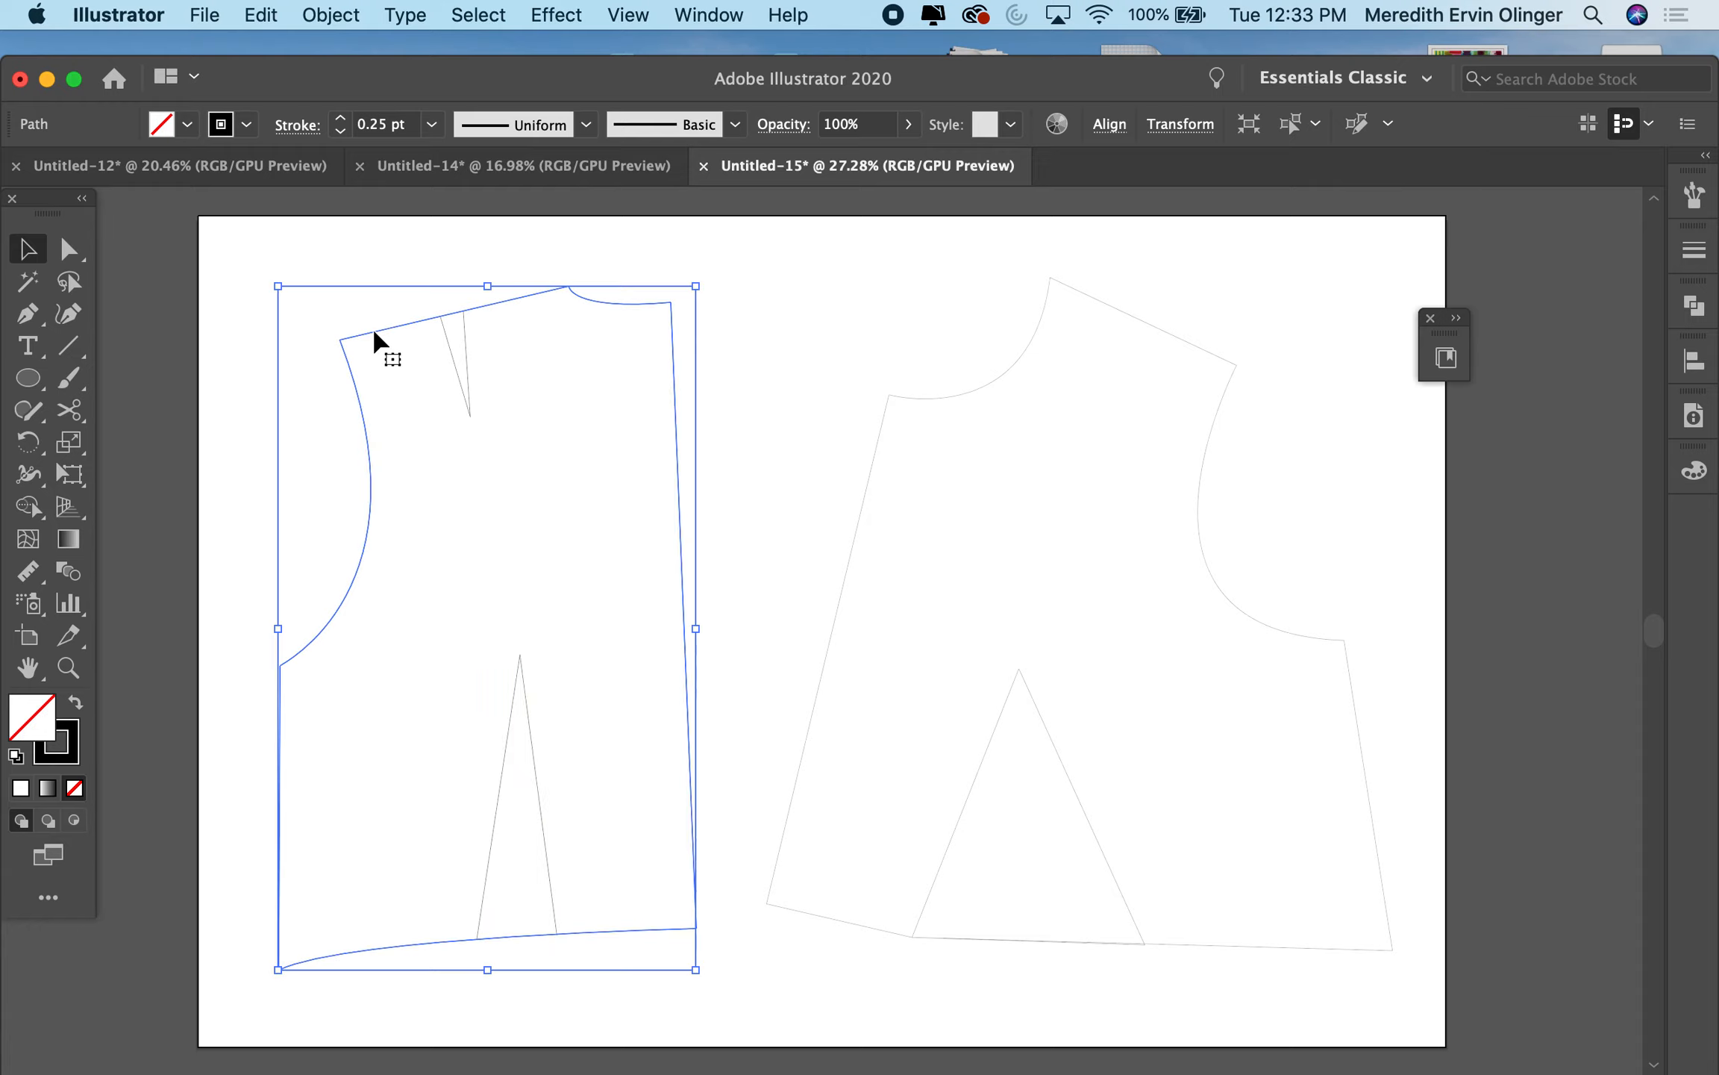
shift+click(459, 378)
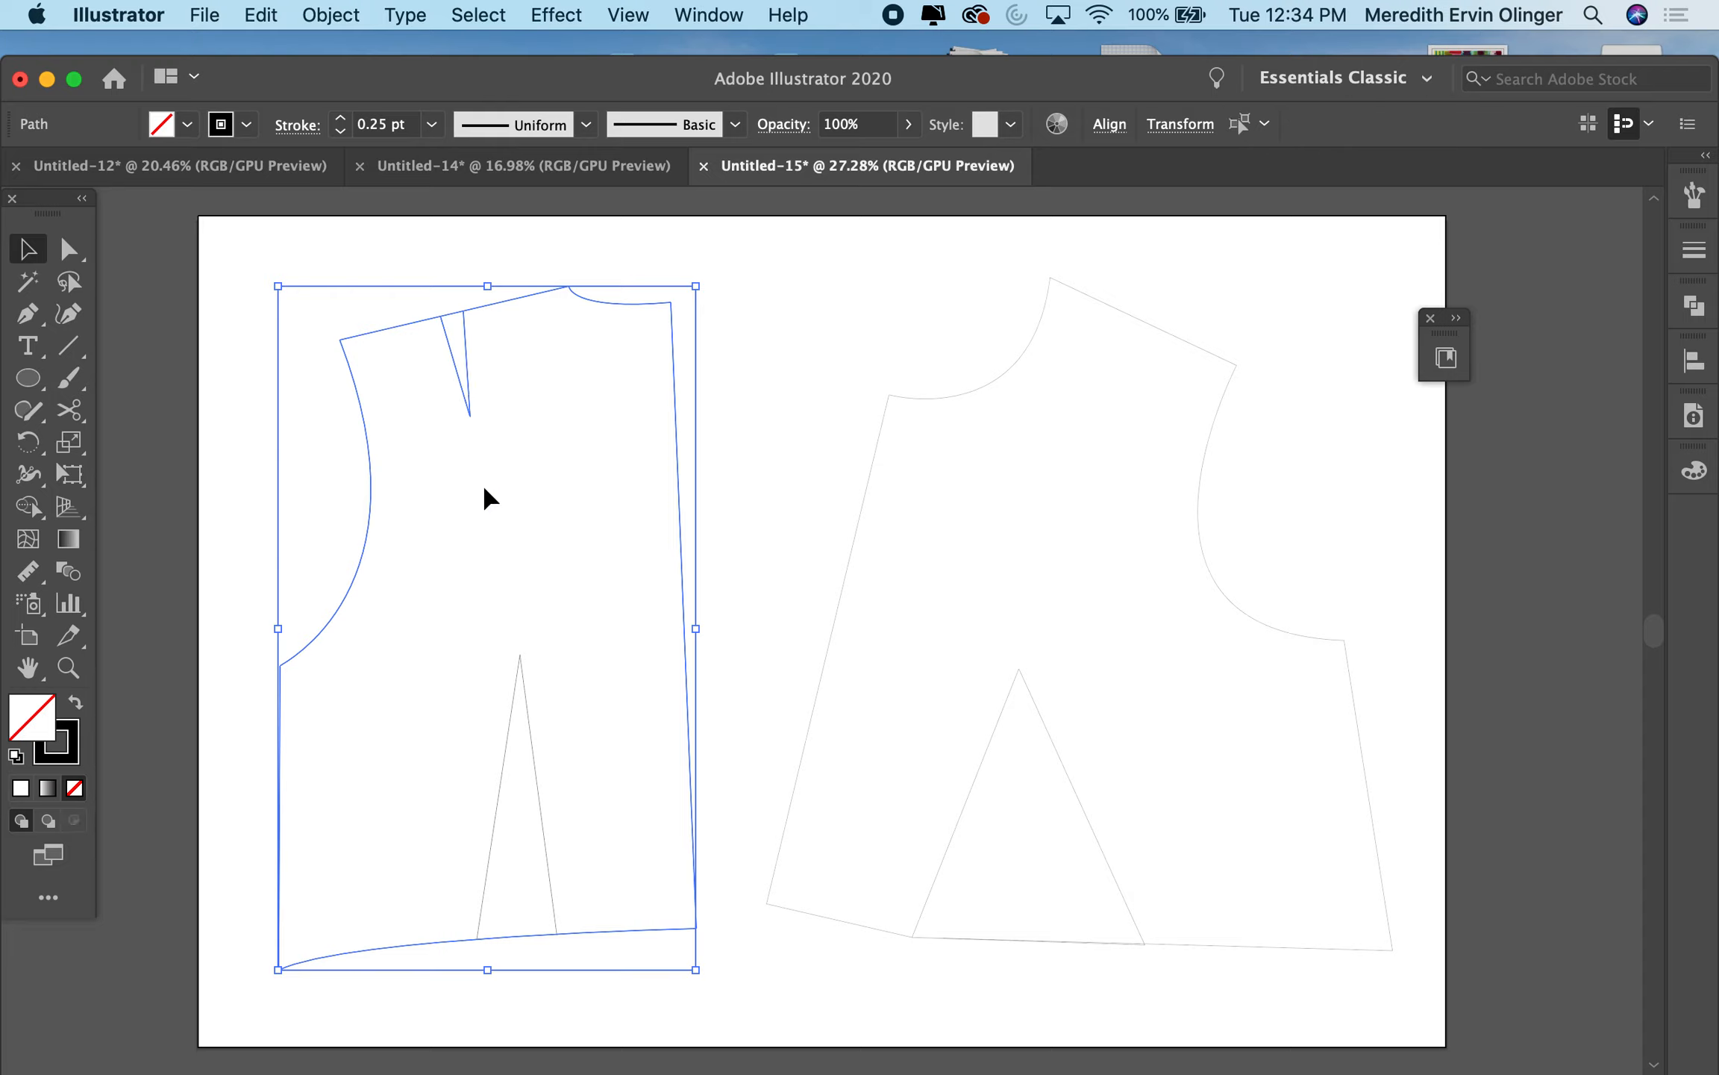
shift+click(531, 728)
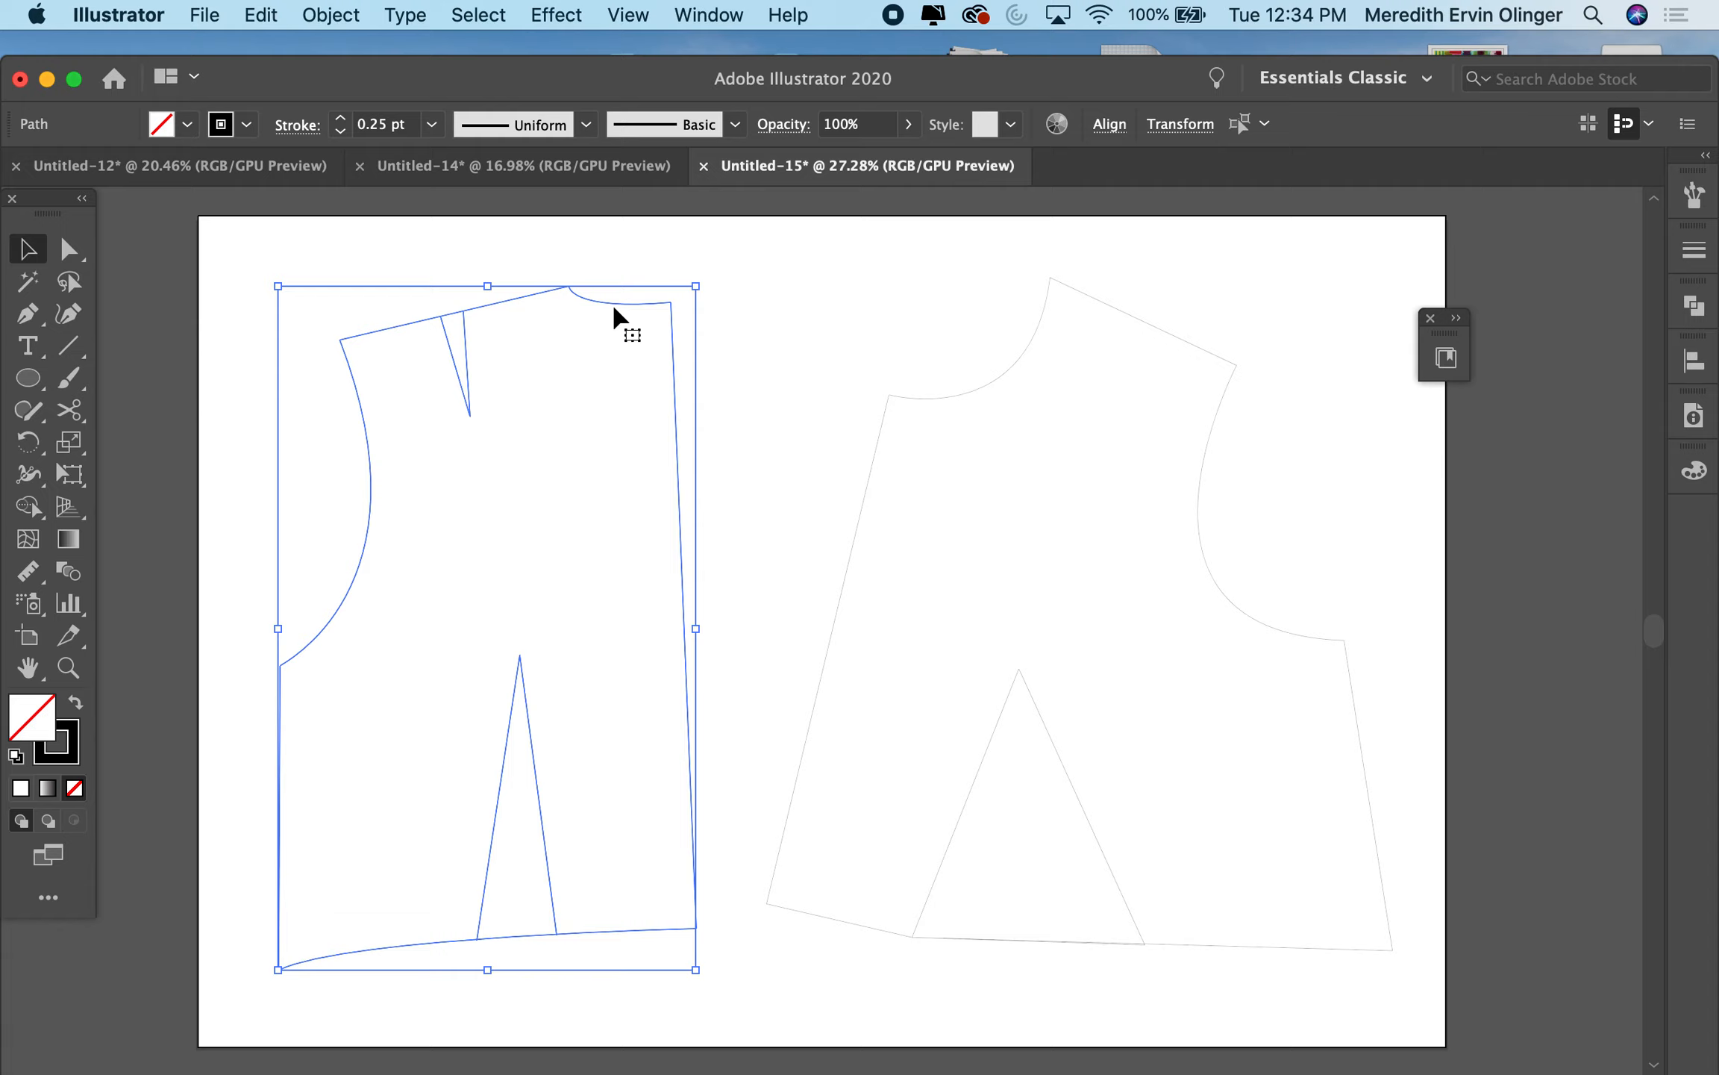
mouse_move(636, 306)
mouse_down()
mouse_move(806, 292)
mouse_move(613, 313)
mouse_up()
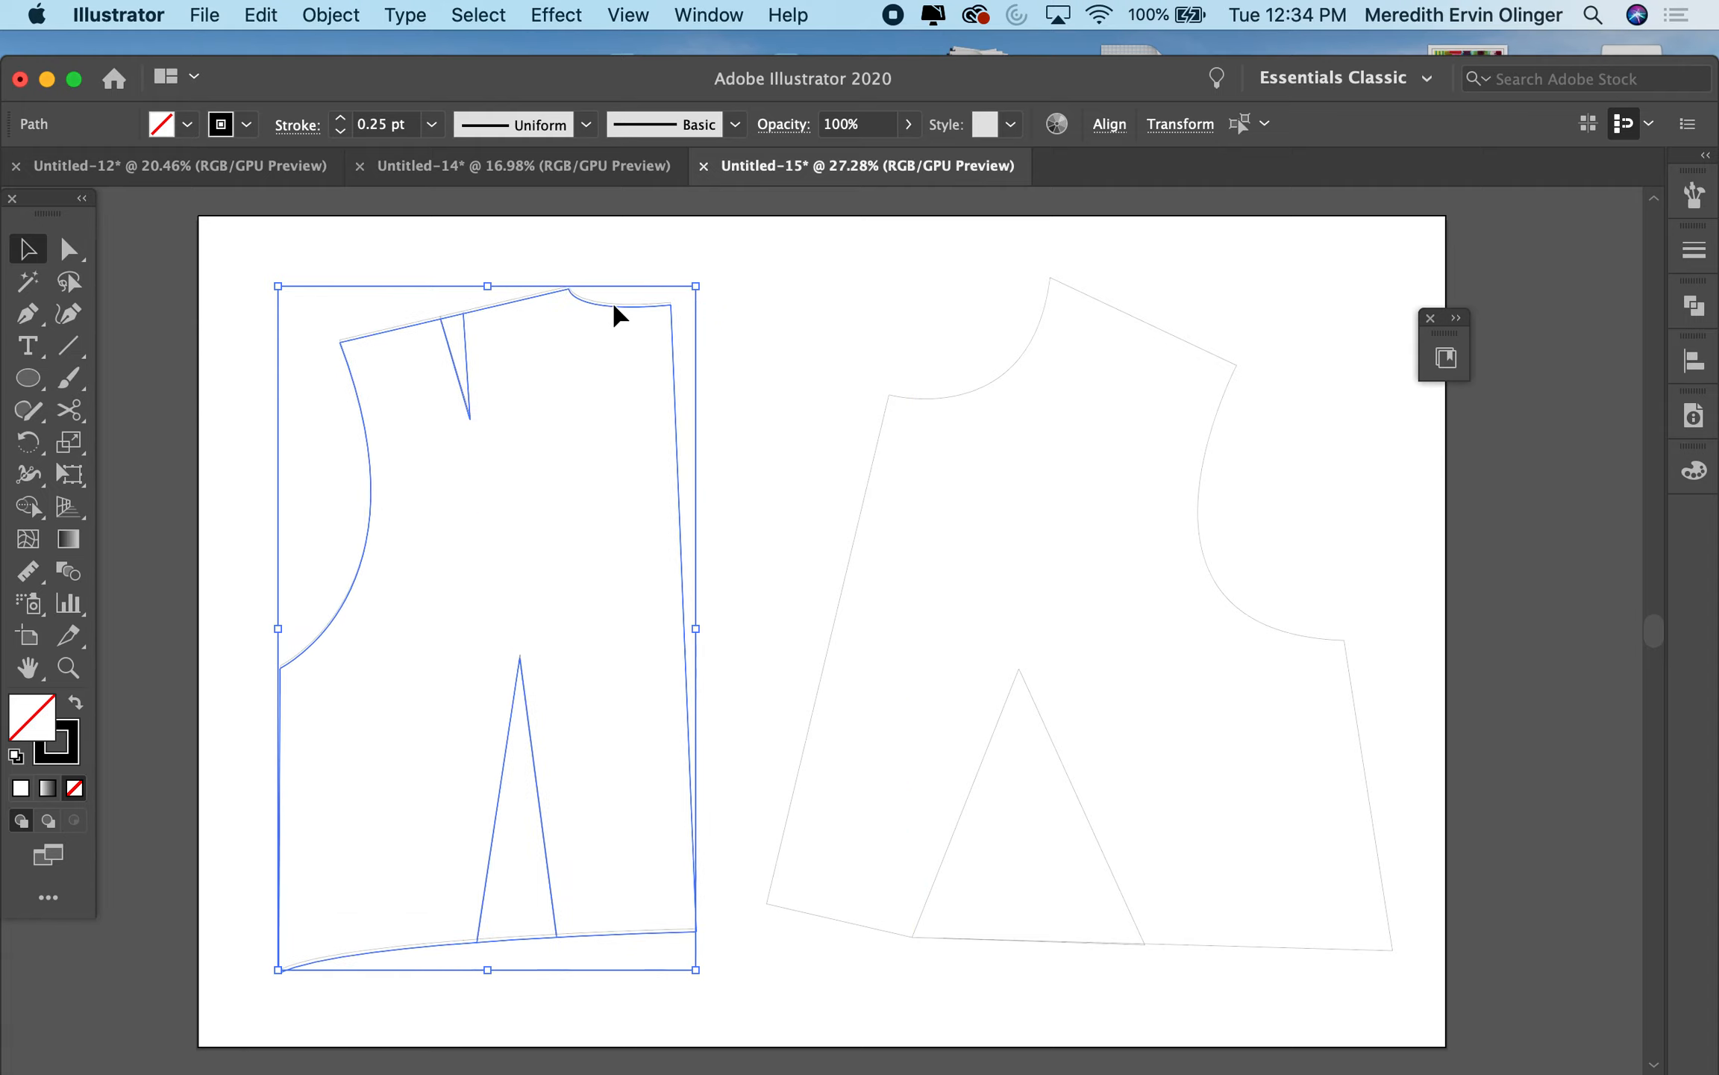
key(super+z)
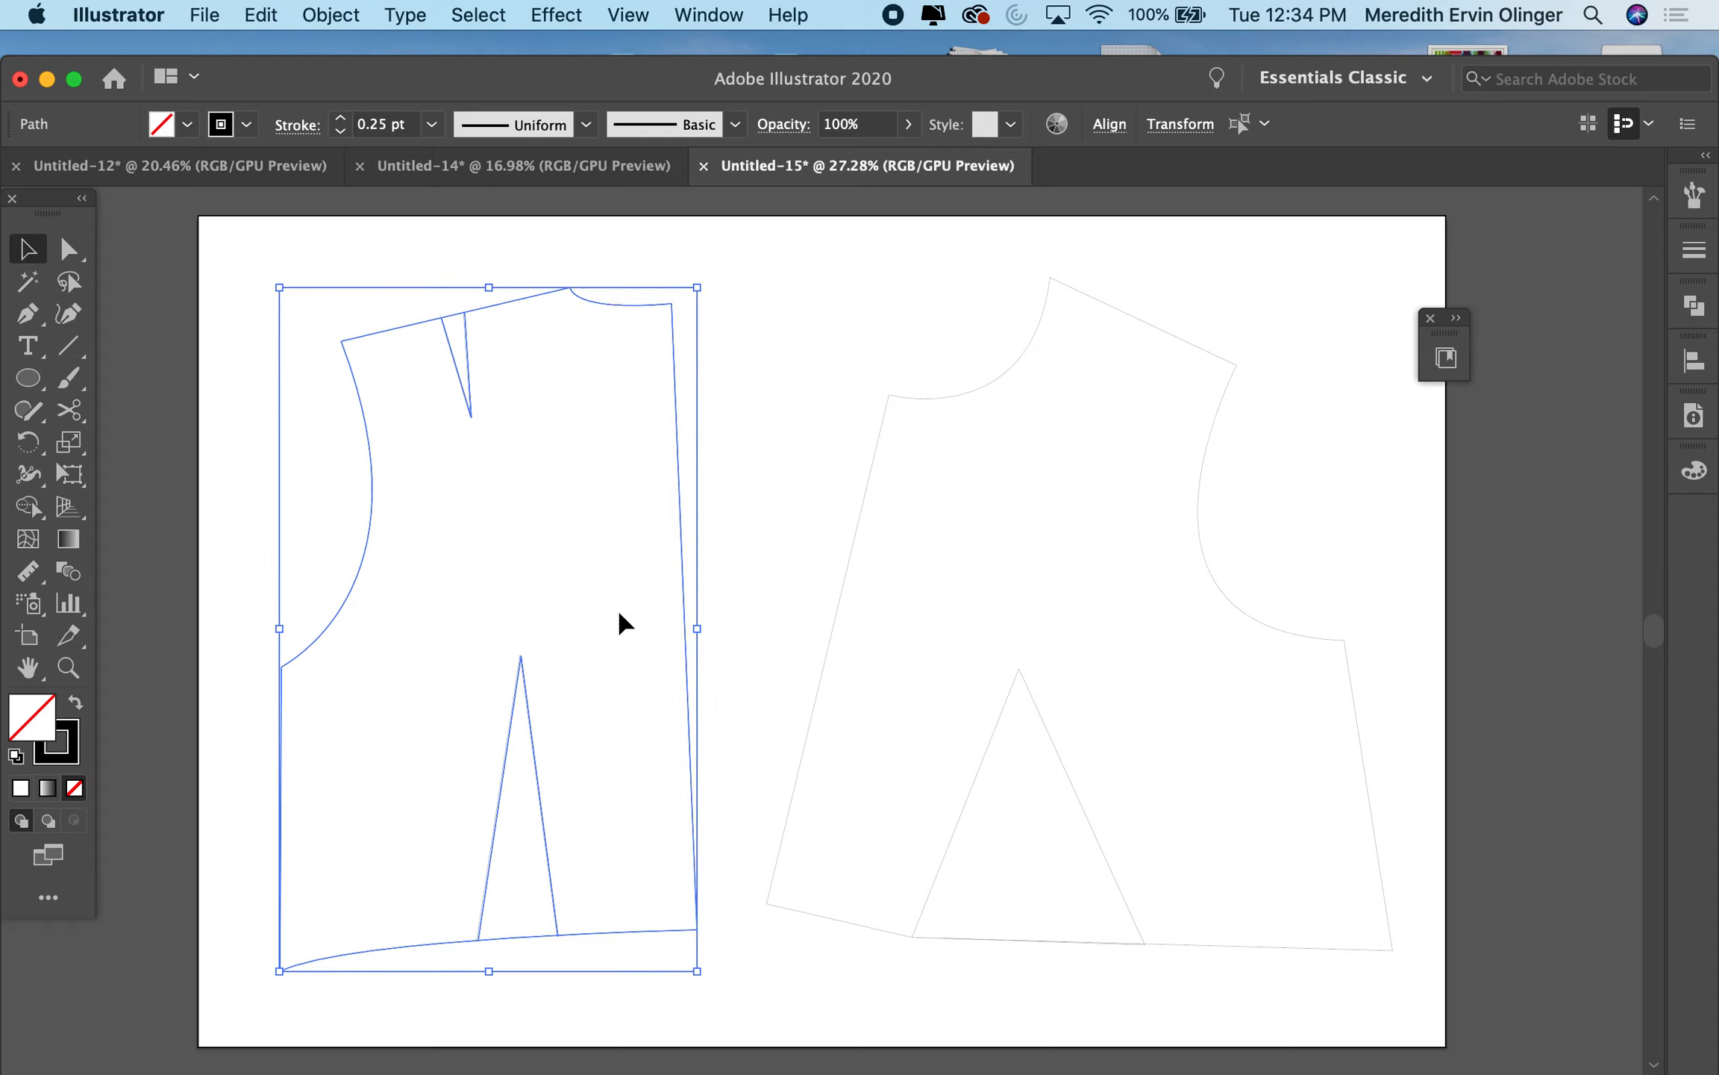
Step: Group the back bodice's outline and both darts, and select the piece to check that it behaves as one object
right_click(590, 537)
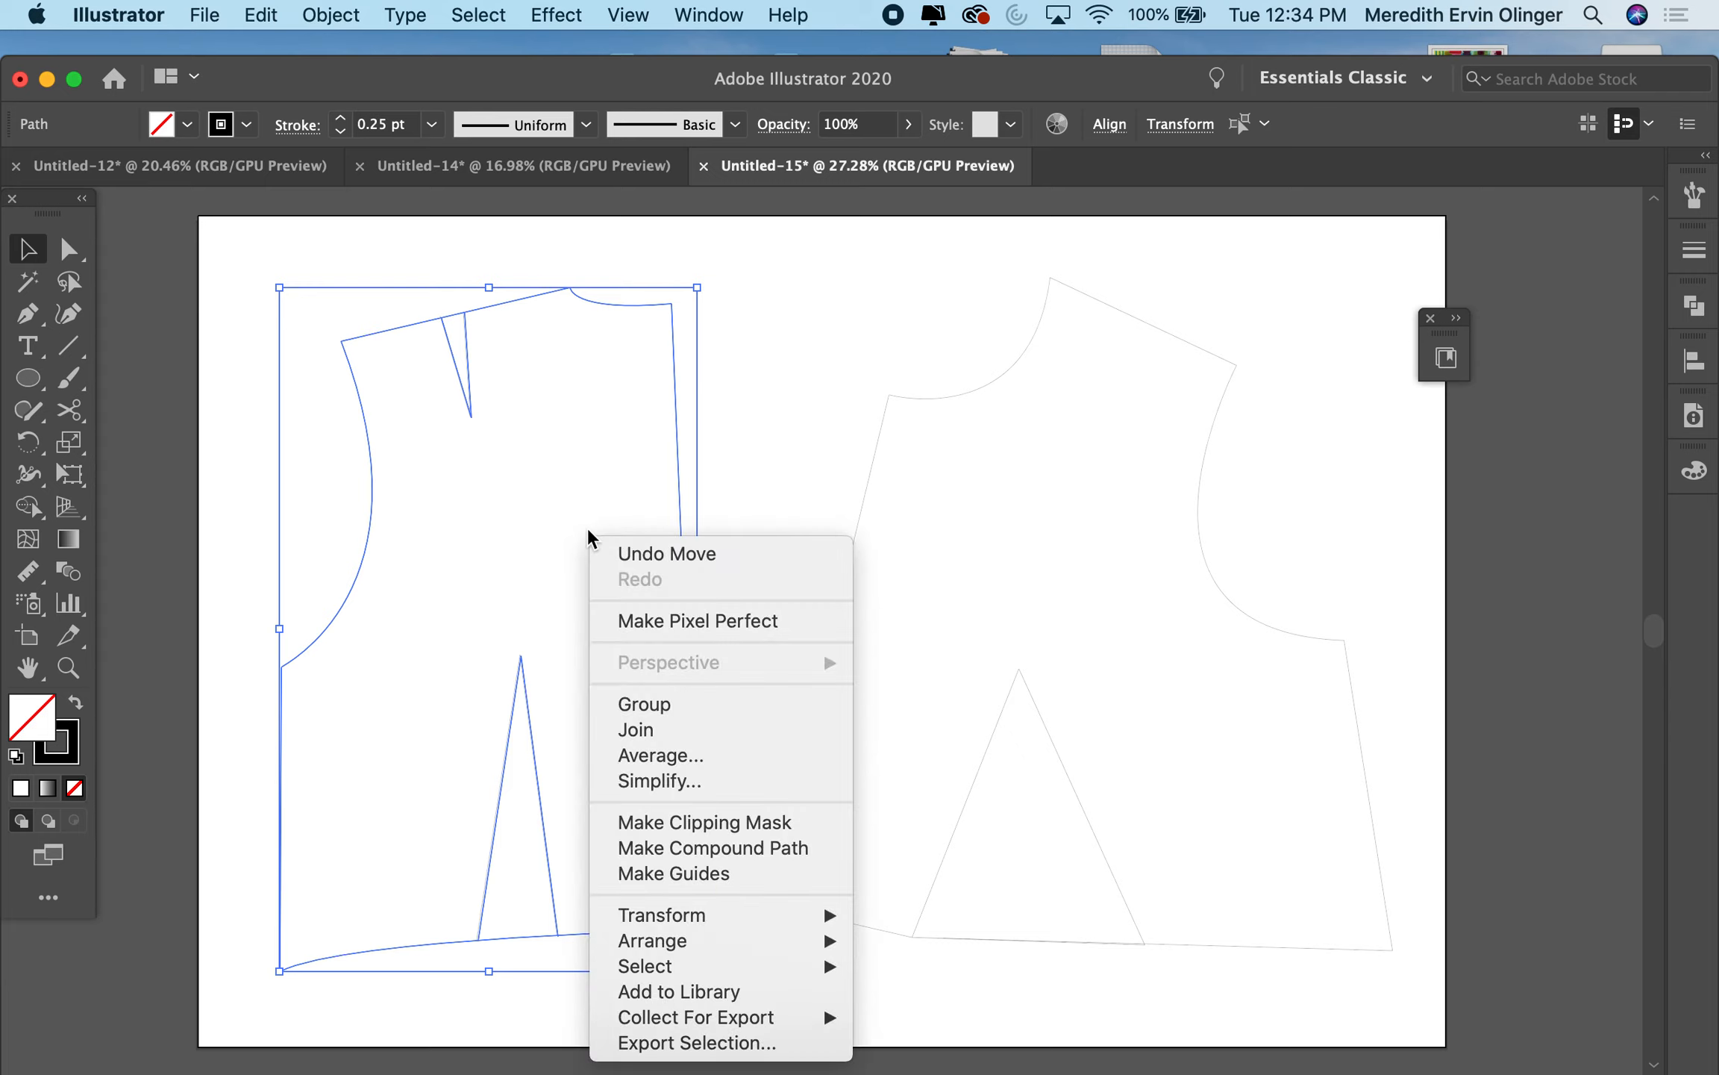
click(671, 704)
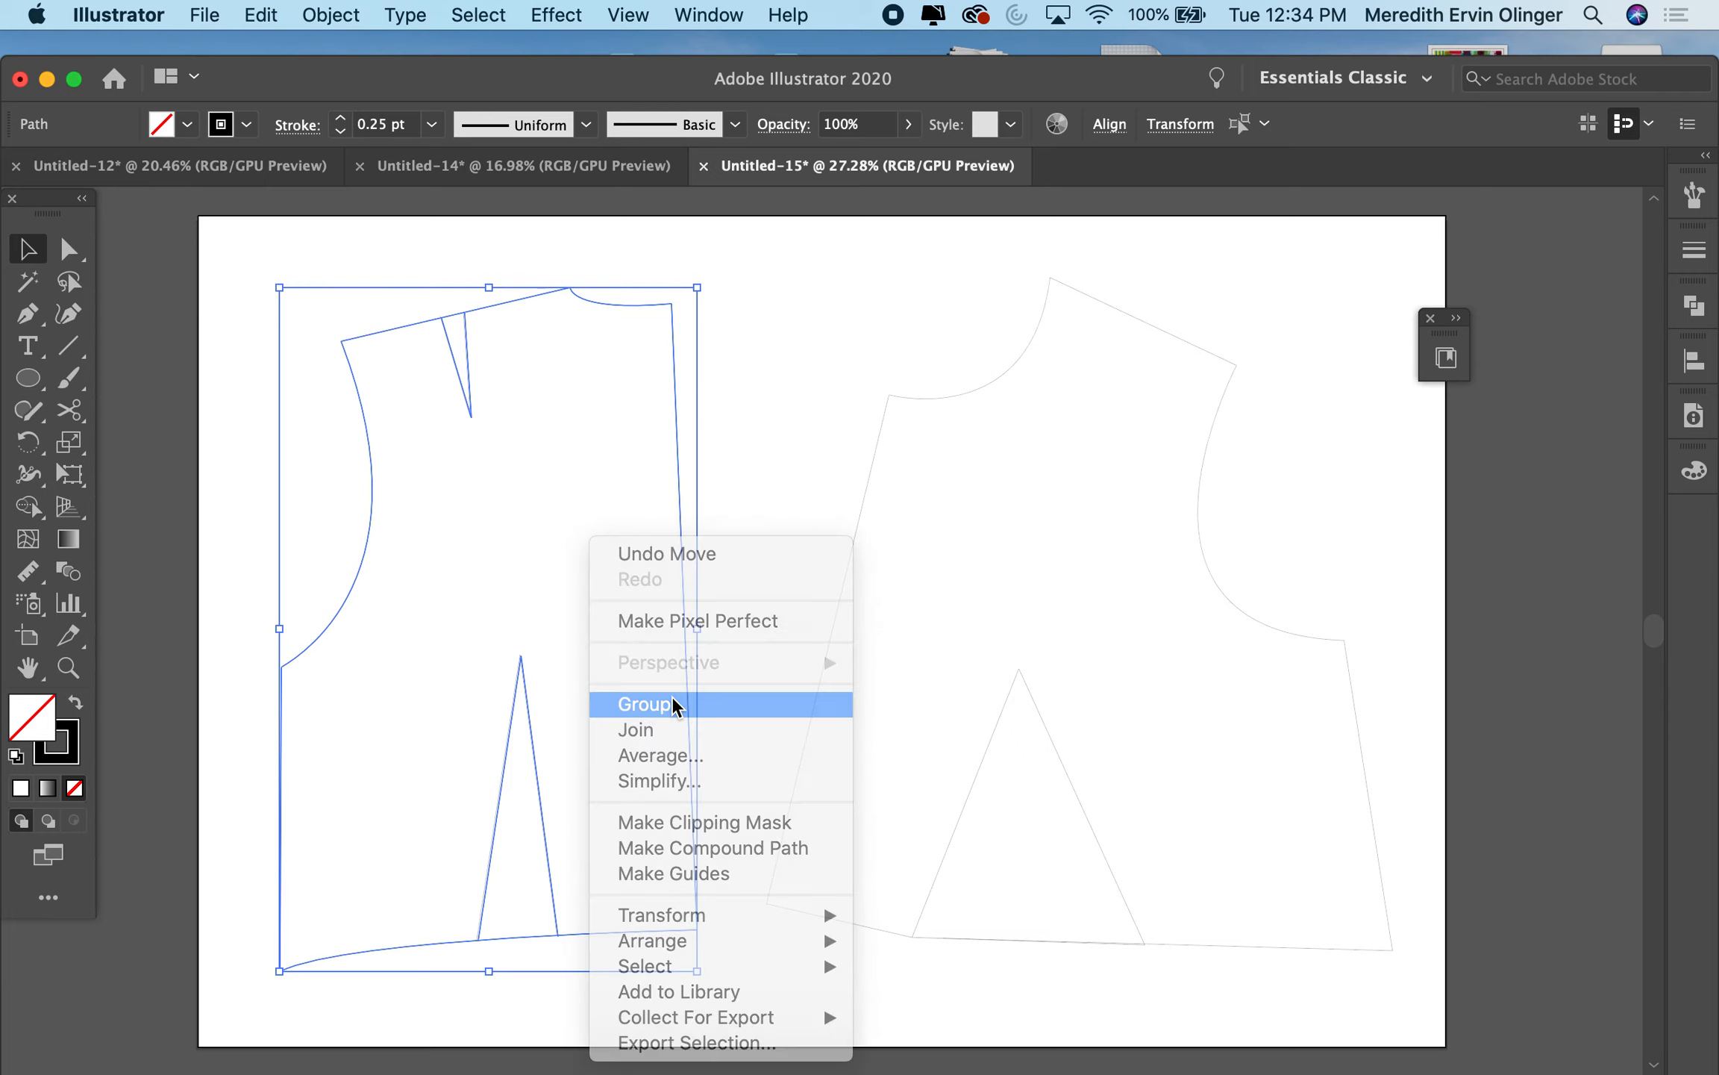
click(771, 590)
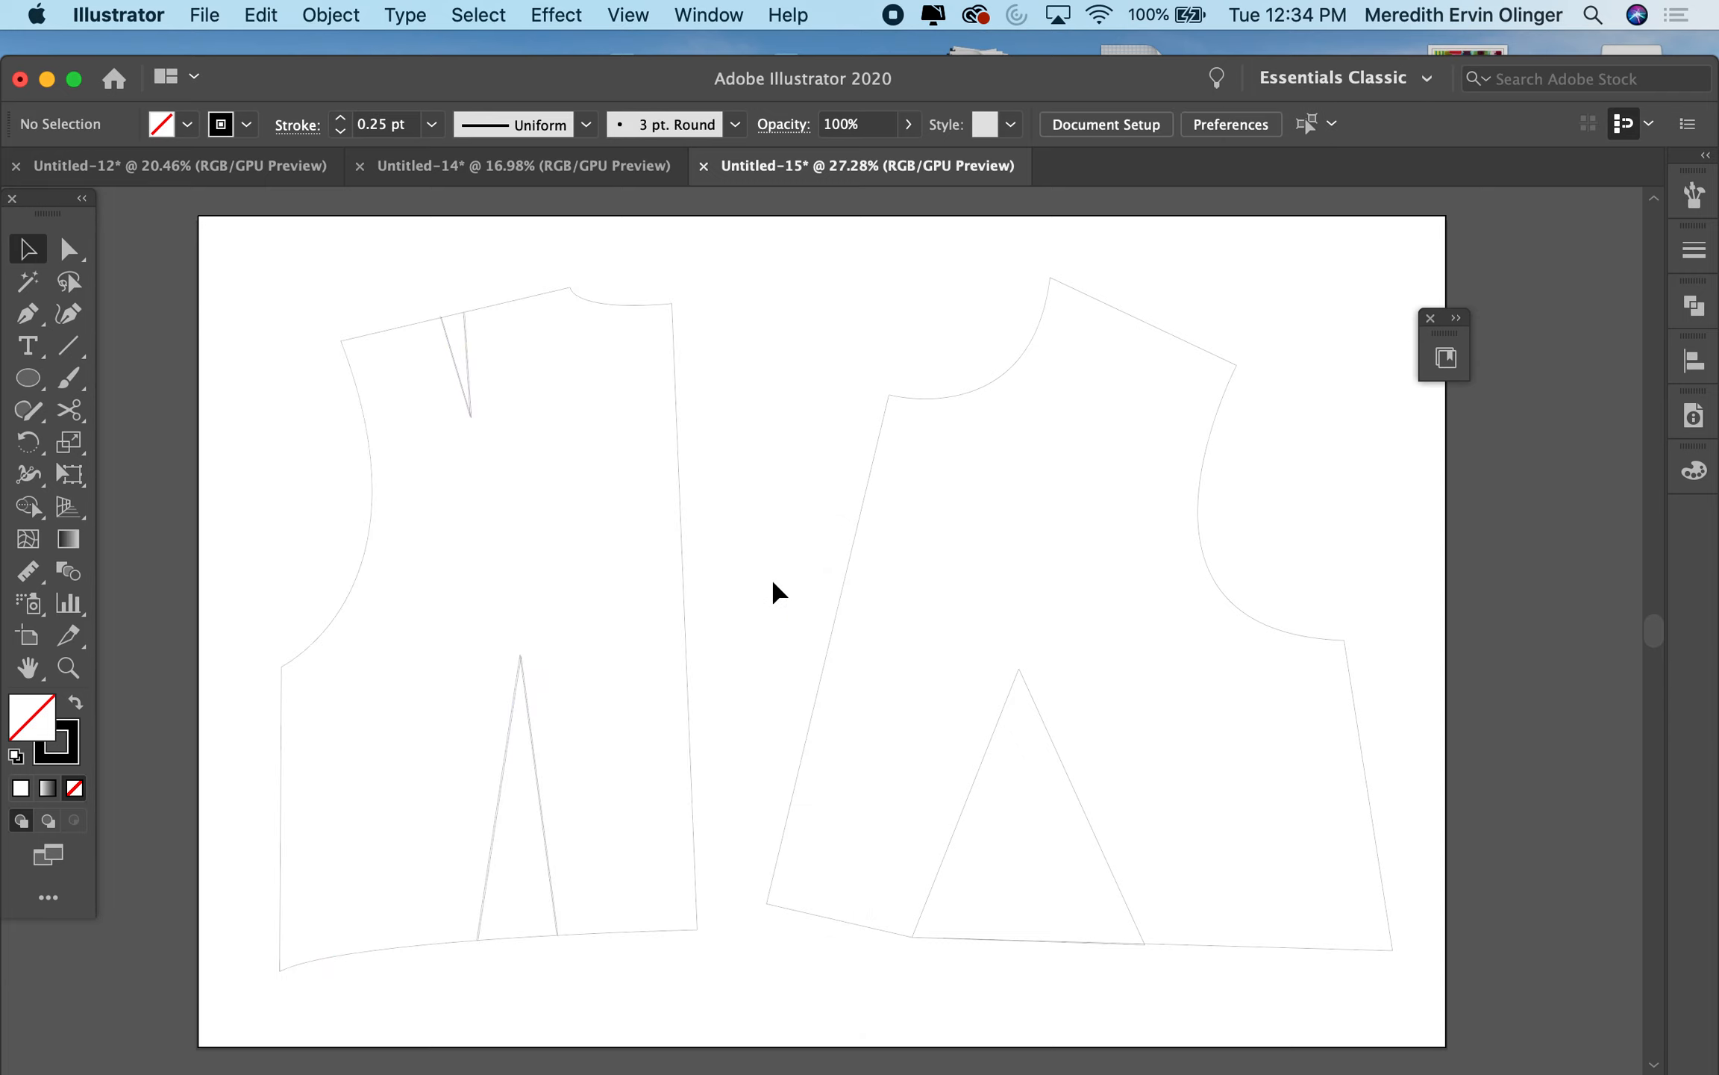
click(682, 567)
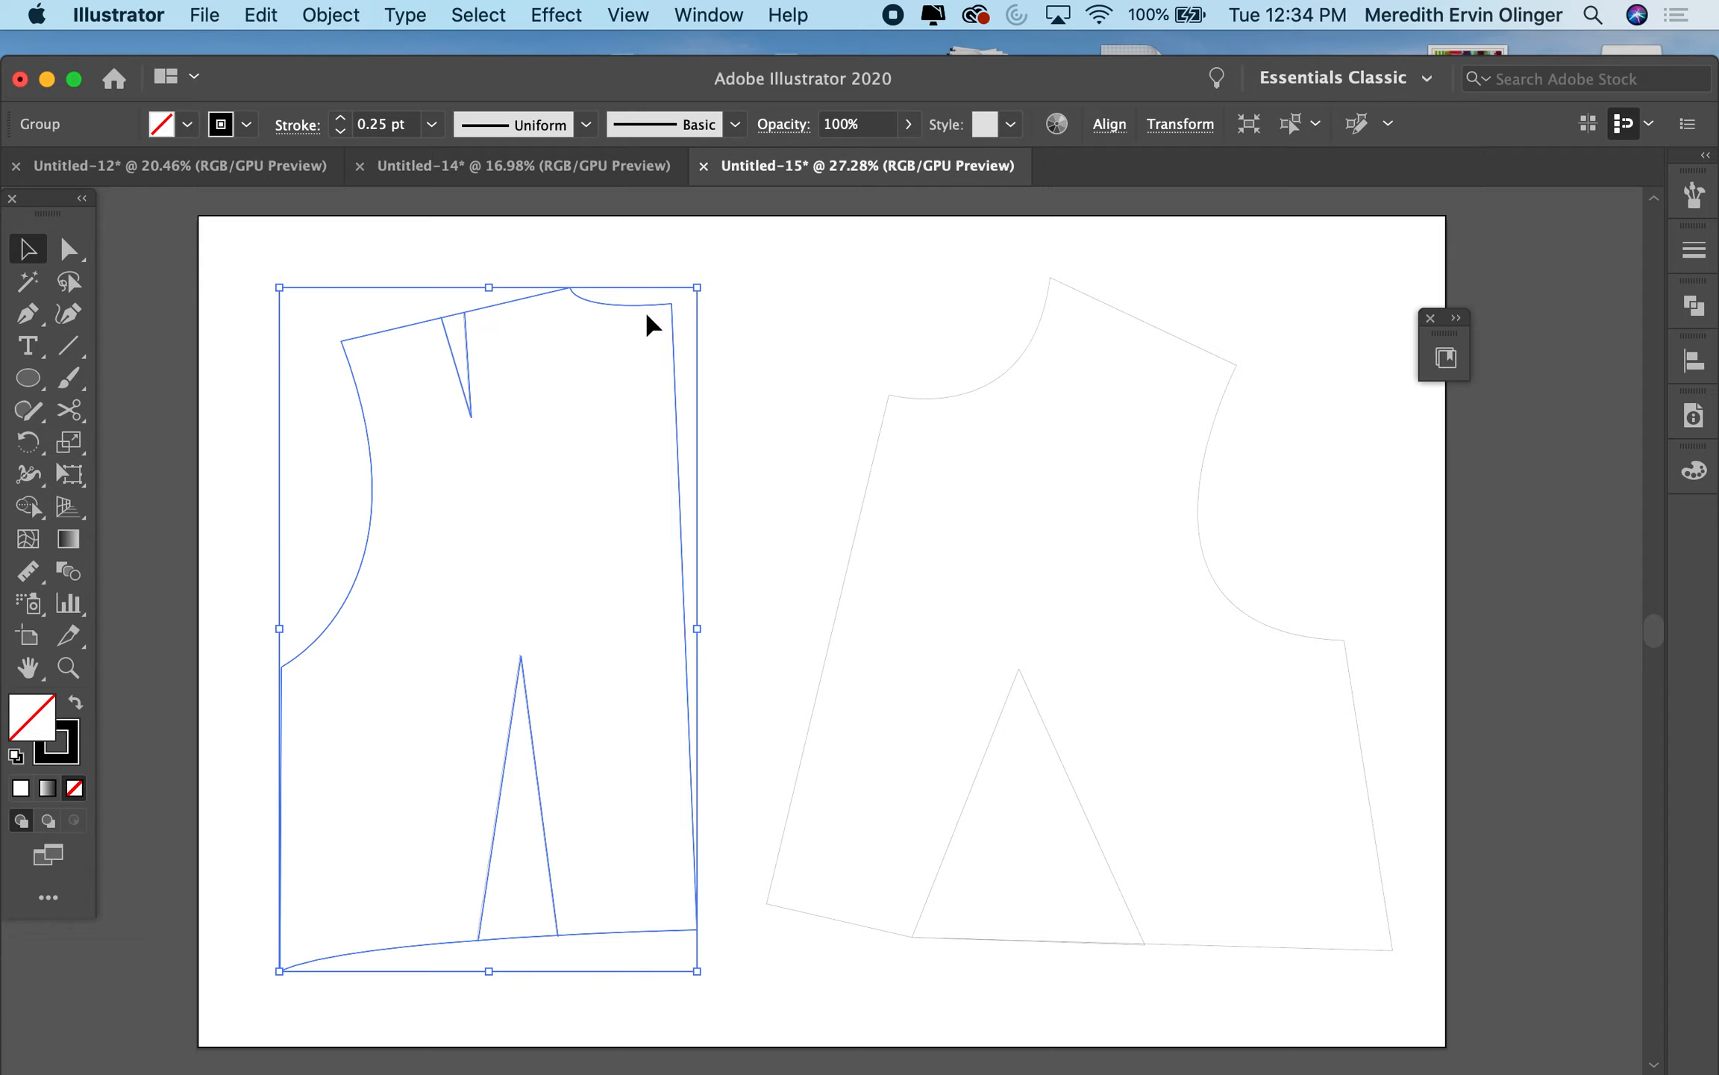
click(802, 395)
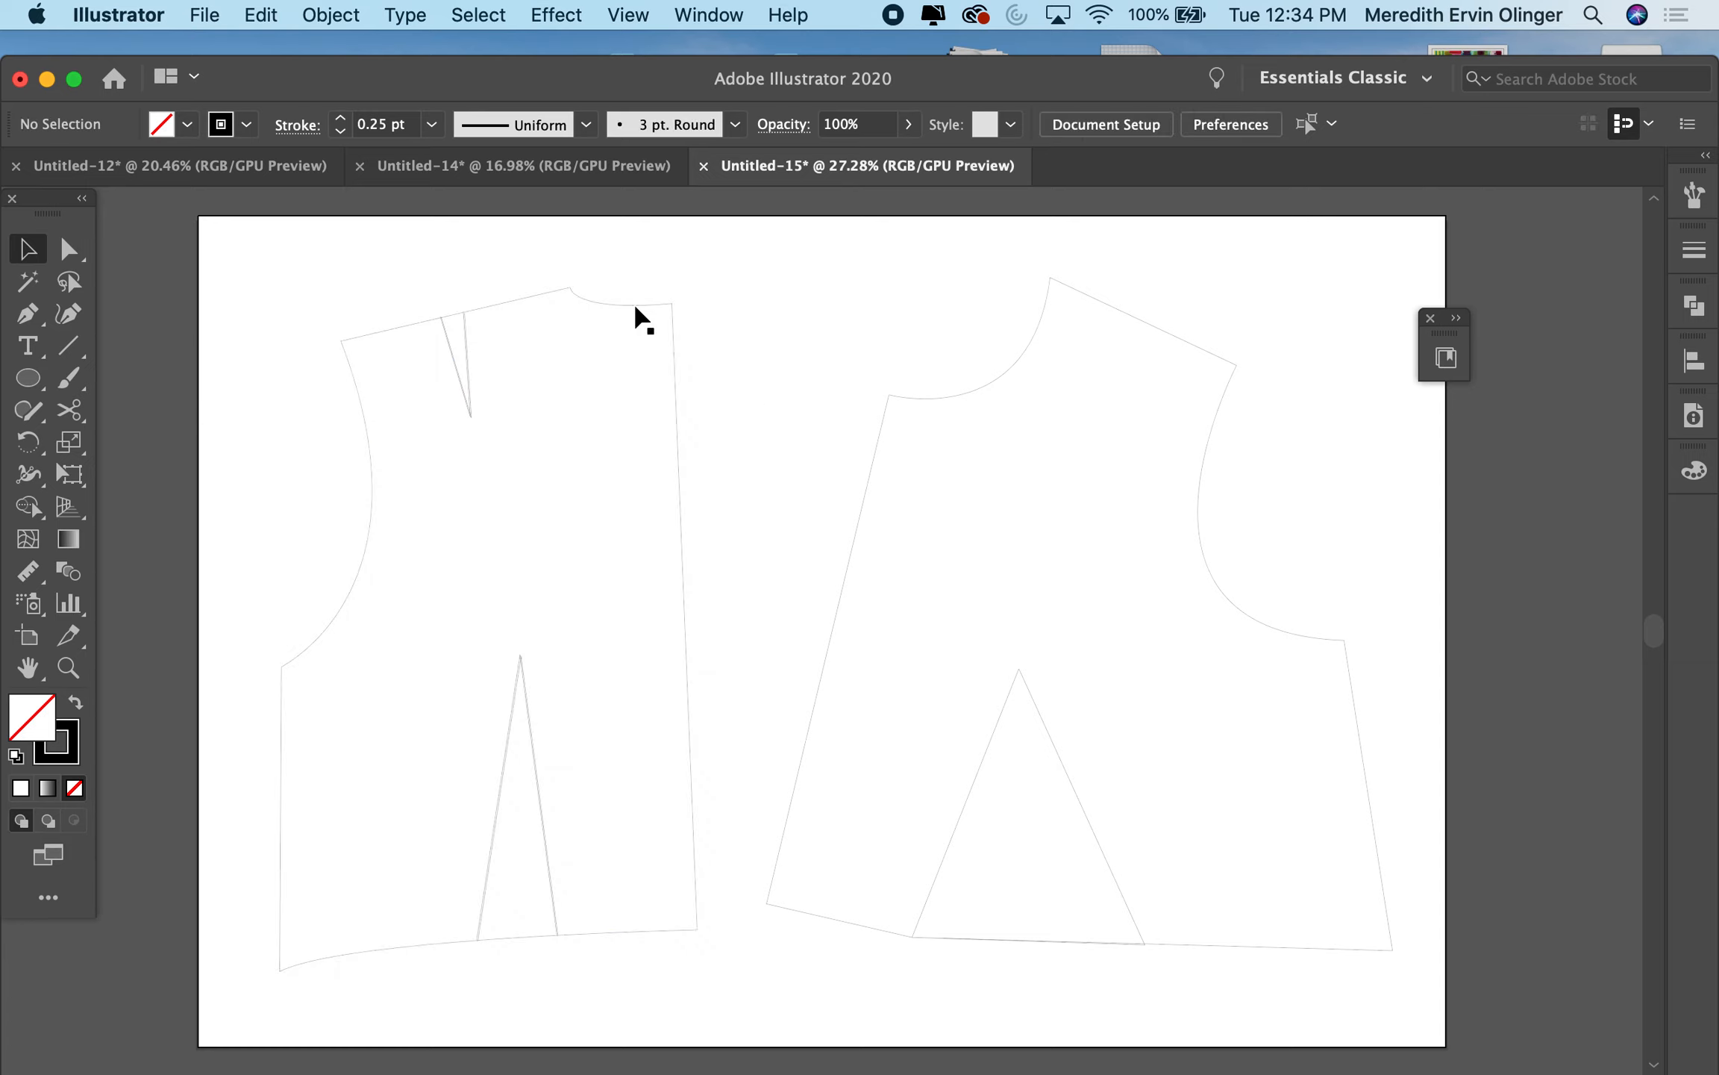
Step: Move the back bodice group very slightly and nudge it left, right and down in small increments
click(636, 305)
mouse_move(657, 308)
mouse_down()
mouse_move(890, 334)
mouse_move(560, 342)
mouse_move(733, 365)
mouse_move(650, 317)
mouse_up()
key(Left)
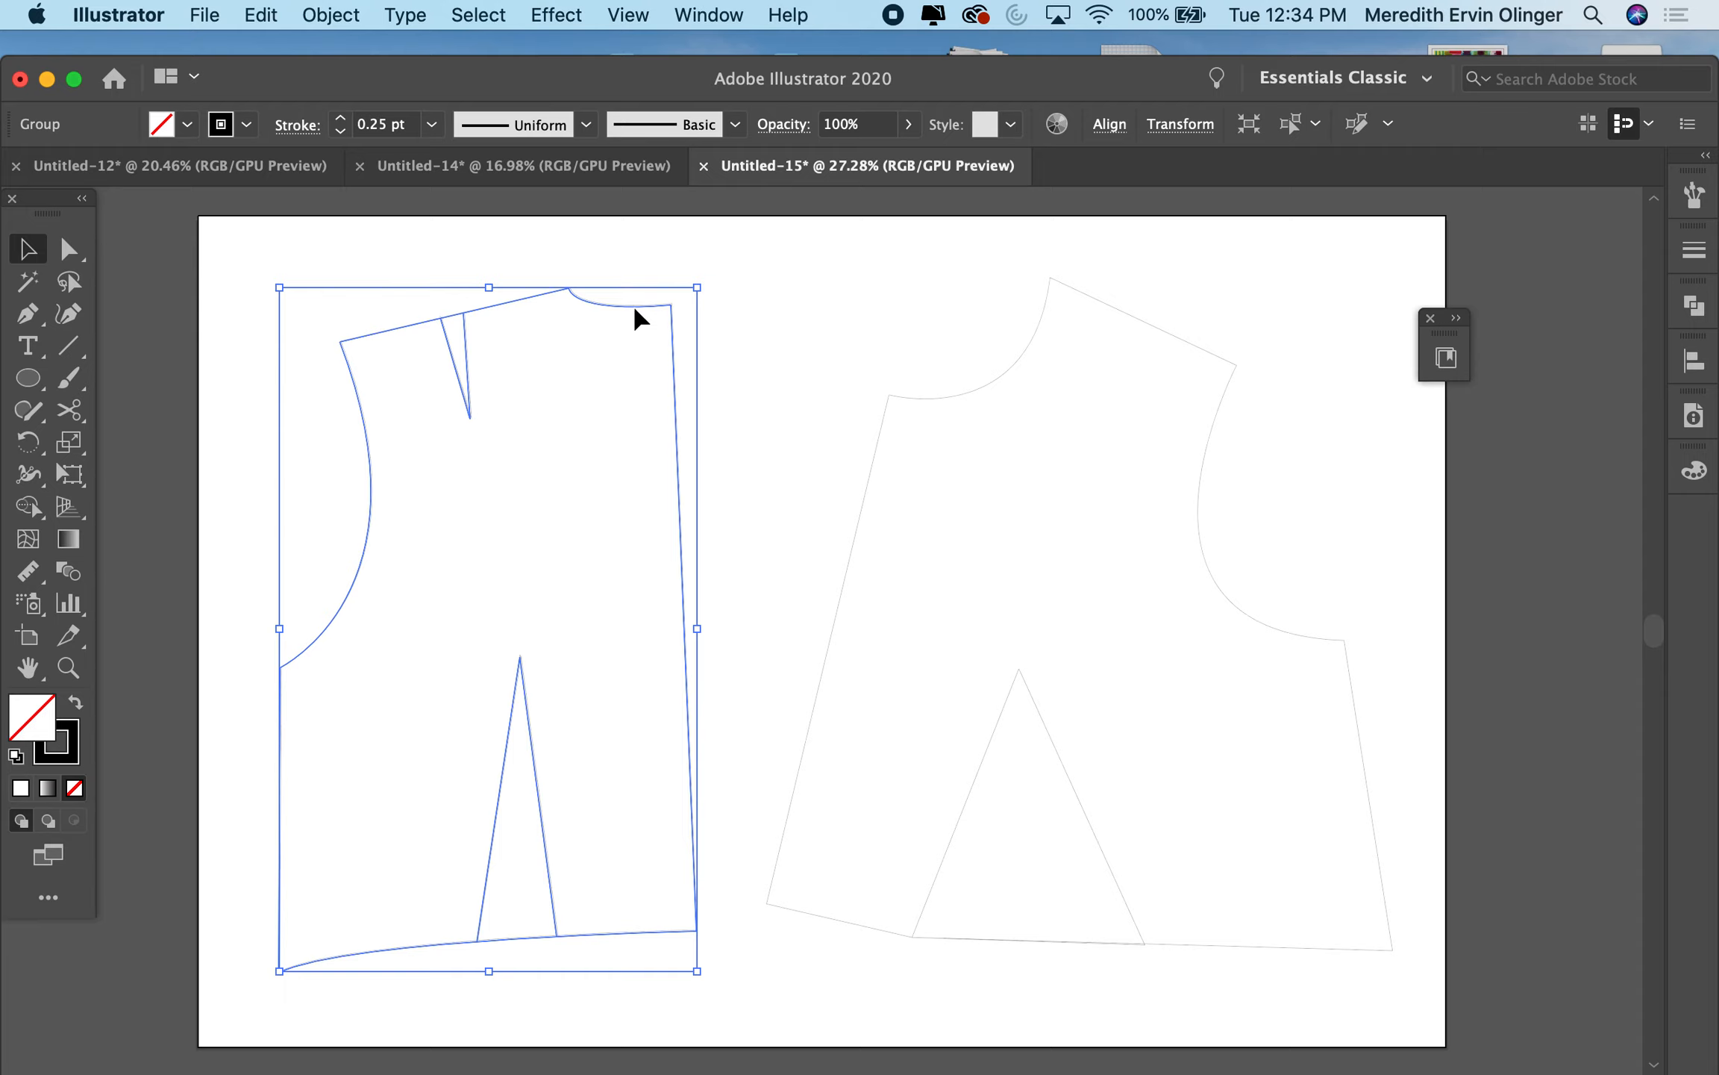
key(Right)
key(Left)
key(Down)
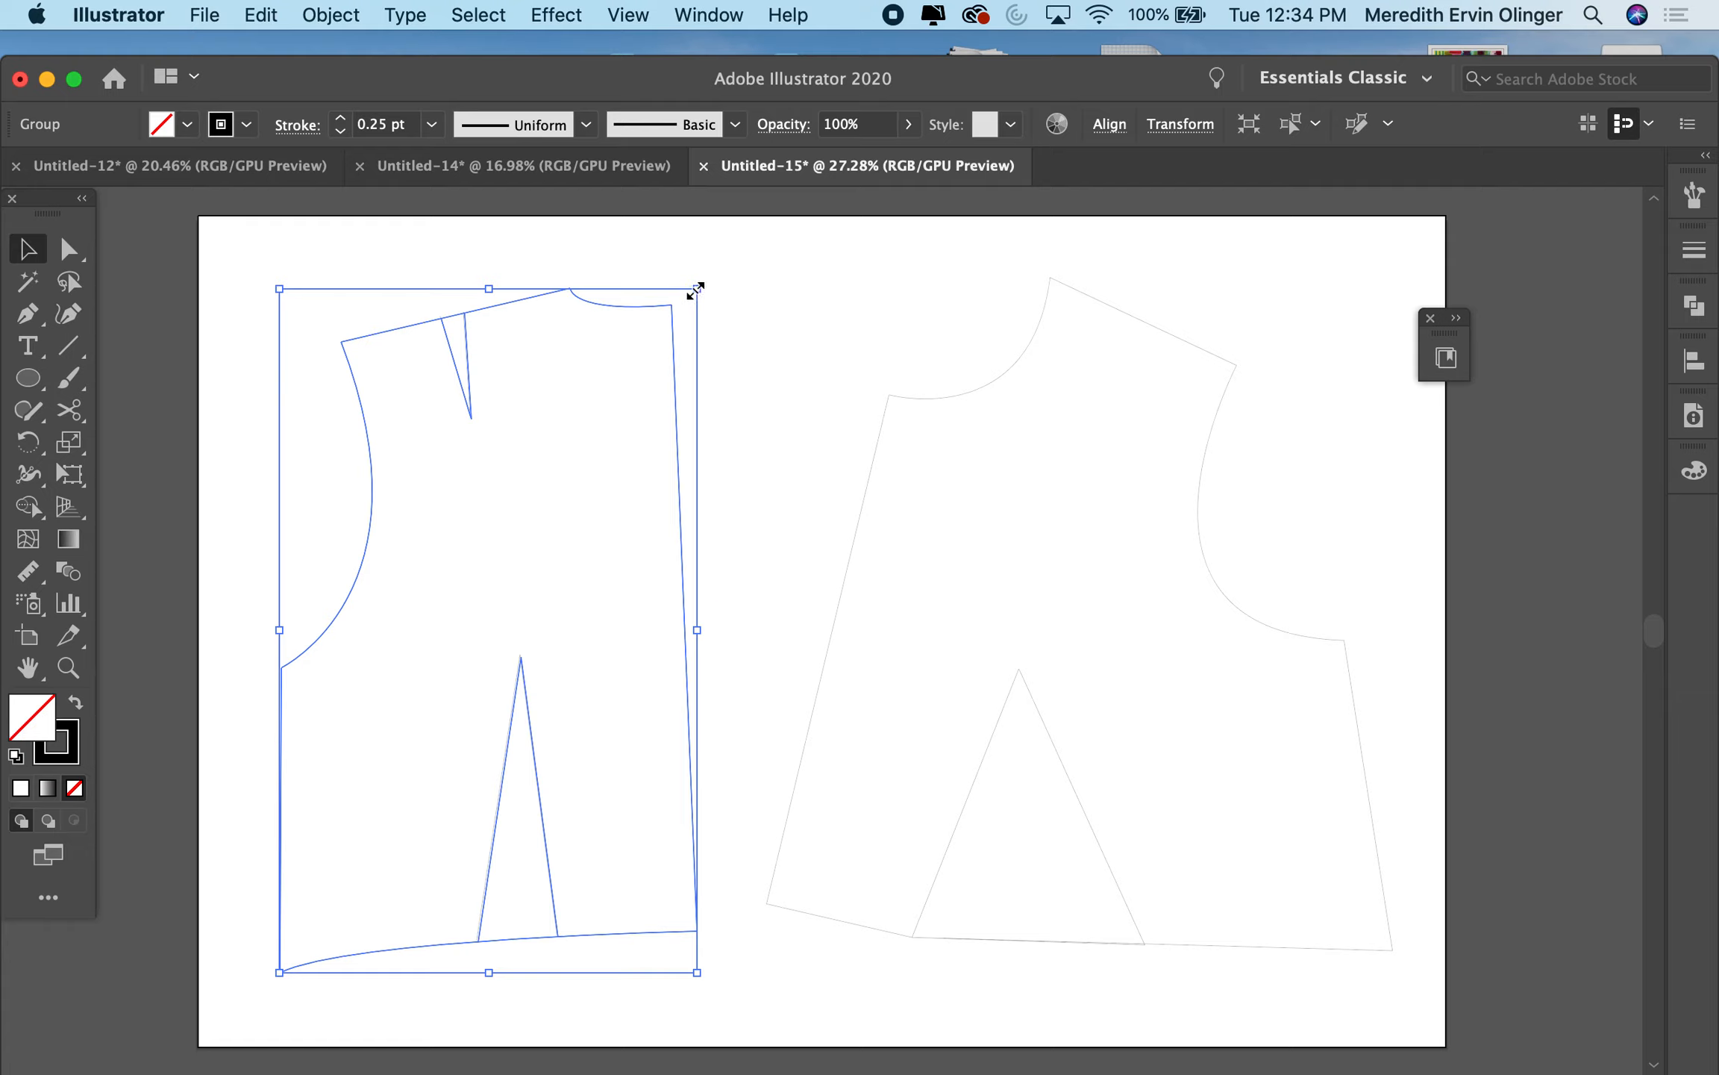
Step: Try scaling the back bodice group down toward its lower side-seam corner, and undo the resize
drag(695, 290, 551, 489)
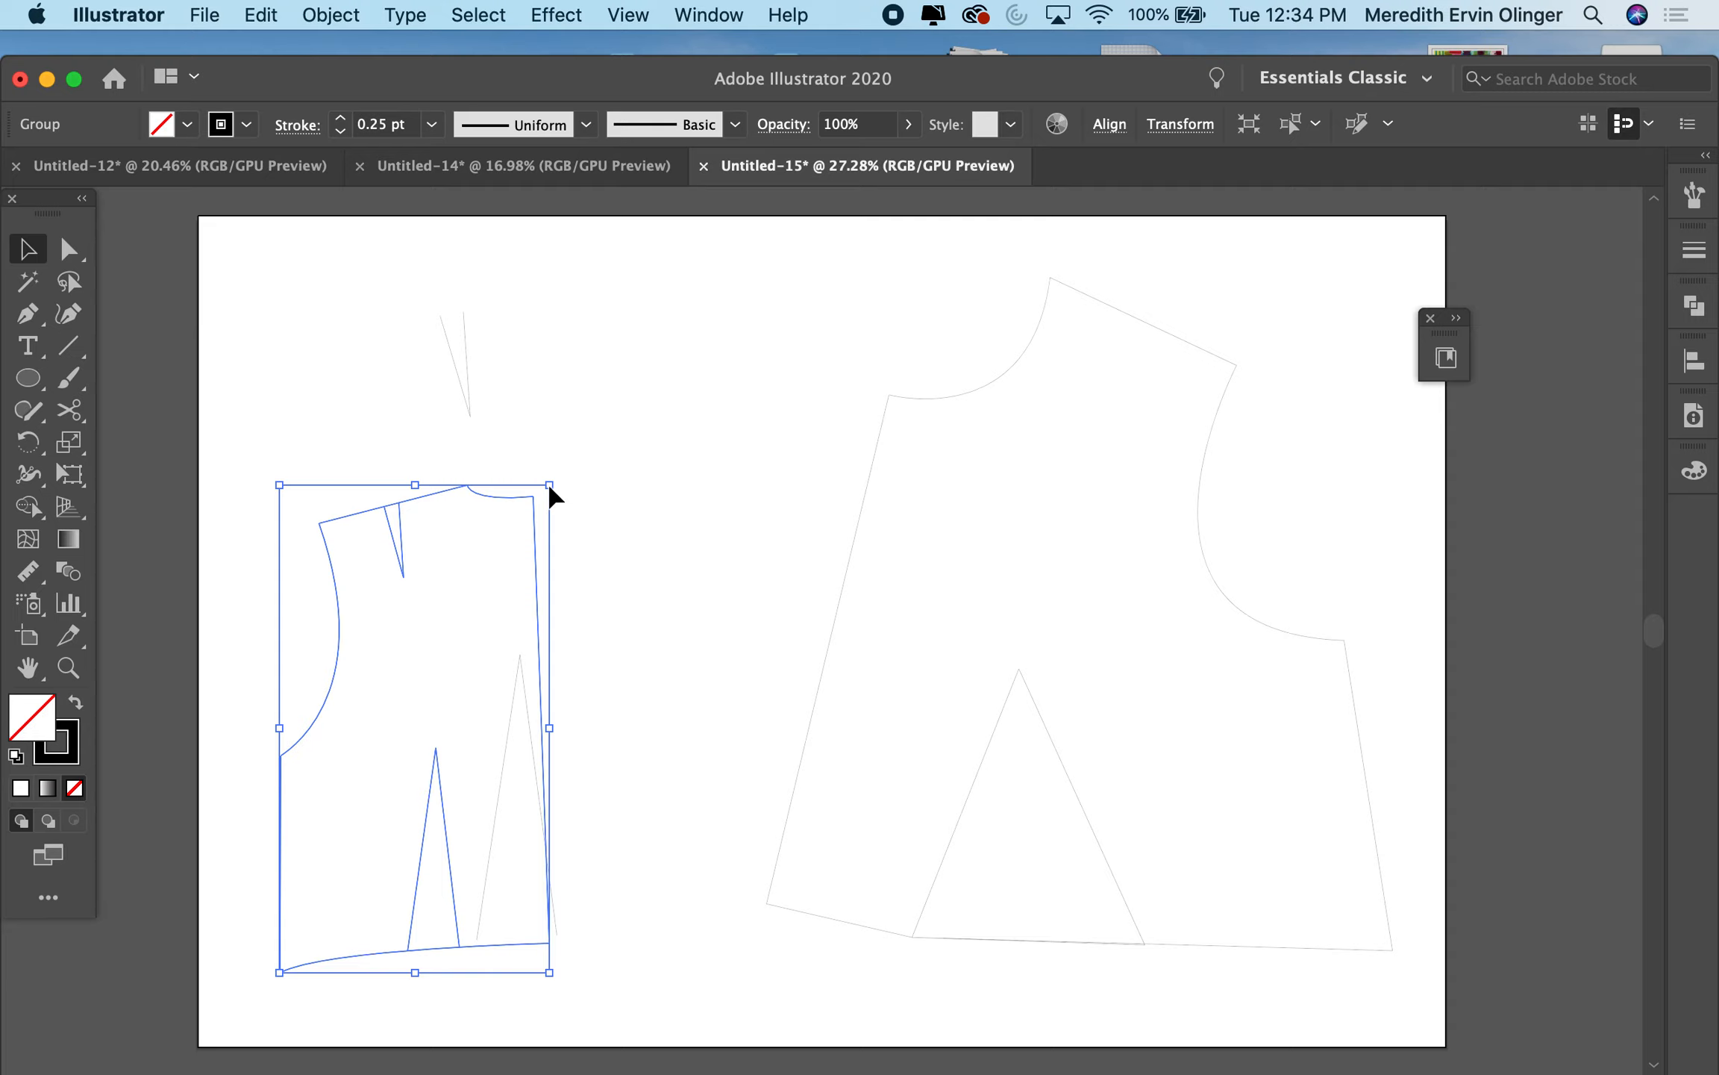
drag(550, 487, 549, 485)
key(super+z)
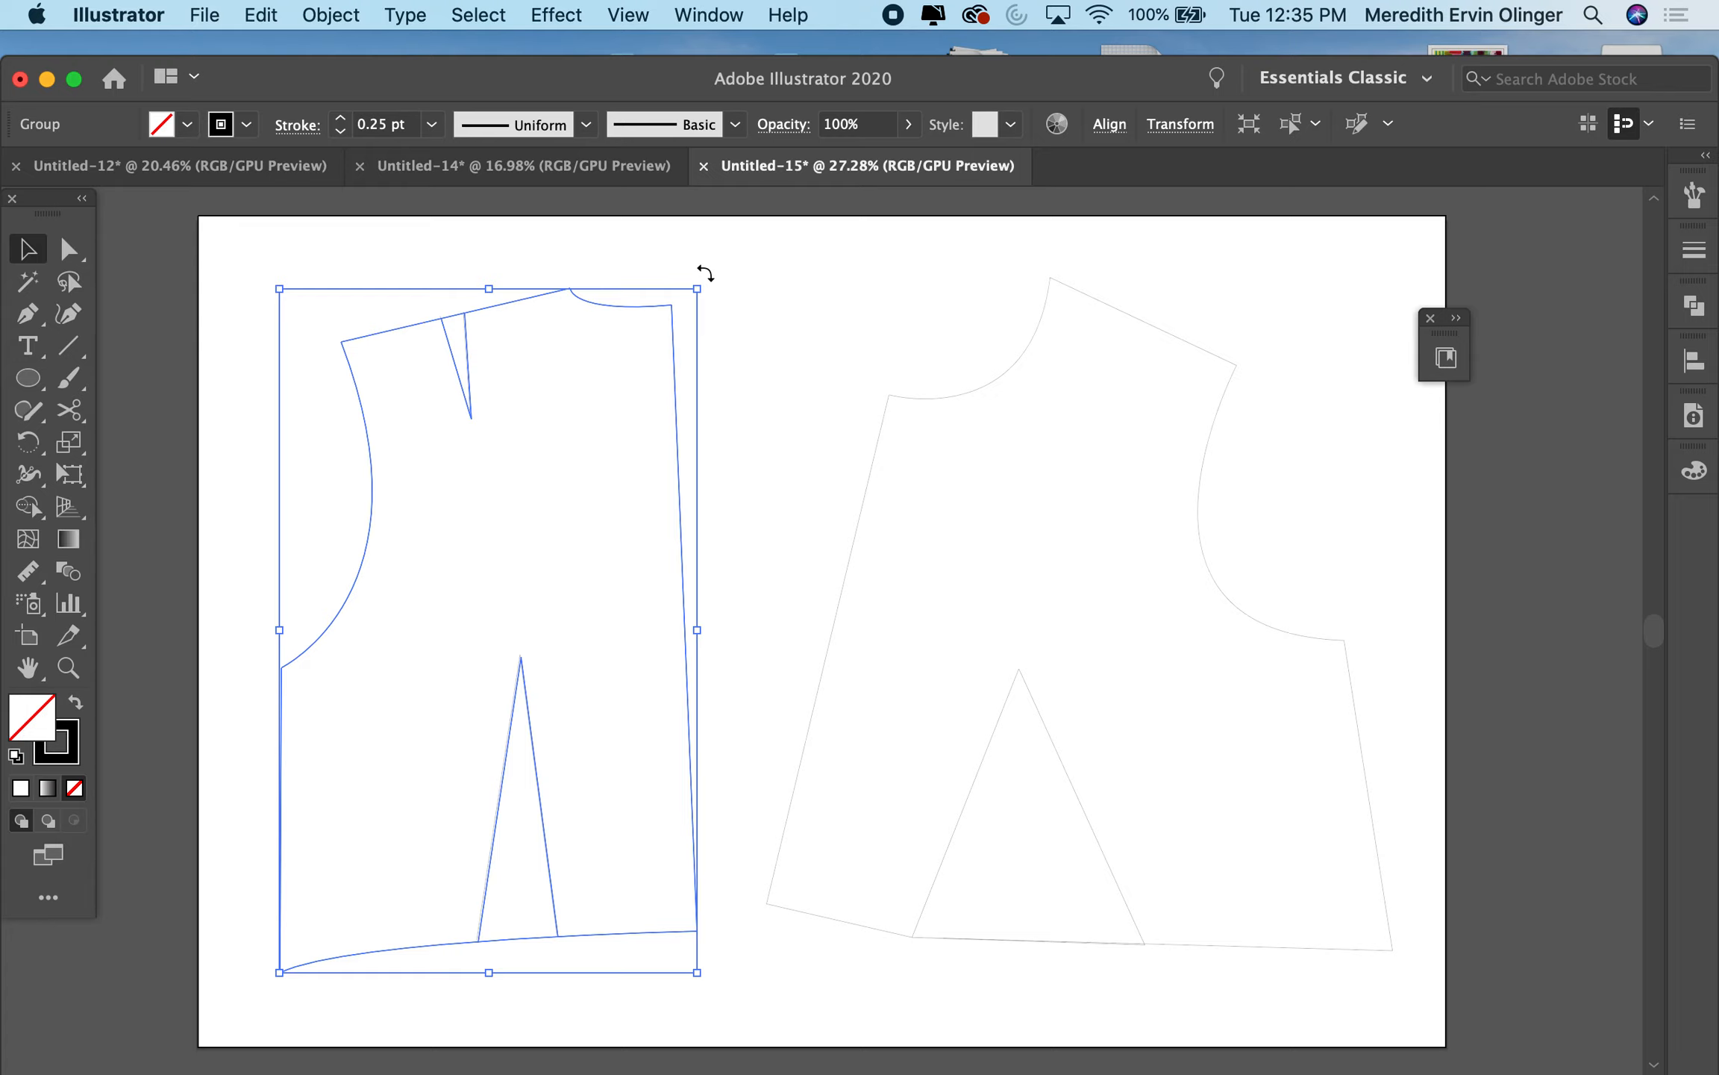
Step: Rotate the back bodice group clockwise, shift it toward the front bodice, and delete the duplicate shoulder and waist darts left behind
drag(705, 273, 754, 387)
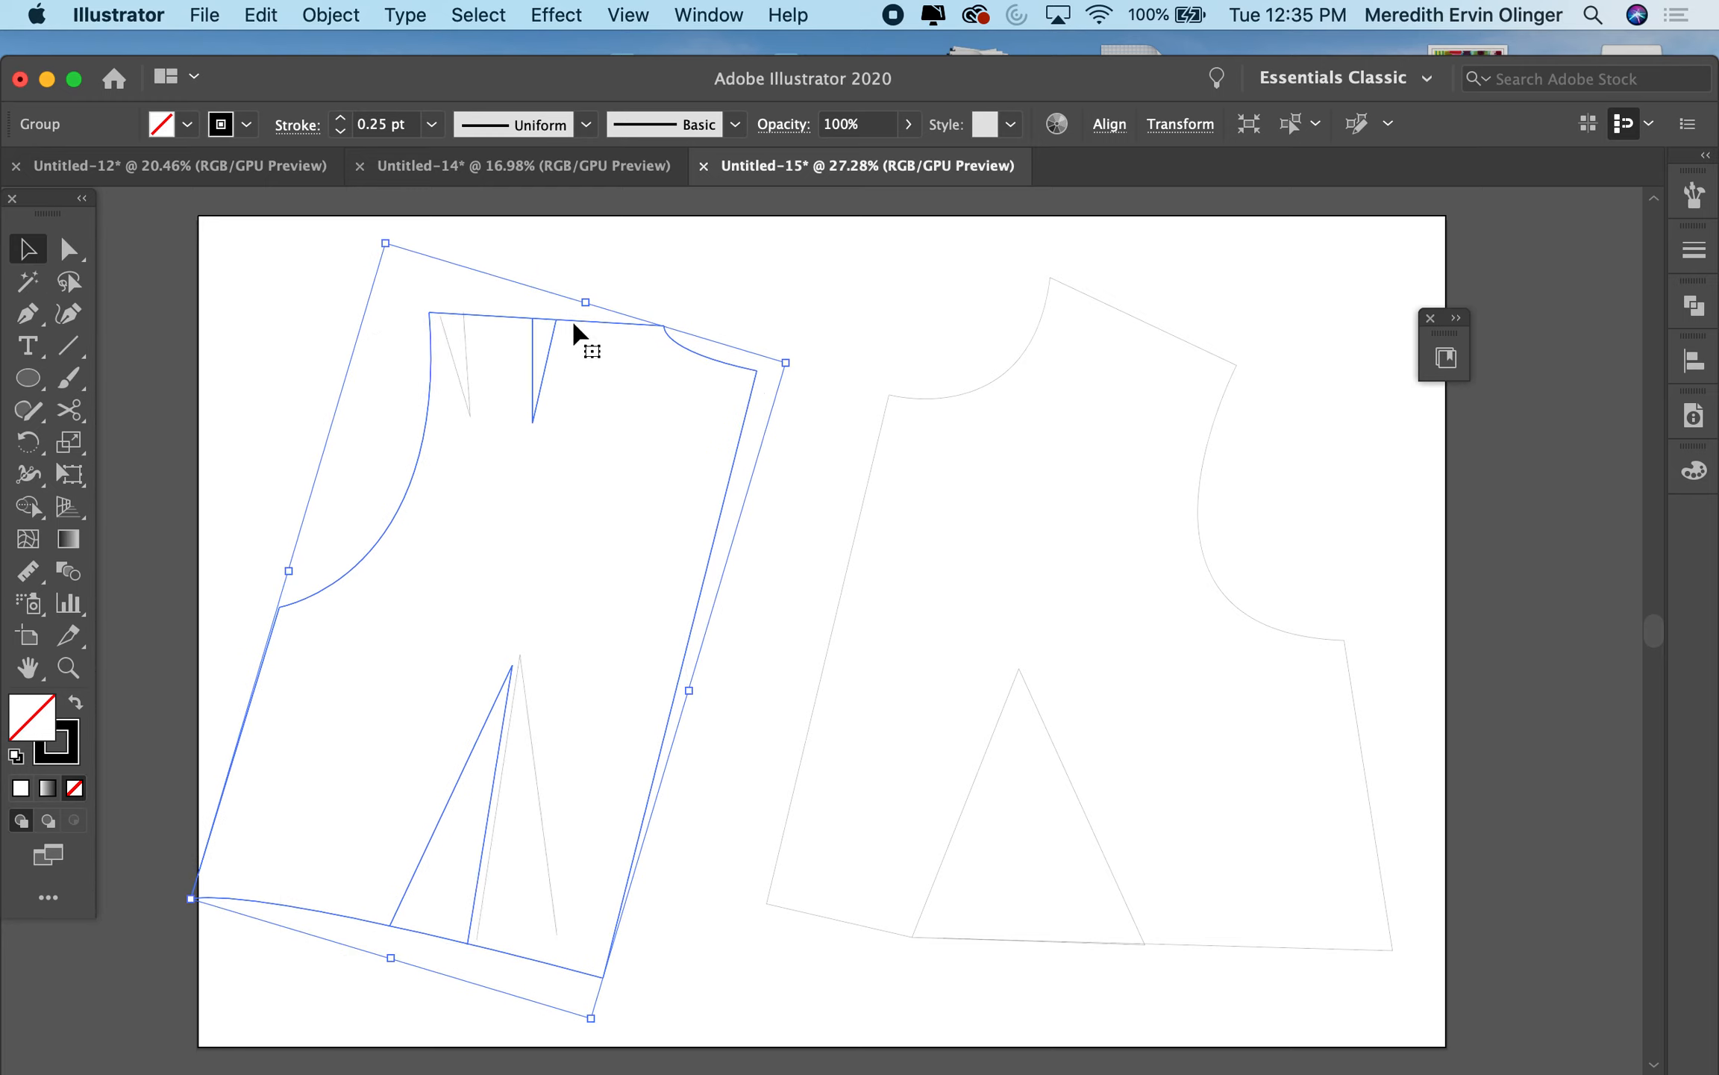
drag(575, 328, 702, 282)
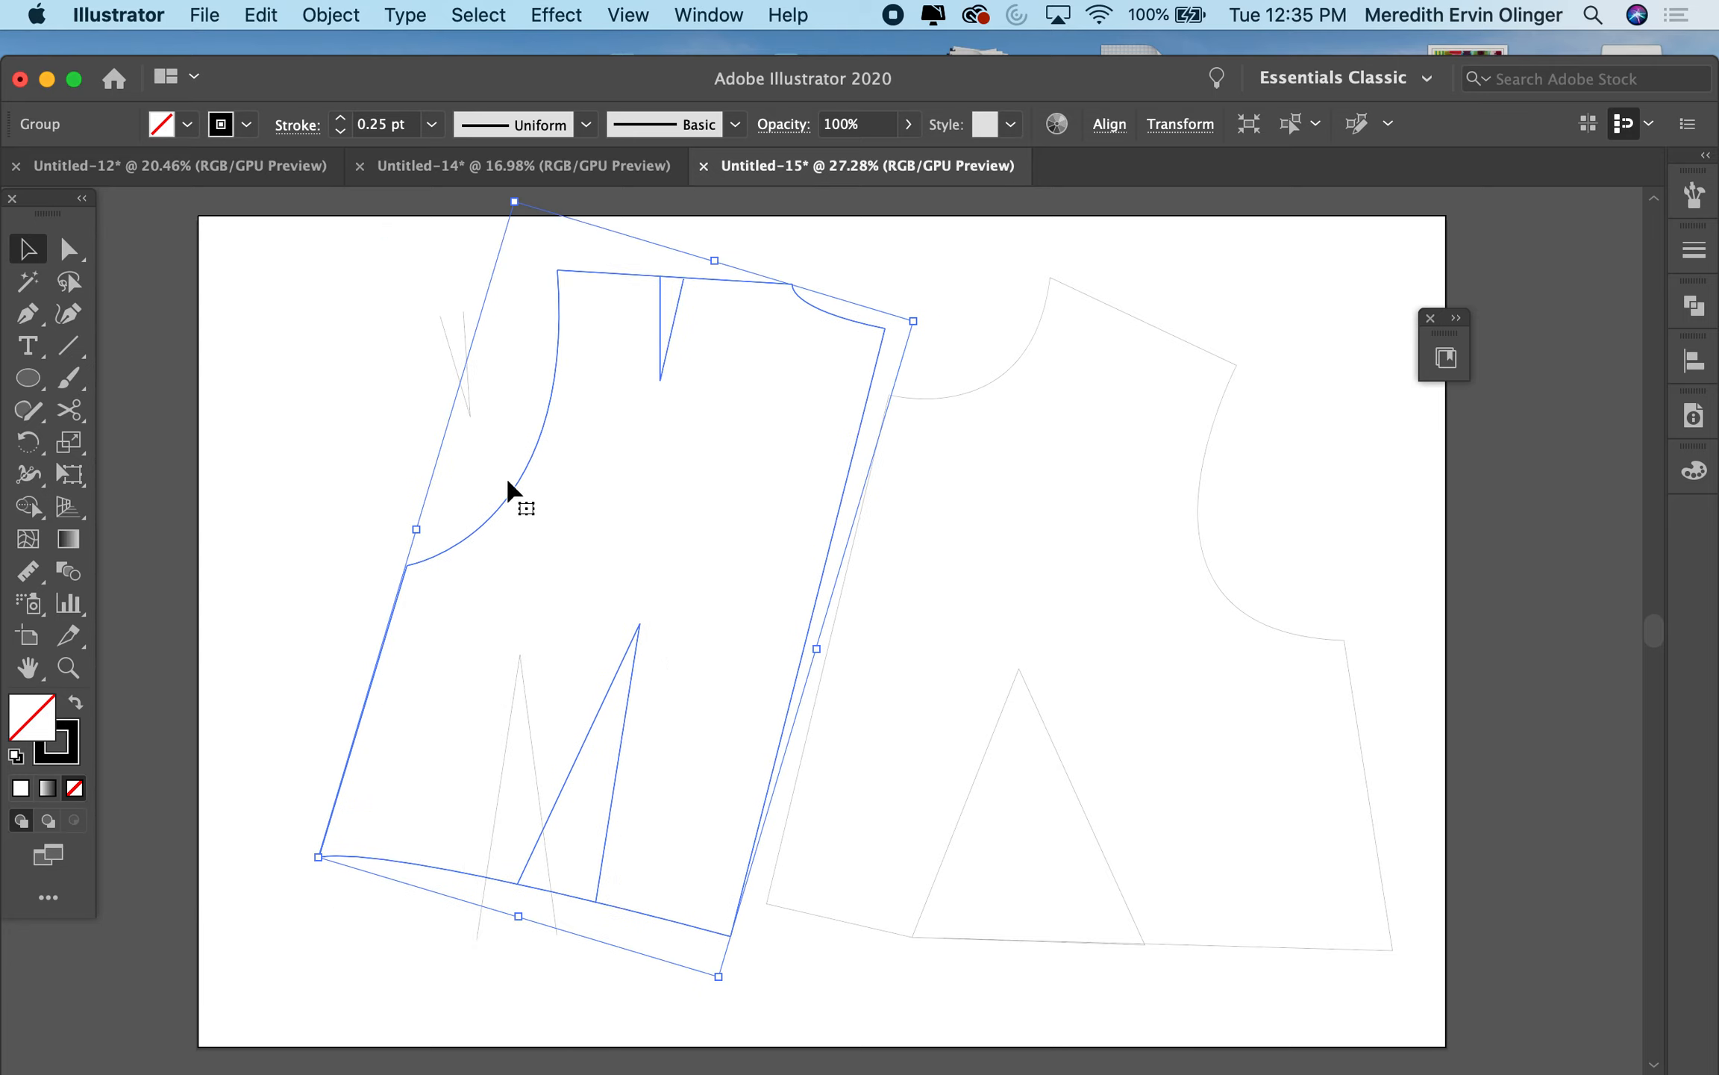
click(470, 415)
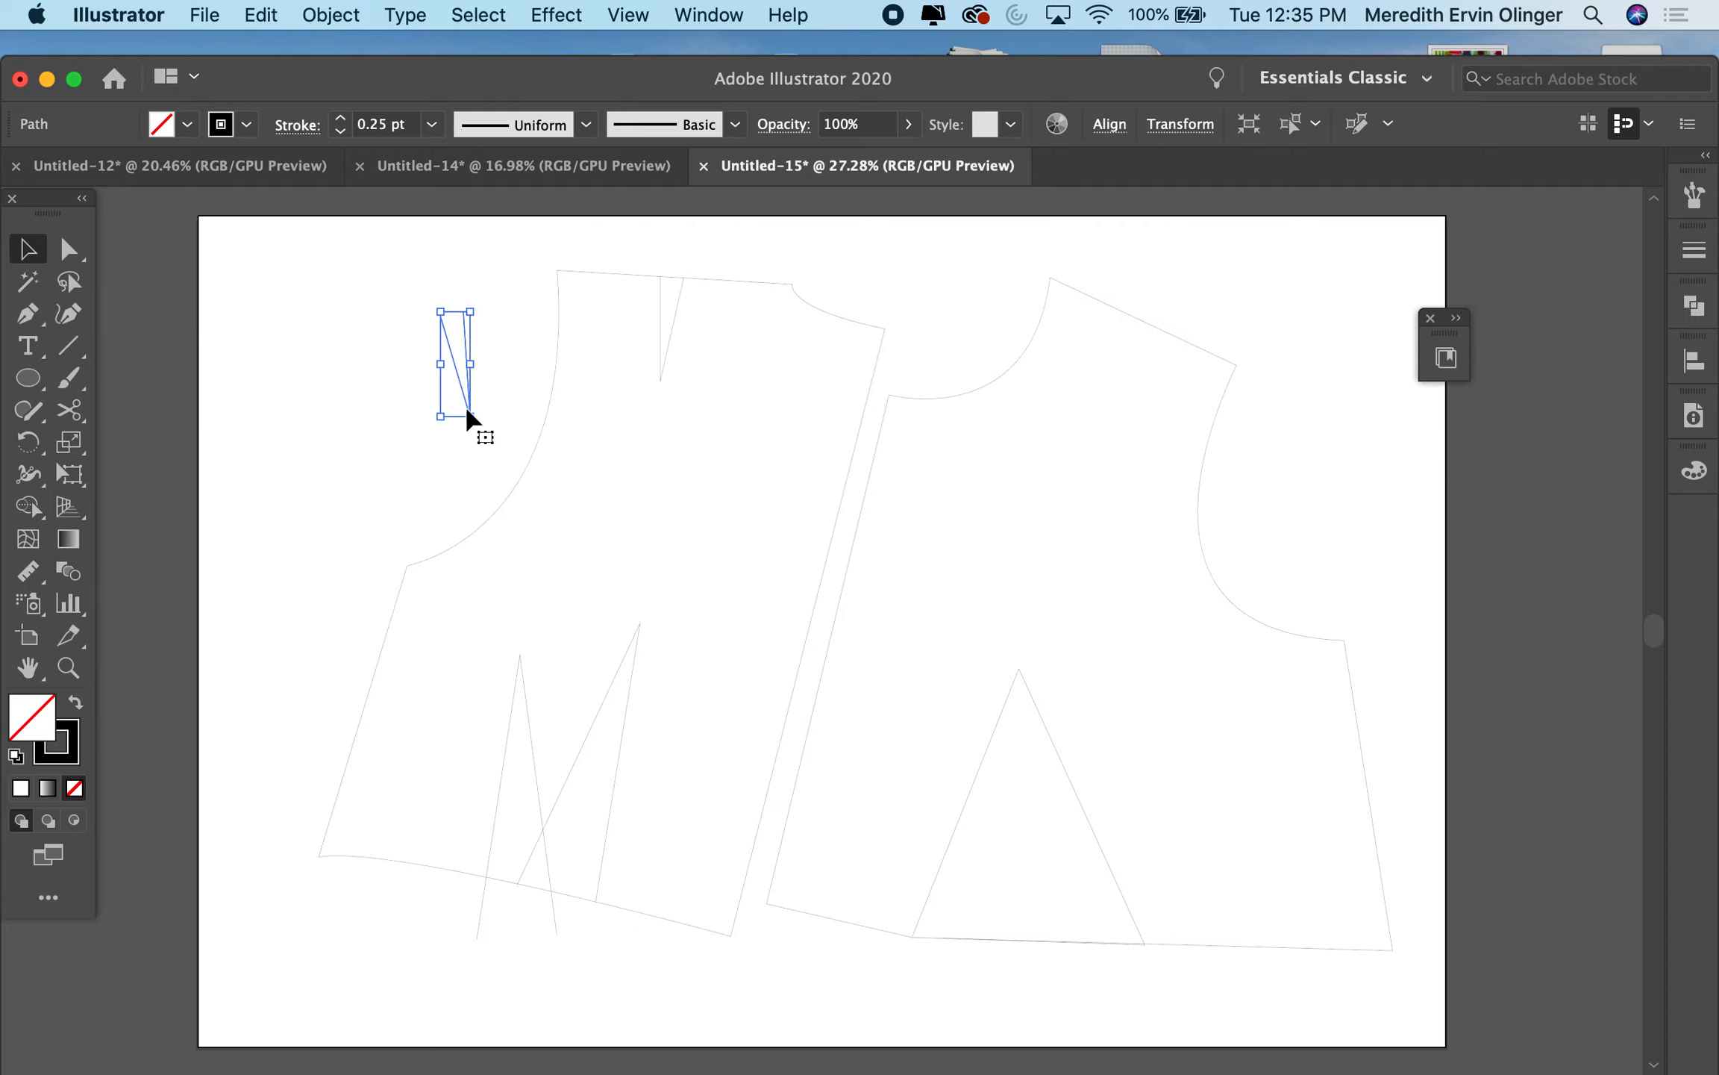
click(430, 513)
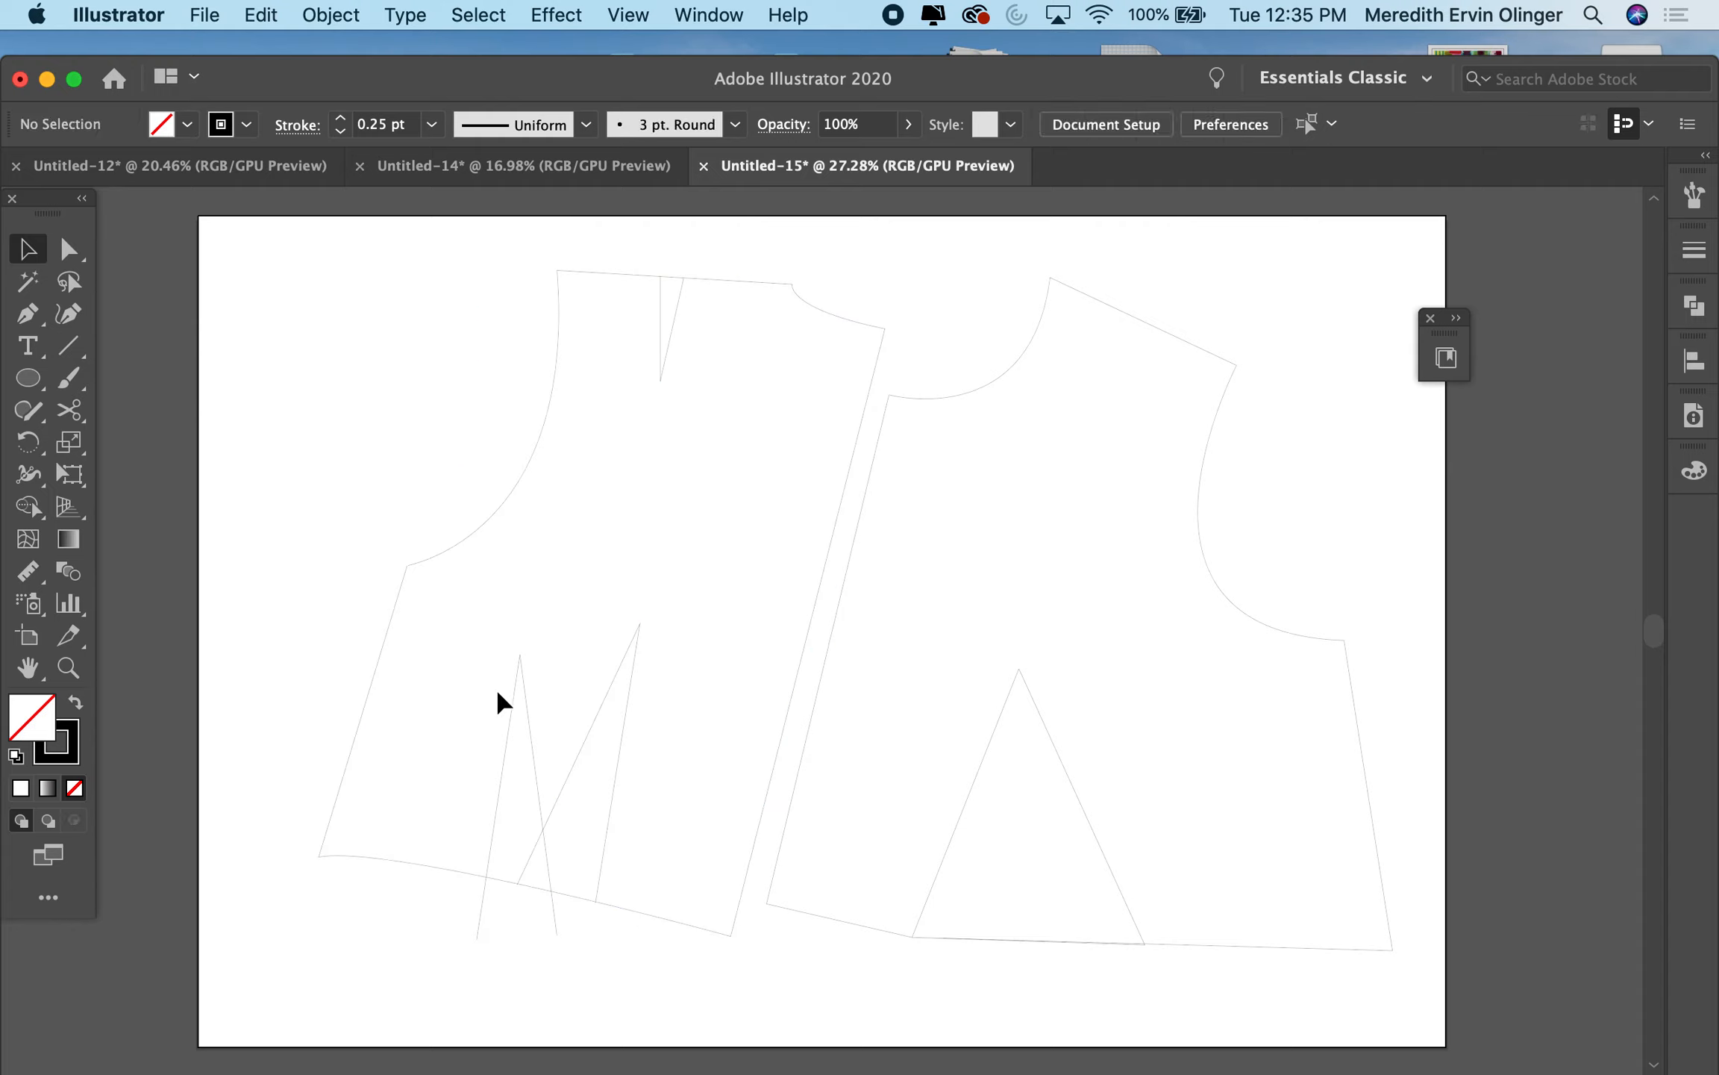
click(525, 690)
key(Delete)
Step: Rotate the back bodice group upside down and back around to nearly upright
click(847, 327)
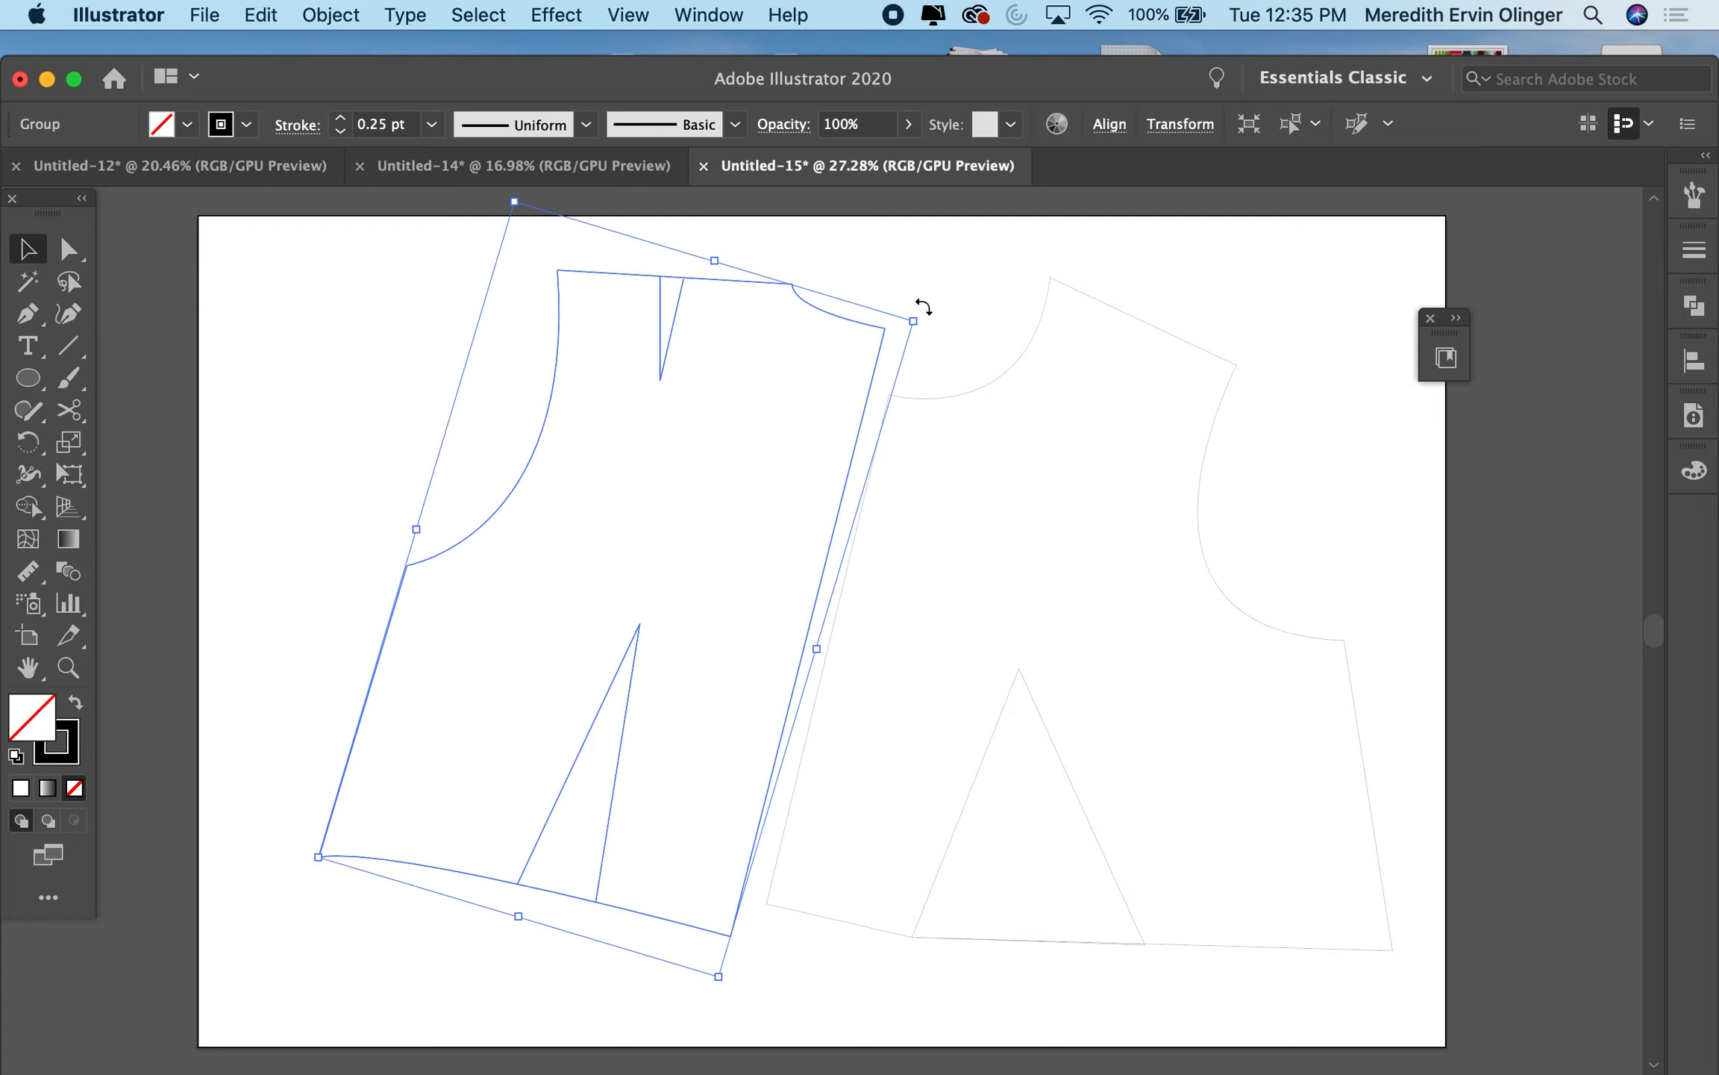
drag(925, 306, 368, 970)
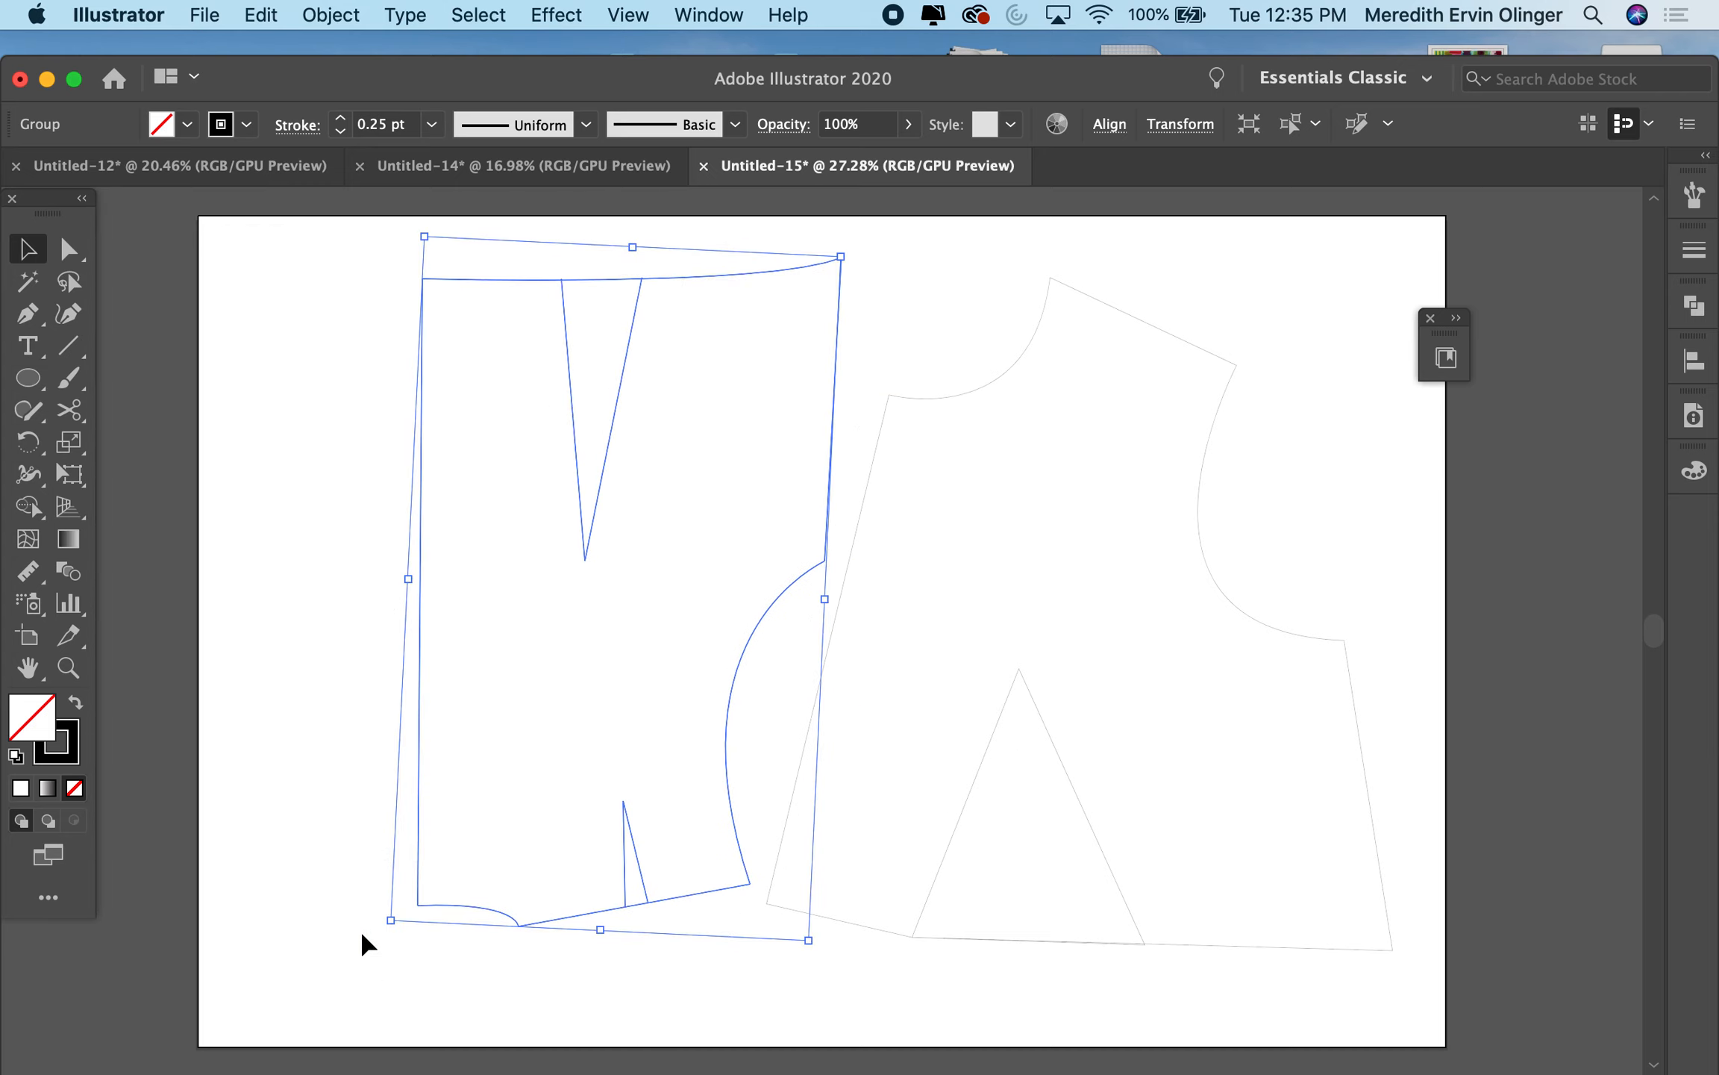
drag(375, 931, 836, 464)
scroll(940, 569, down, 5)
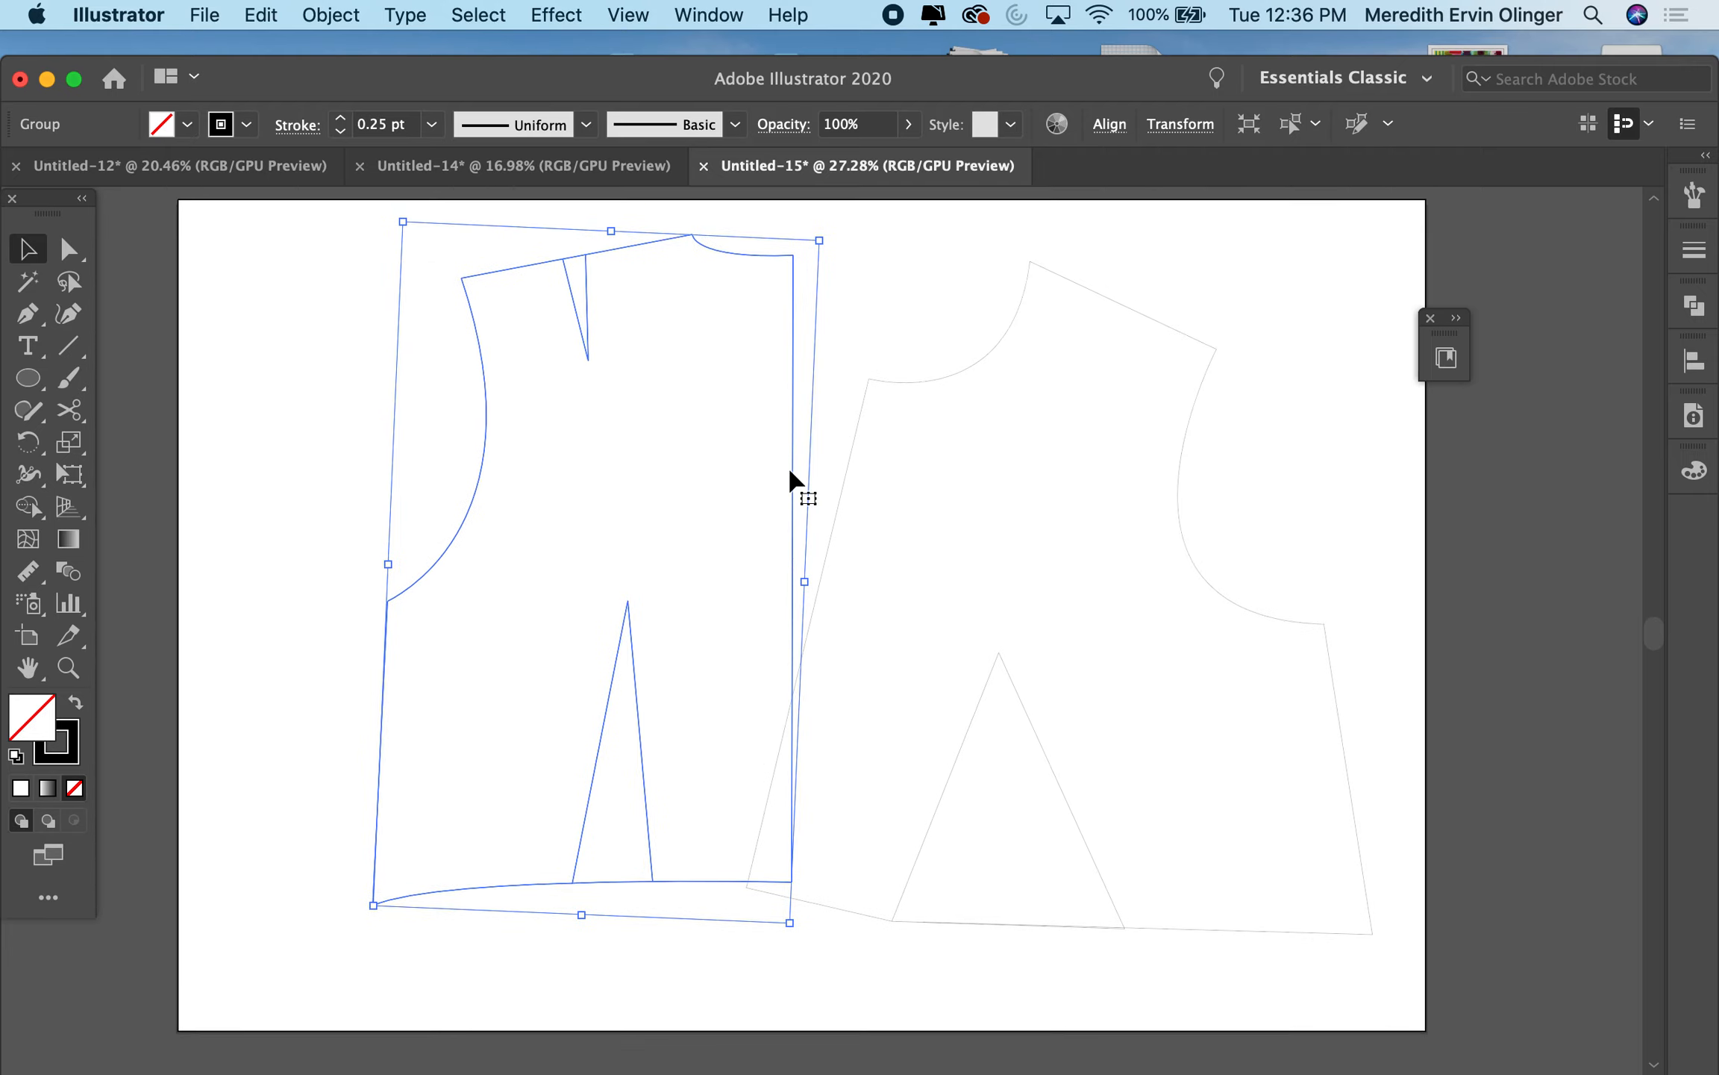
Step: Move the back bodice group clear of the front bodice and rotate it slightly counterclockwise to straighten it
click(747, 503)
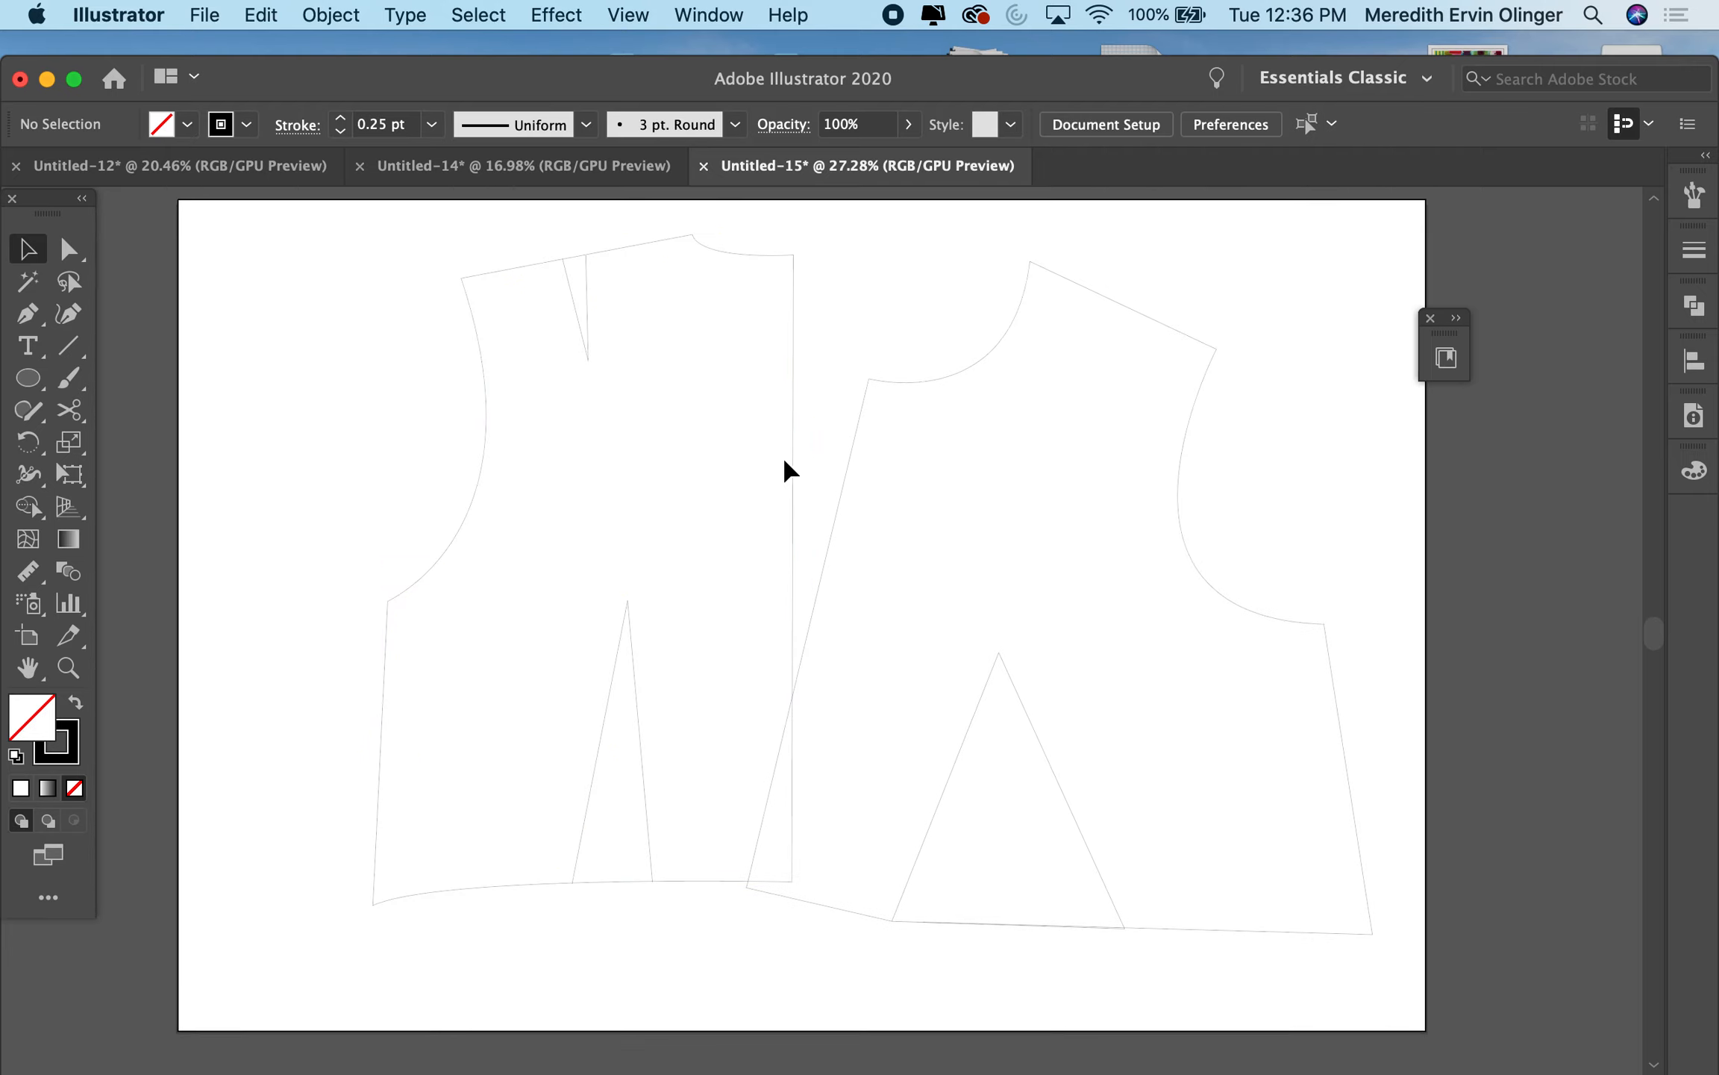
drag(794, 461, 693, 510)
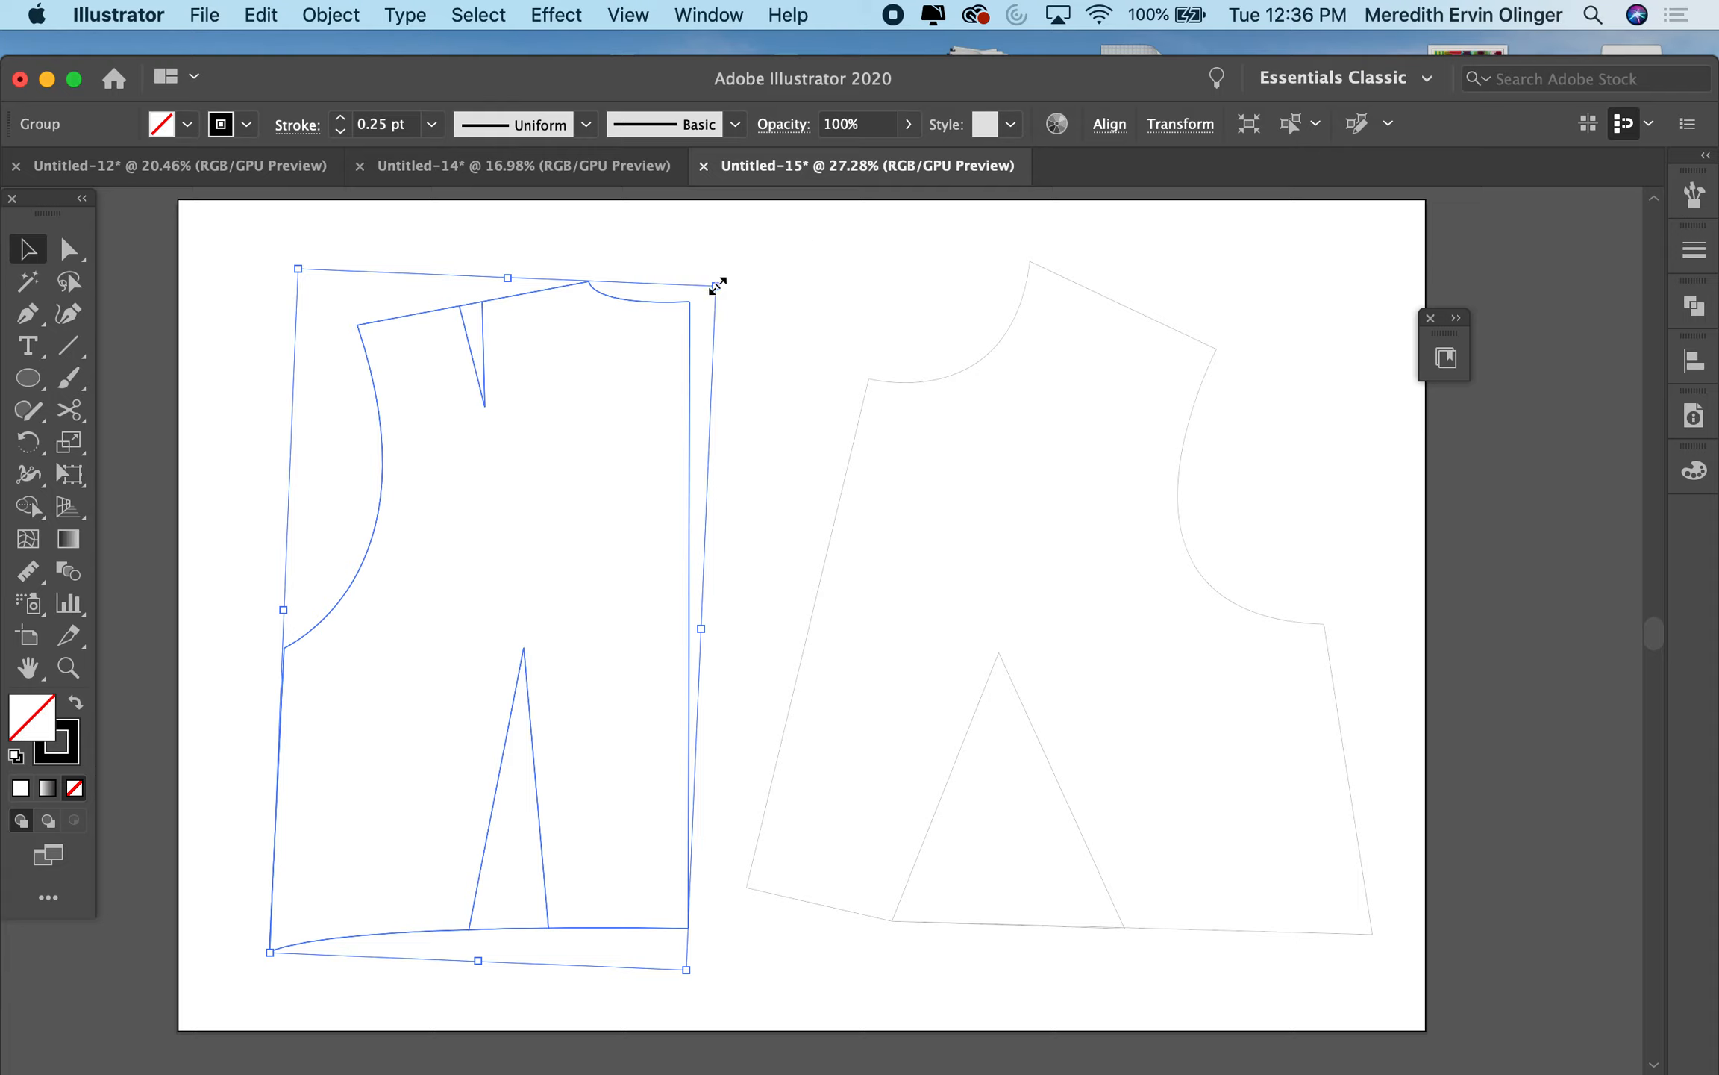
drag(721, 275, 713, 252)
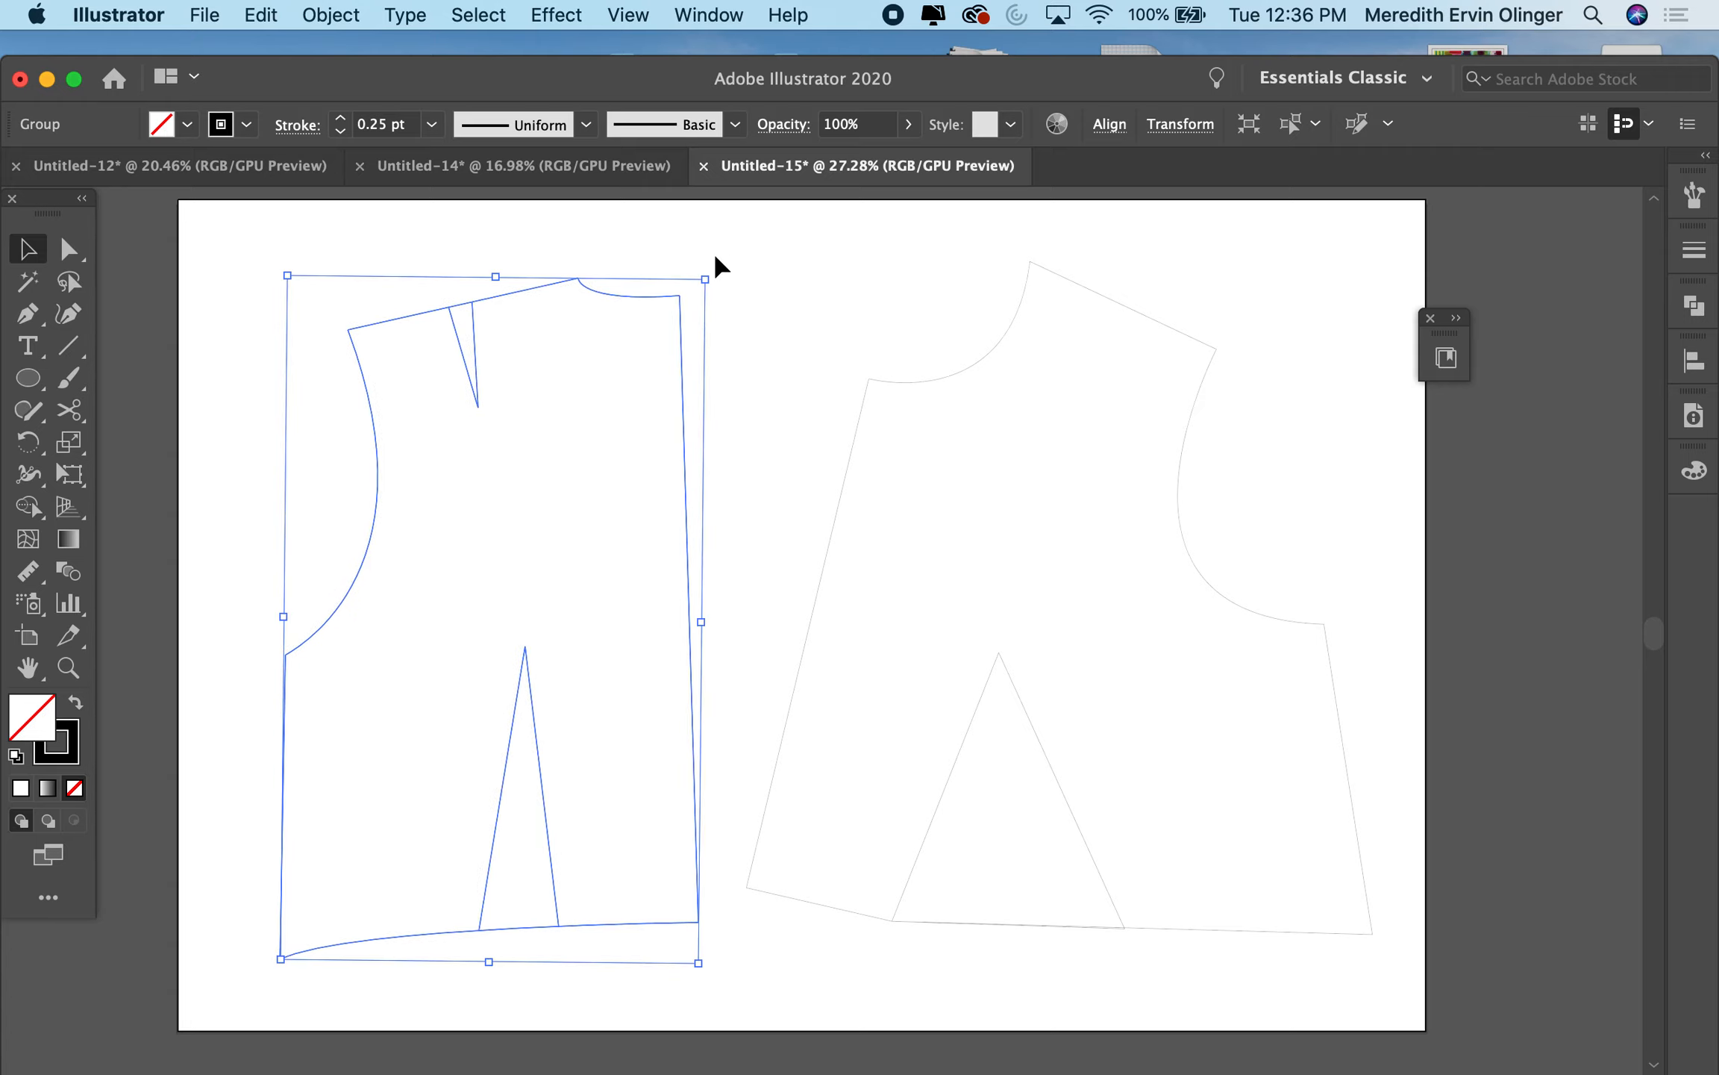
click(788, 484)
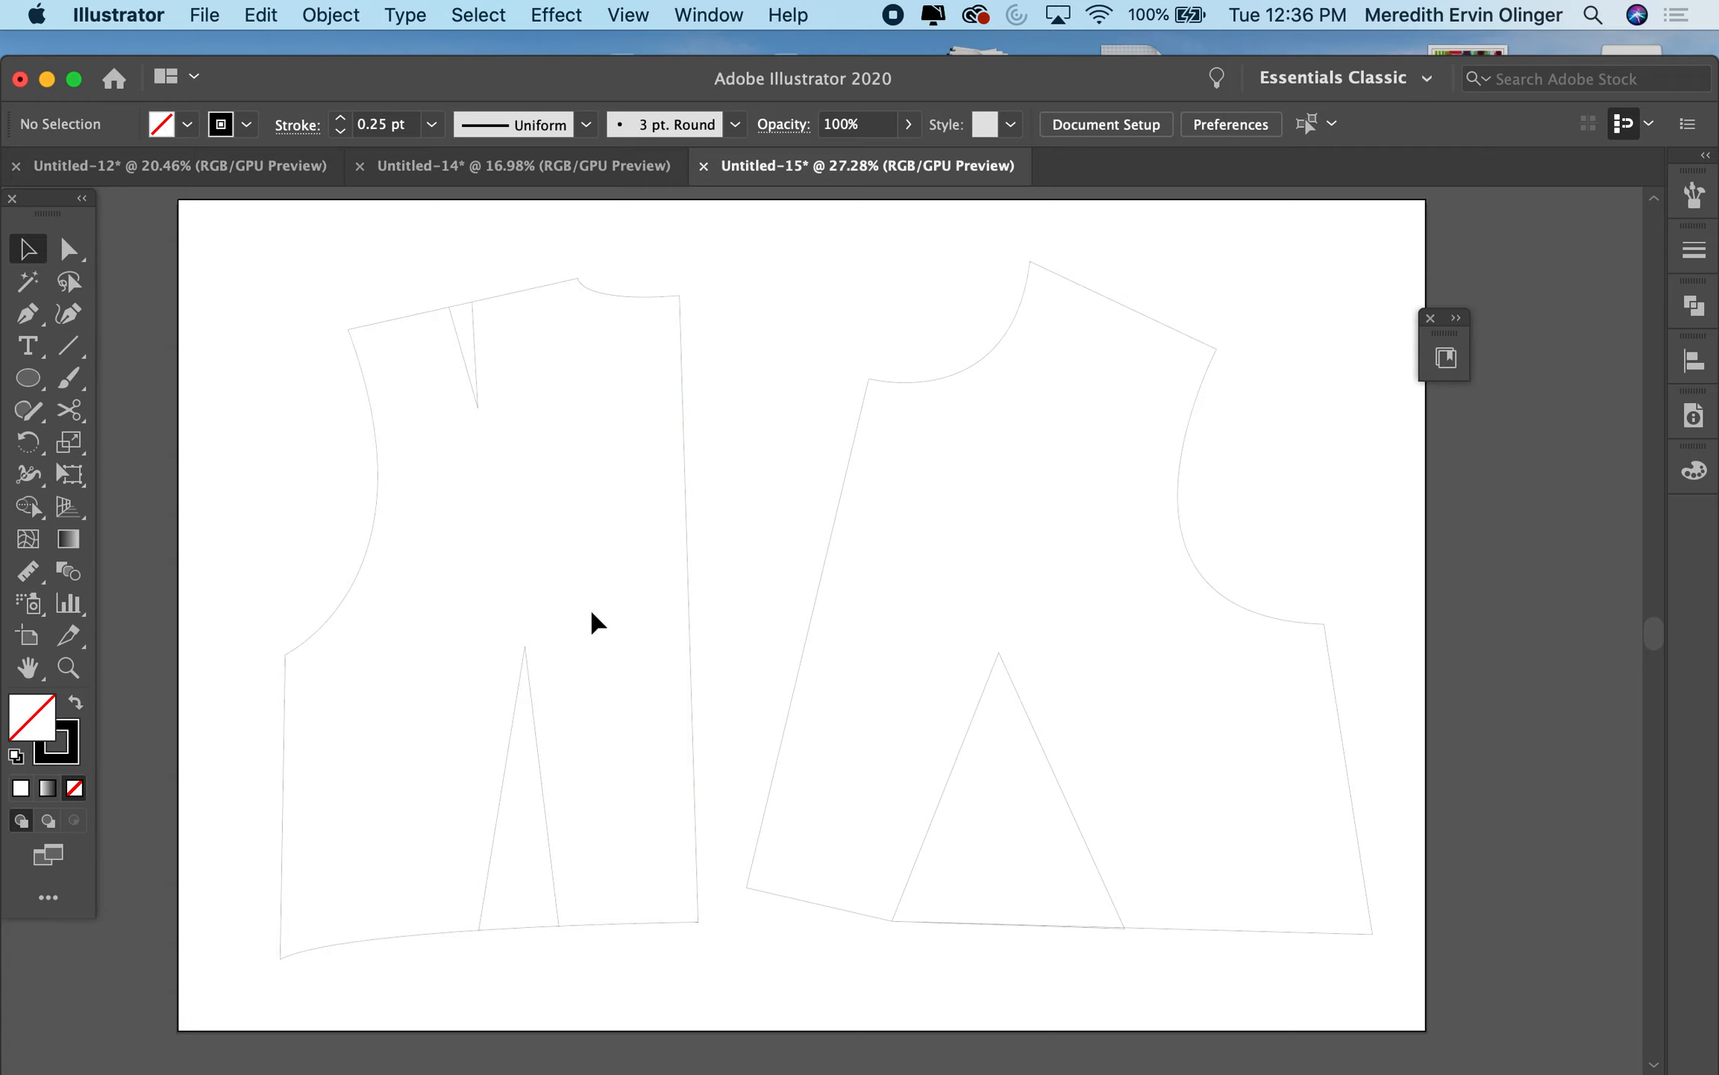
Step: Ungroup the back bodice
click(529, 666)
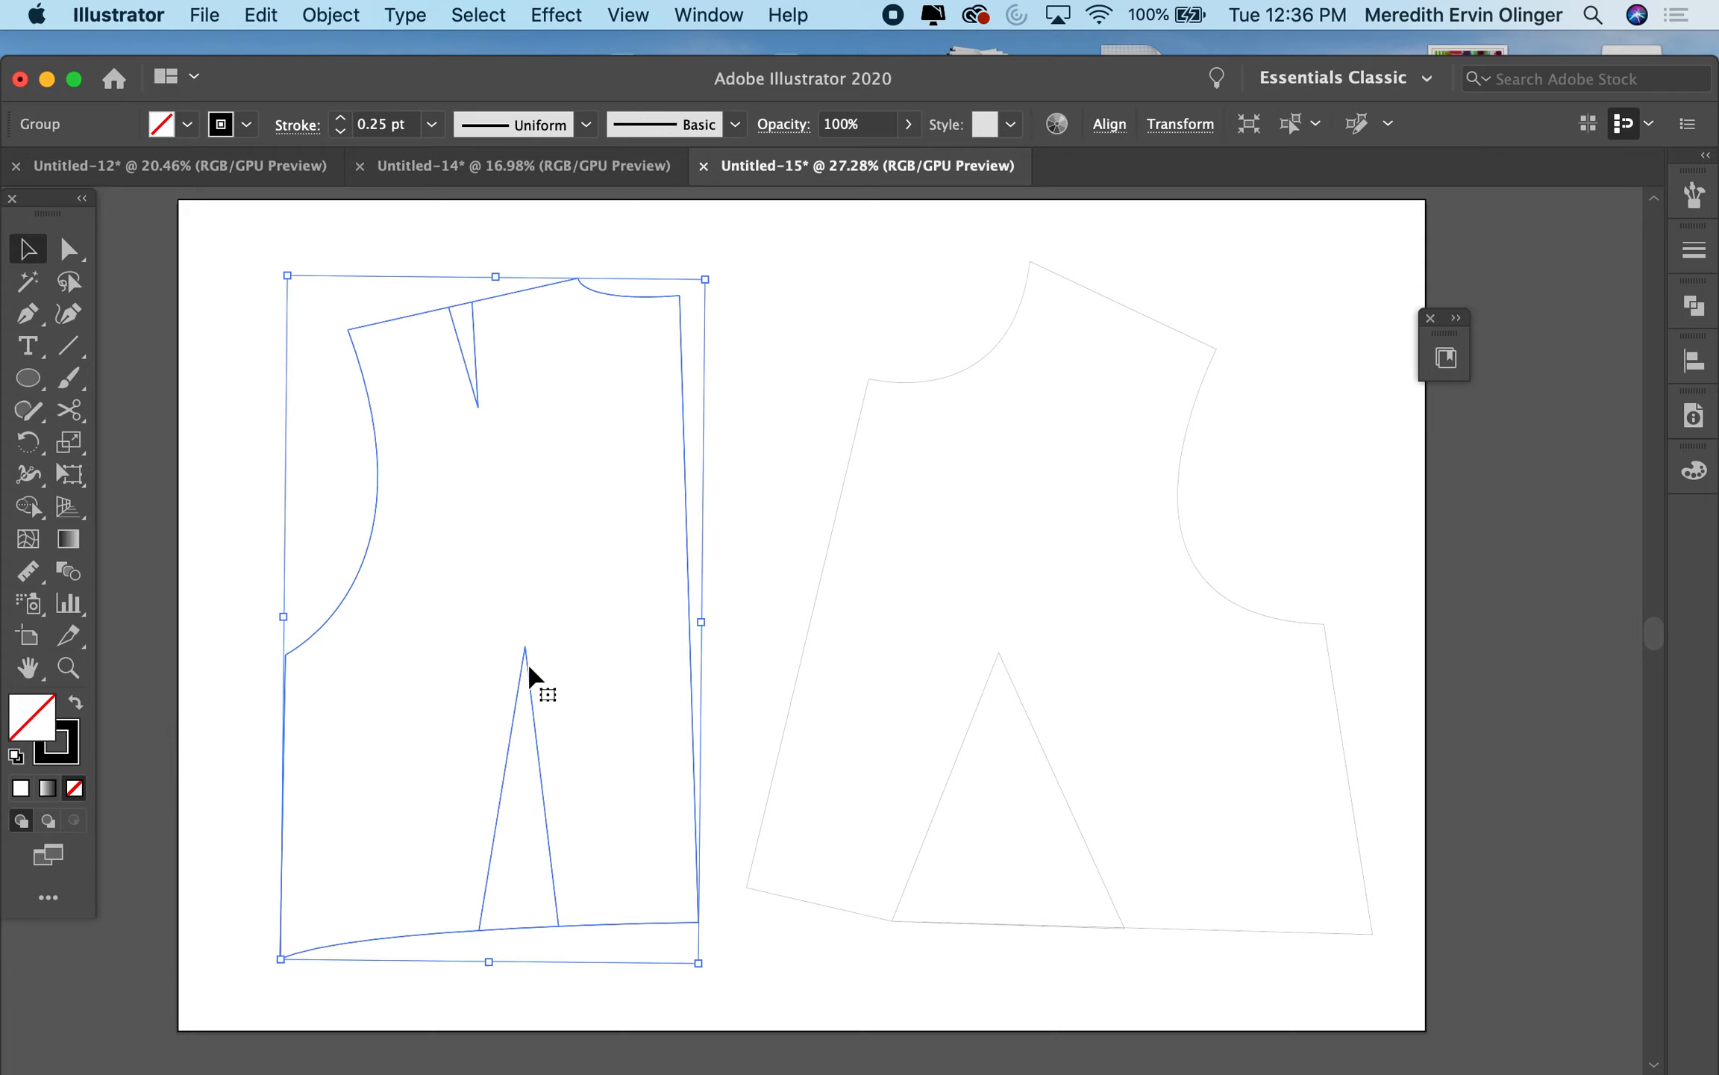
right_click(547, 521)
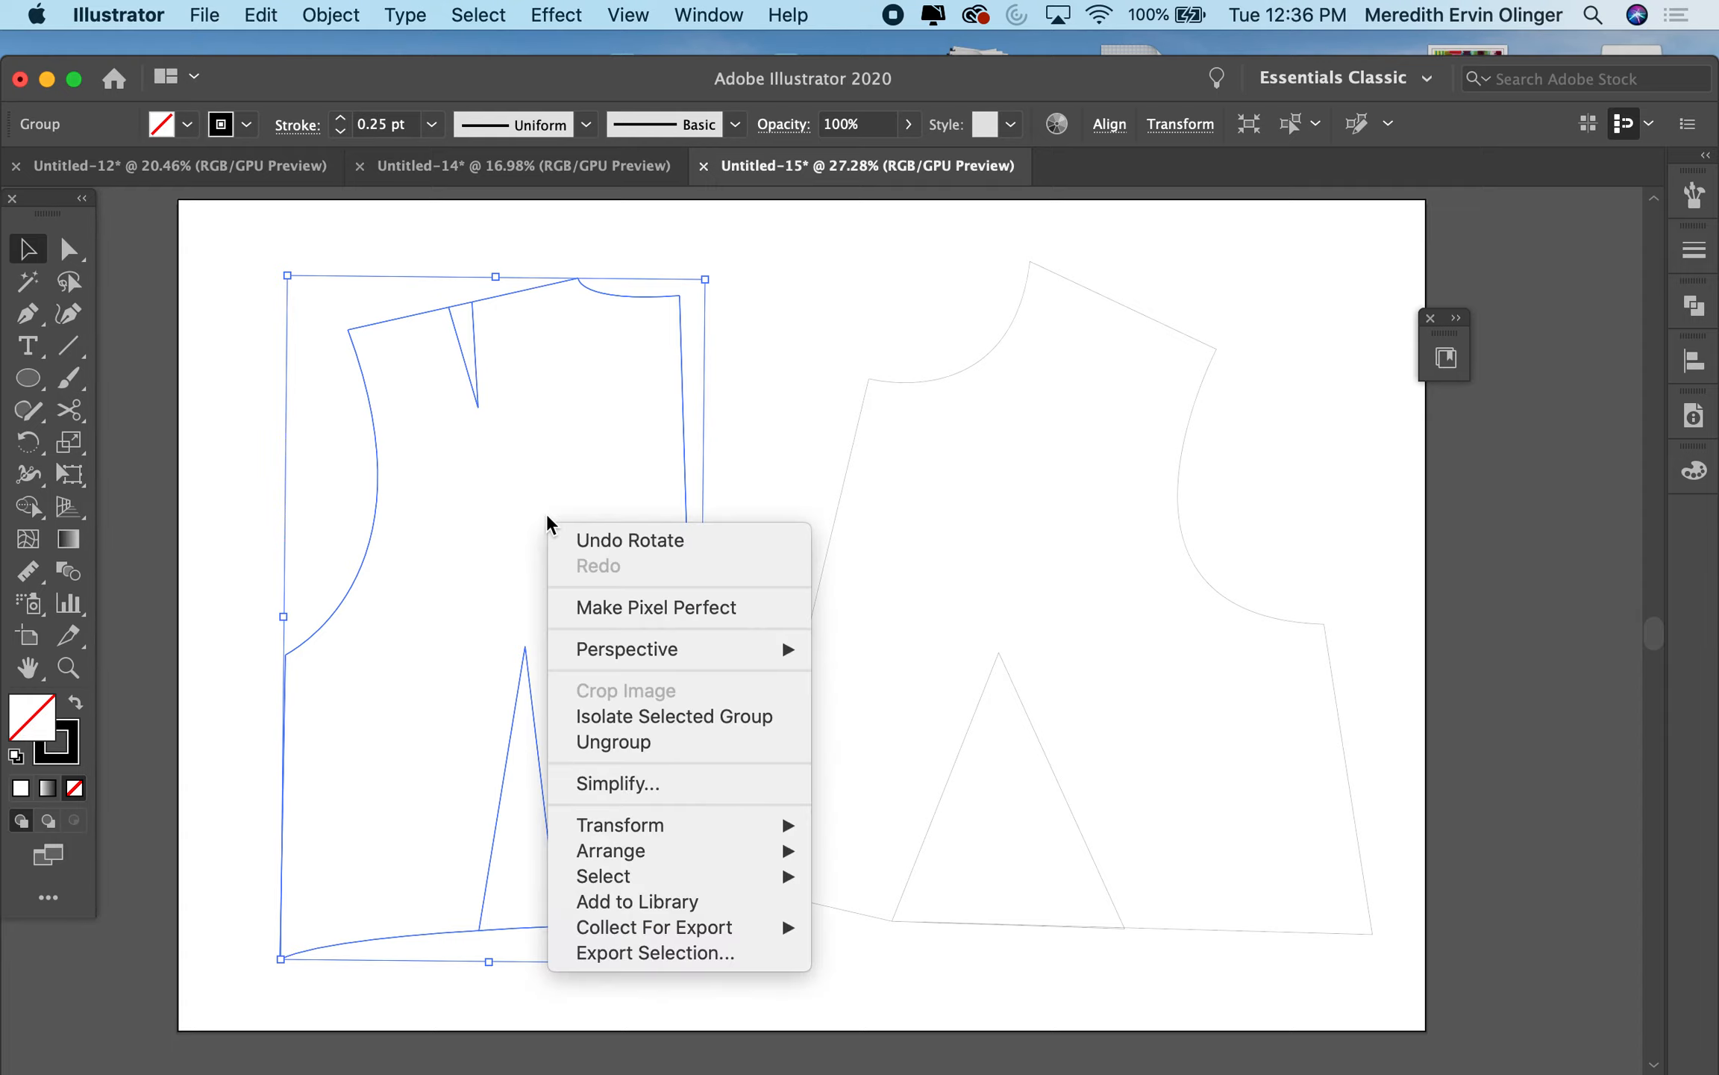
click(609, 740)
click(773, 564)
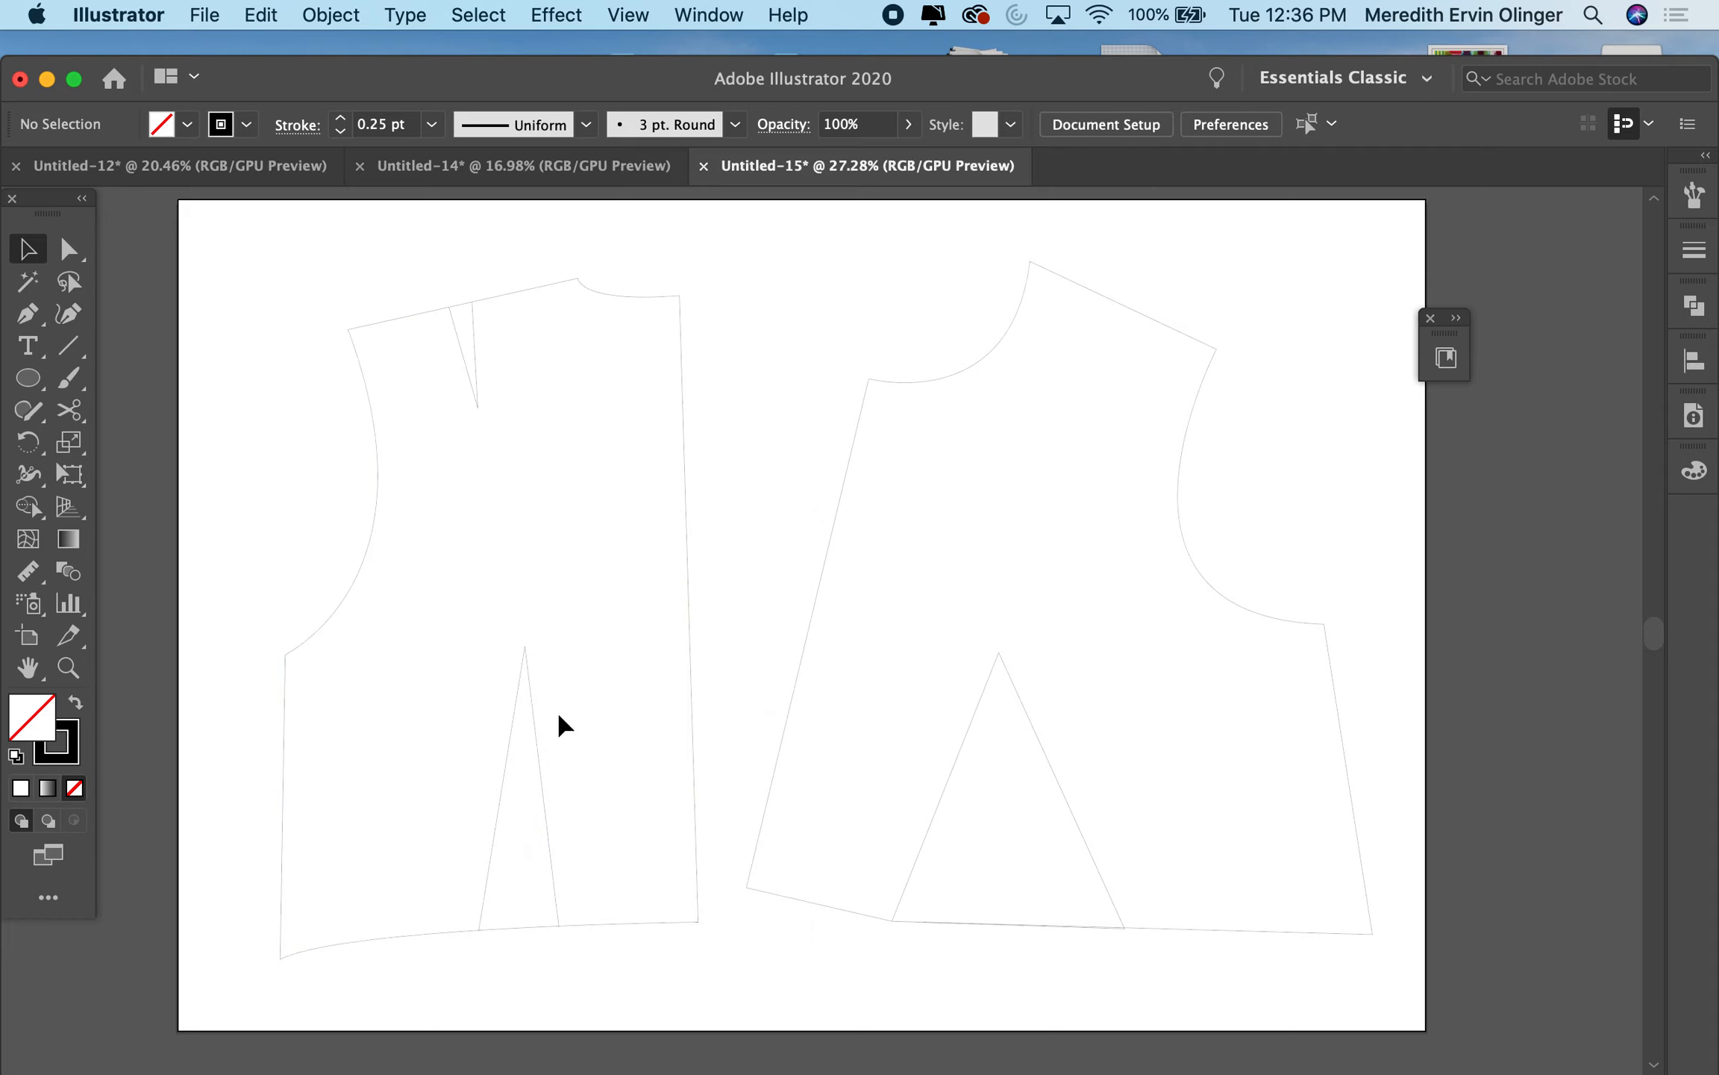
Step: Select the ungrouped back bodice's waist dart, shoulder dart and outline one at a time to check their separation
click(534, 725)
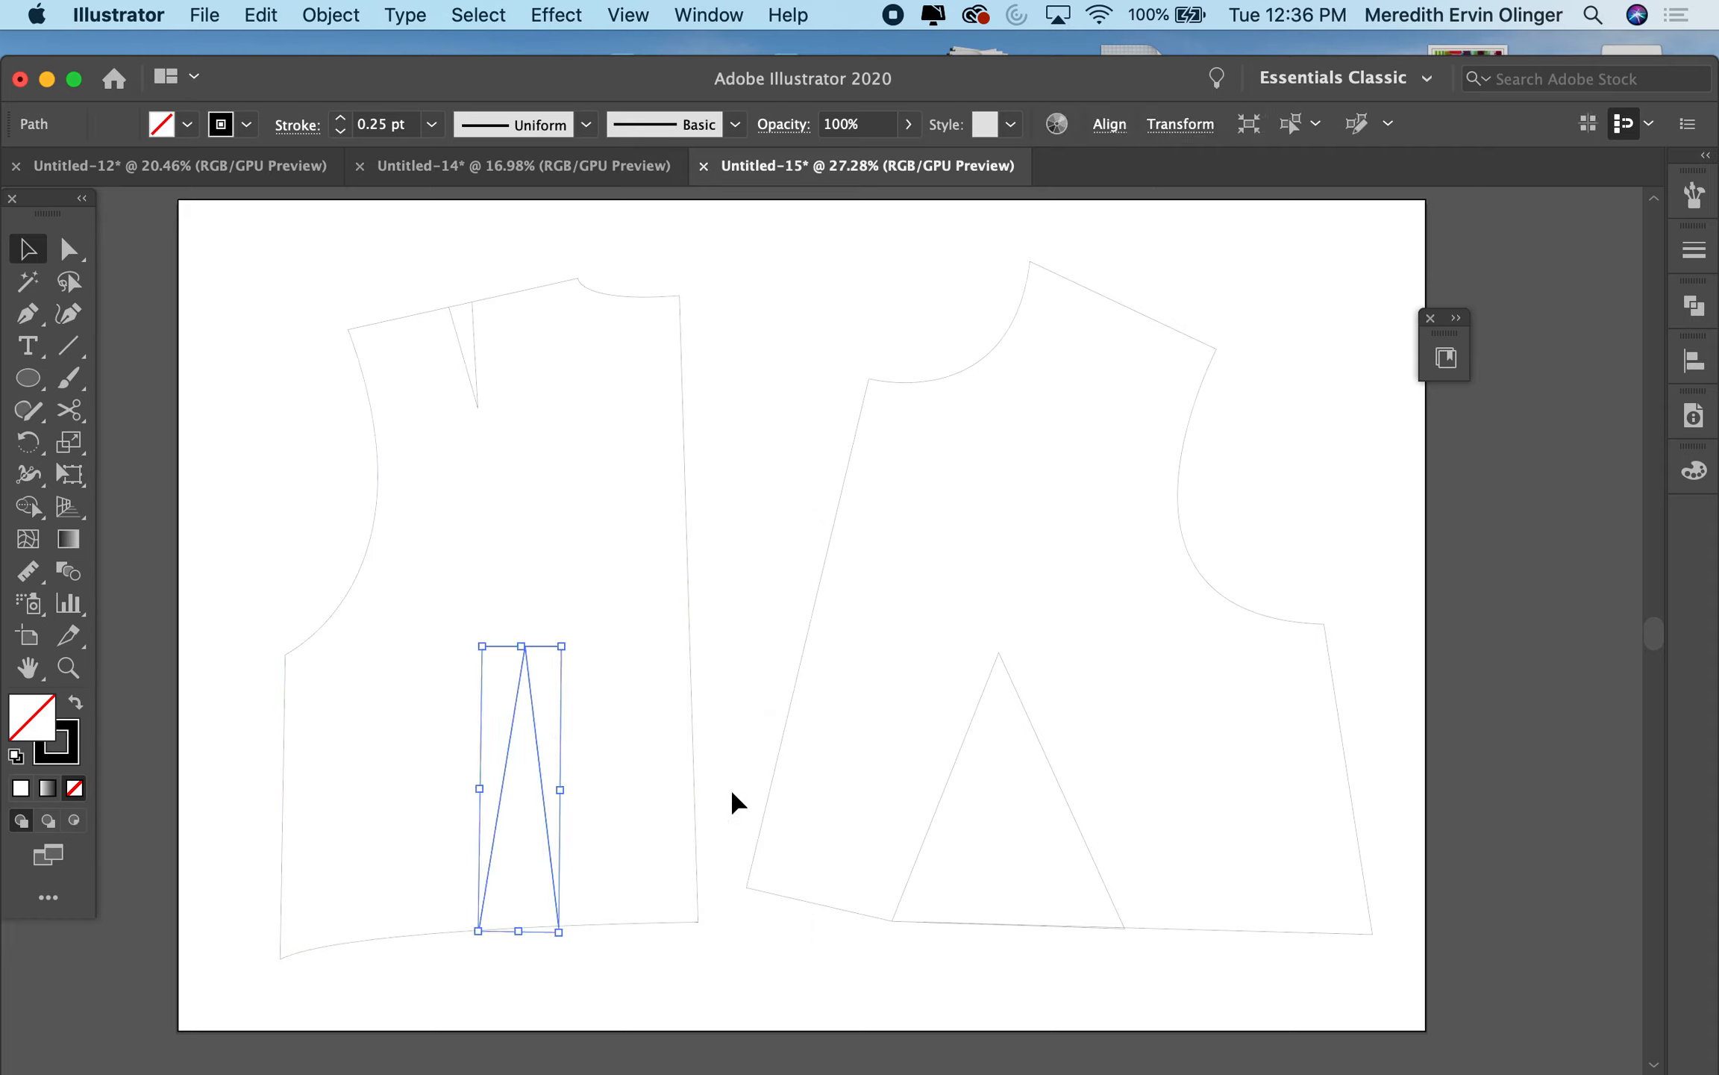
click(475, 397)
click(685, 503)
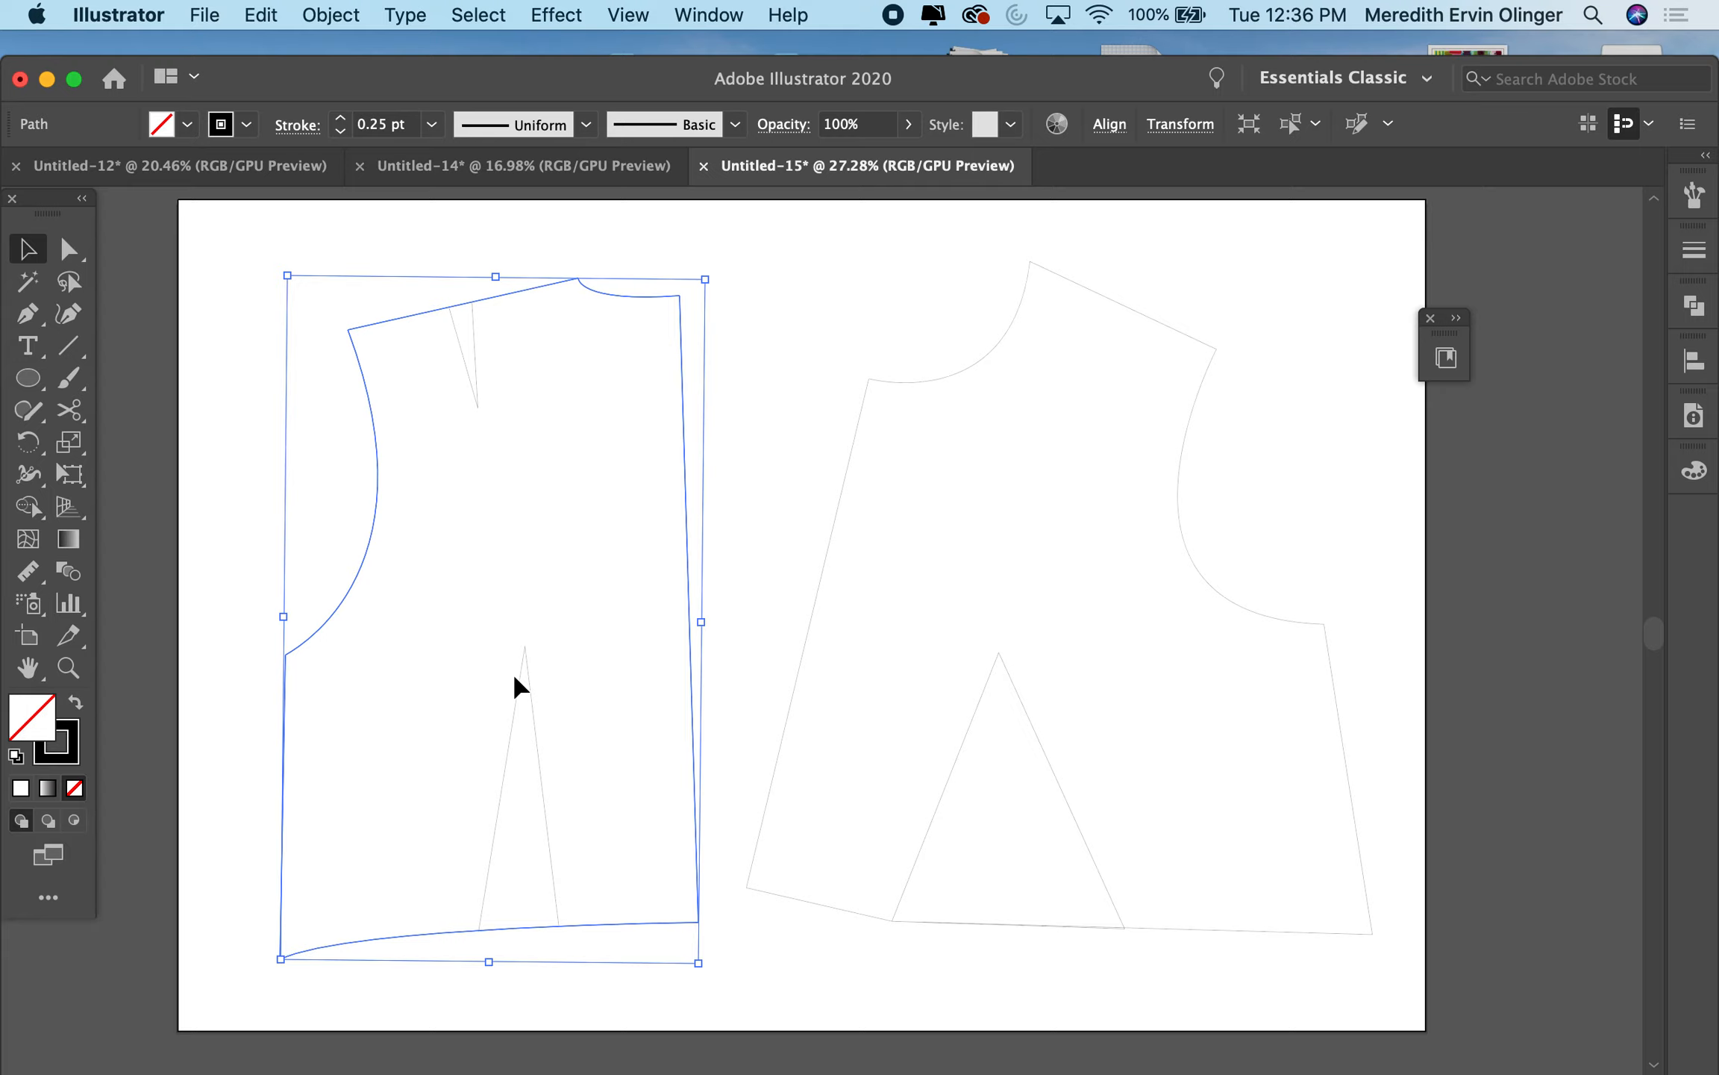
click(478, 407)
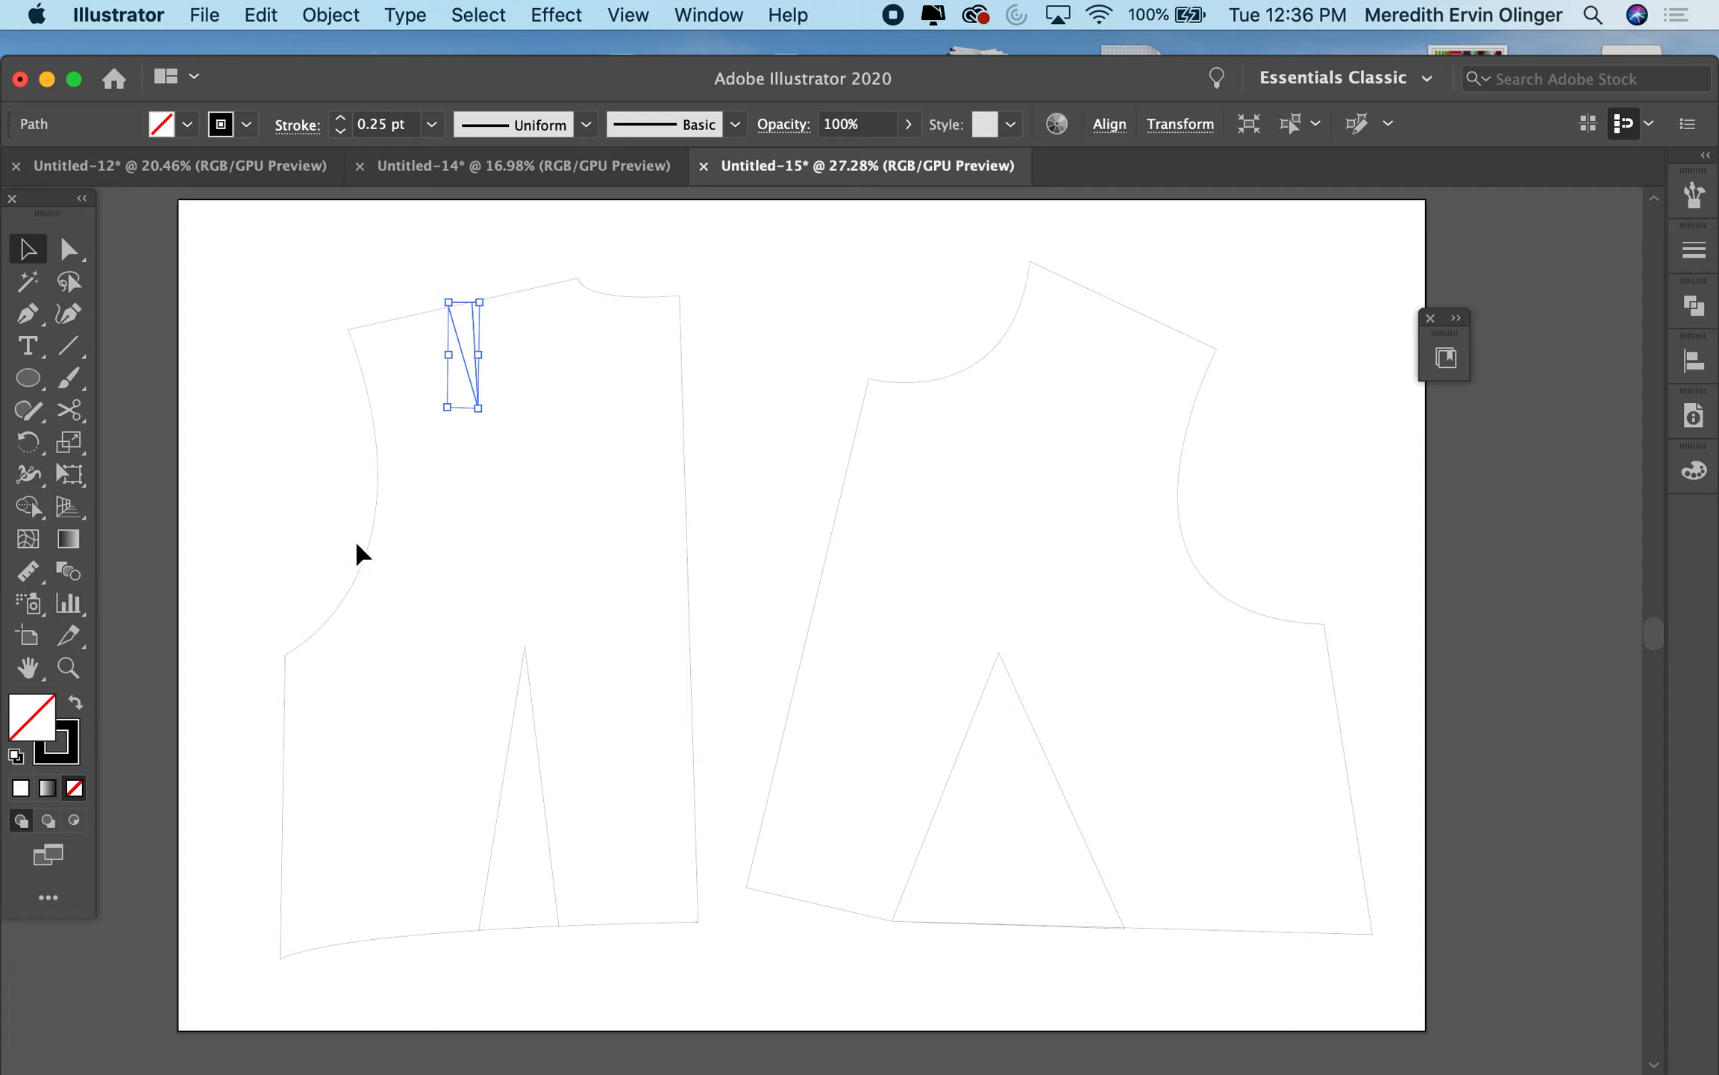
Step: Group the back bodice's outline and both darts with the front bodice, and shift the combined group very slightly
click(361, 564)
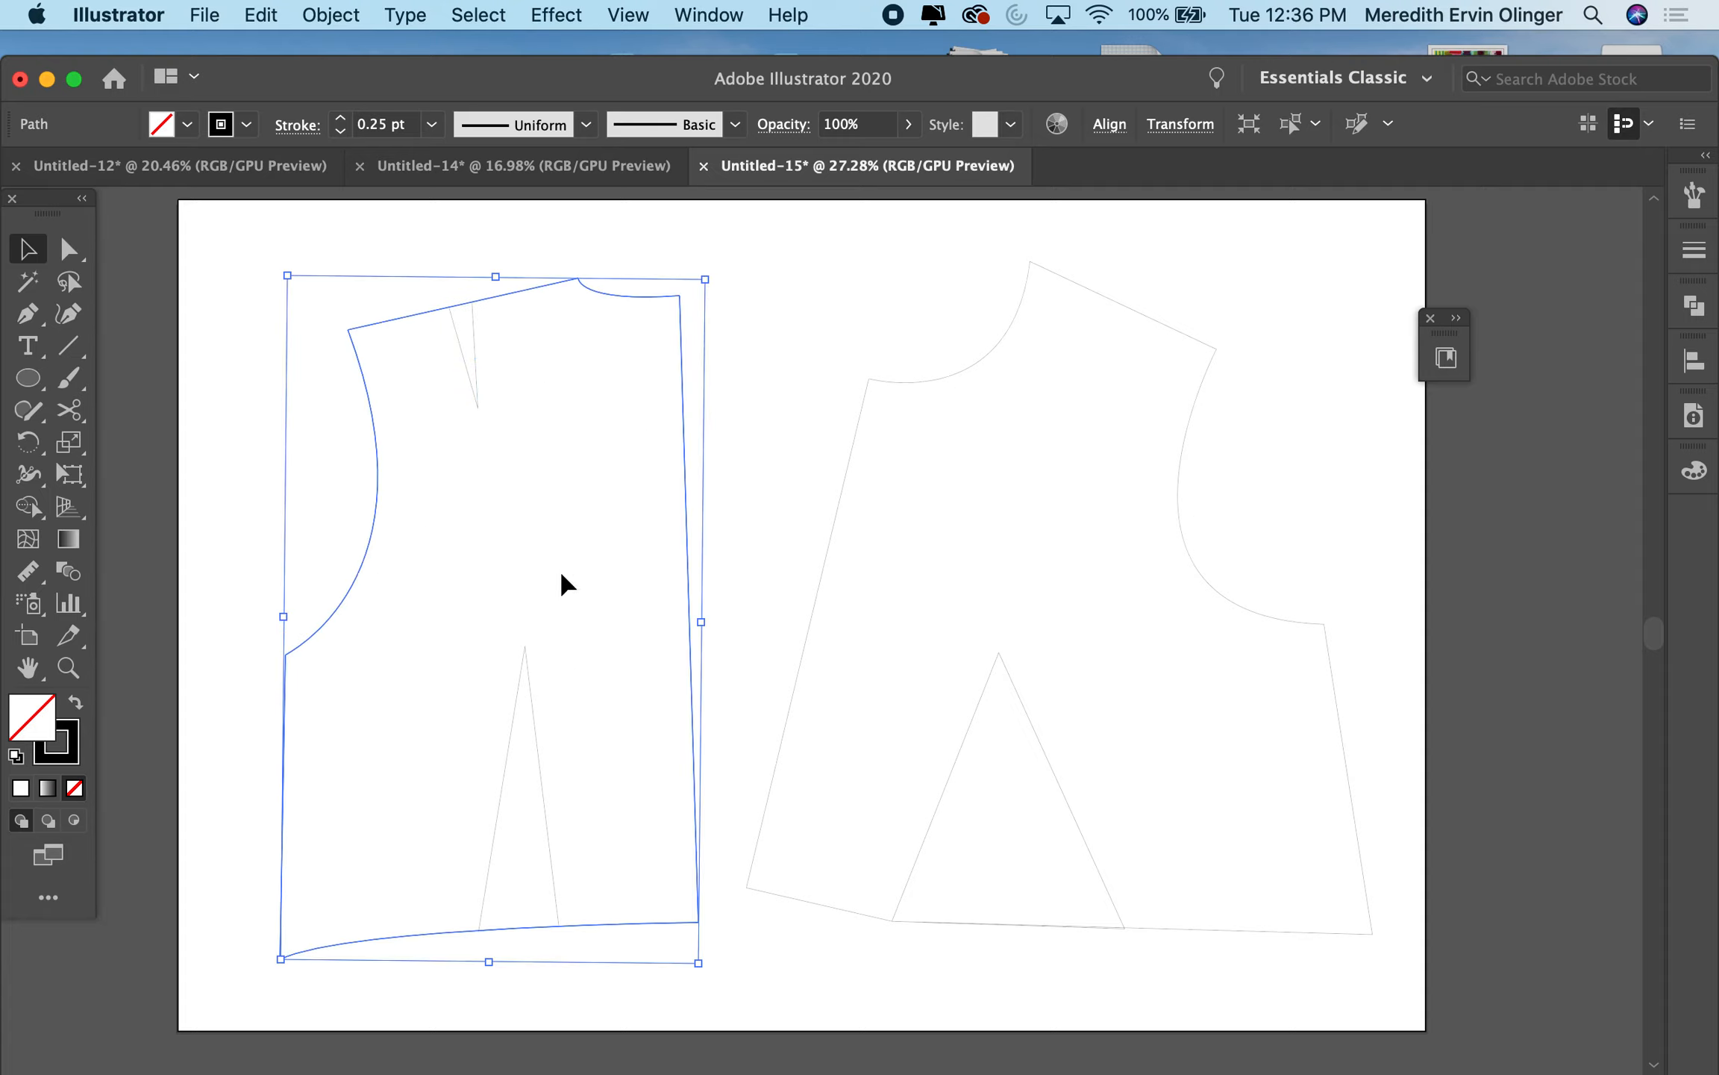
shift+click(470, 382)
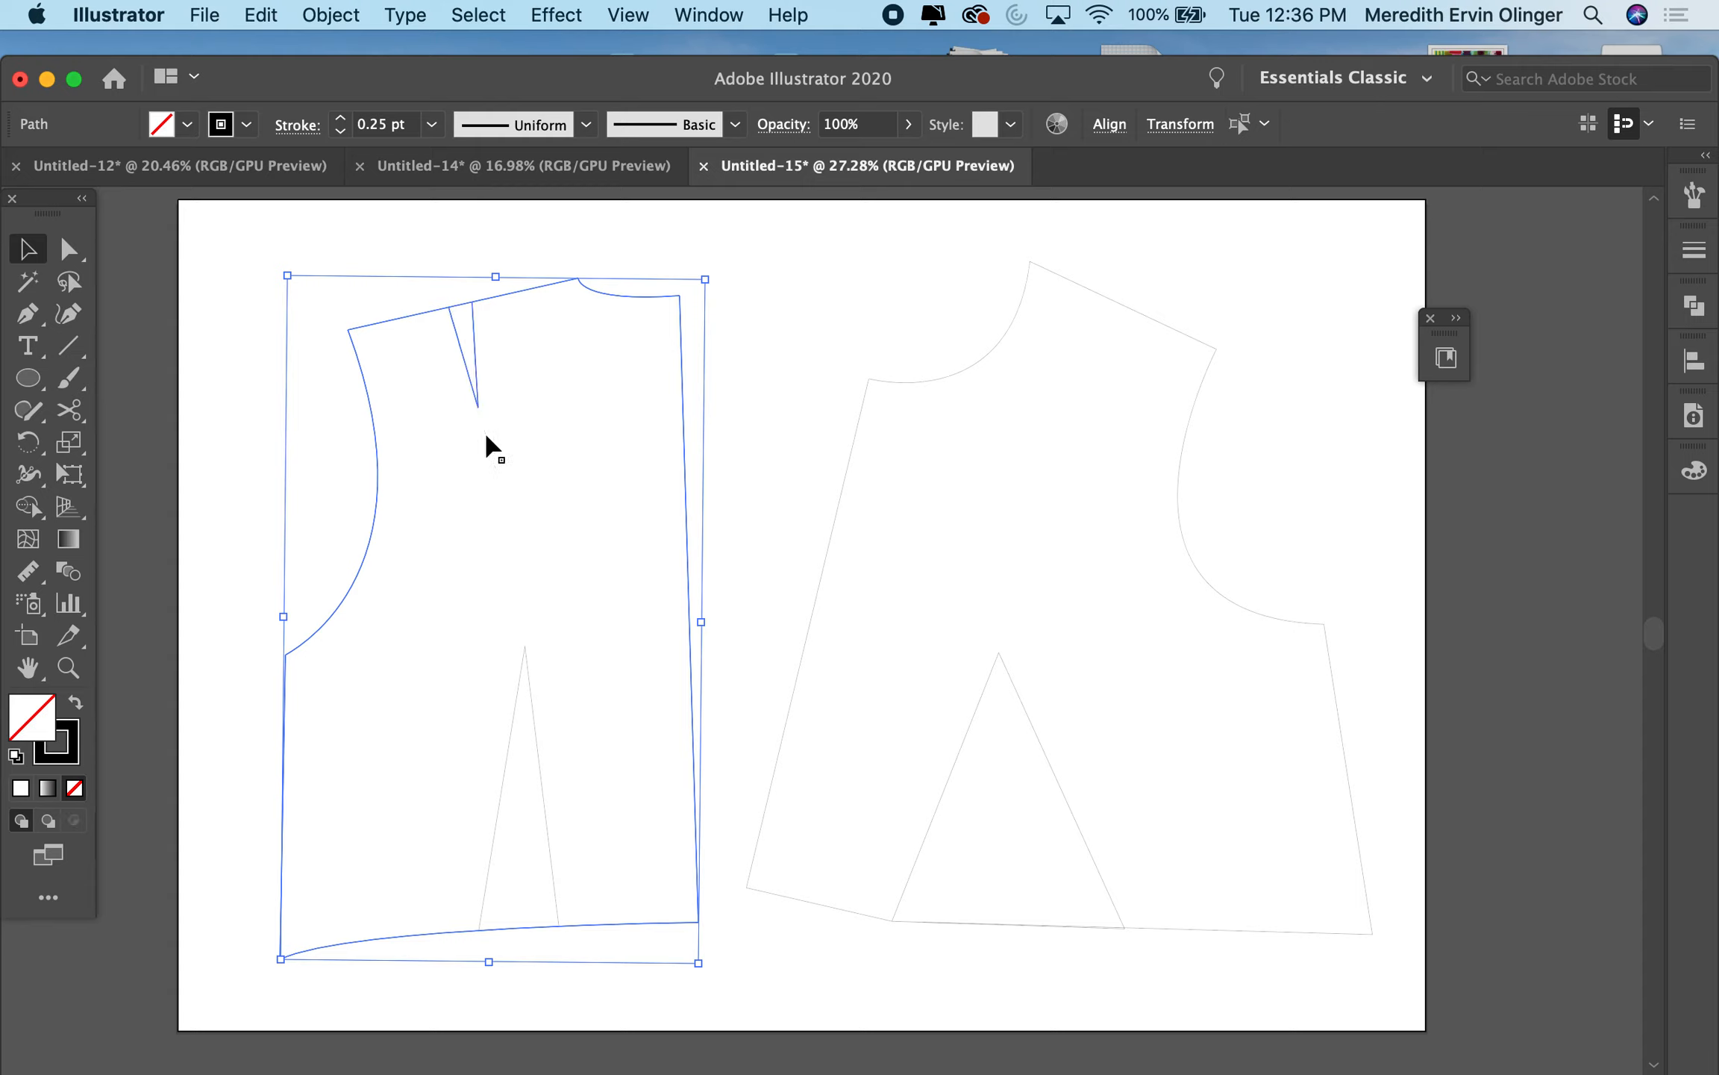
shift+click(529, 694)
shift+click(784, 722)
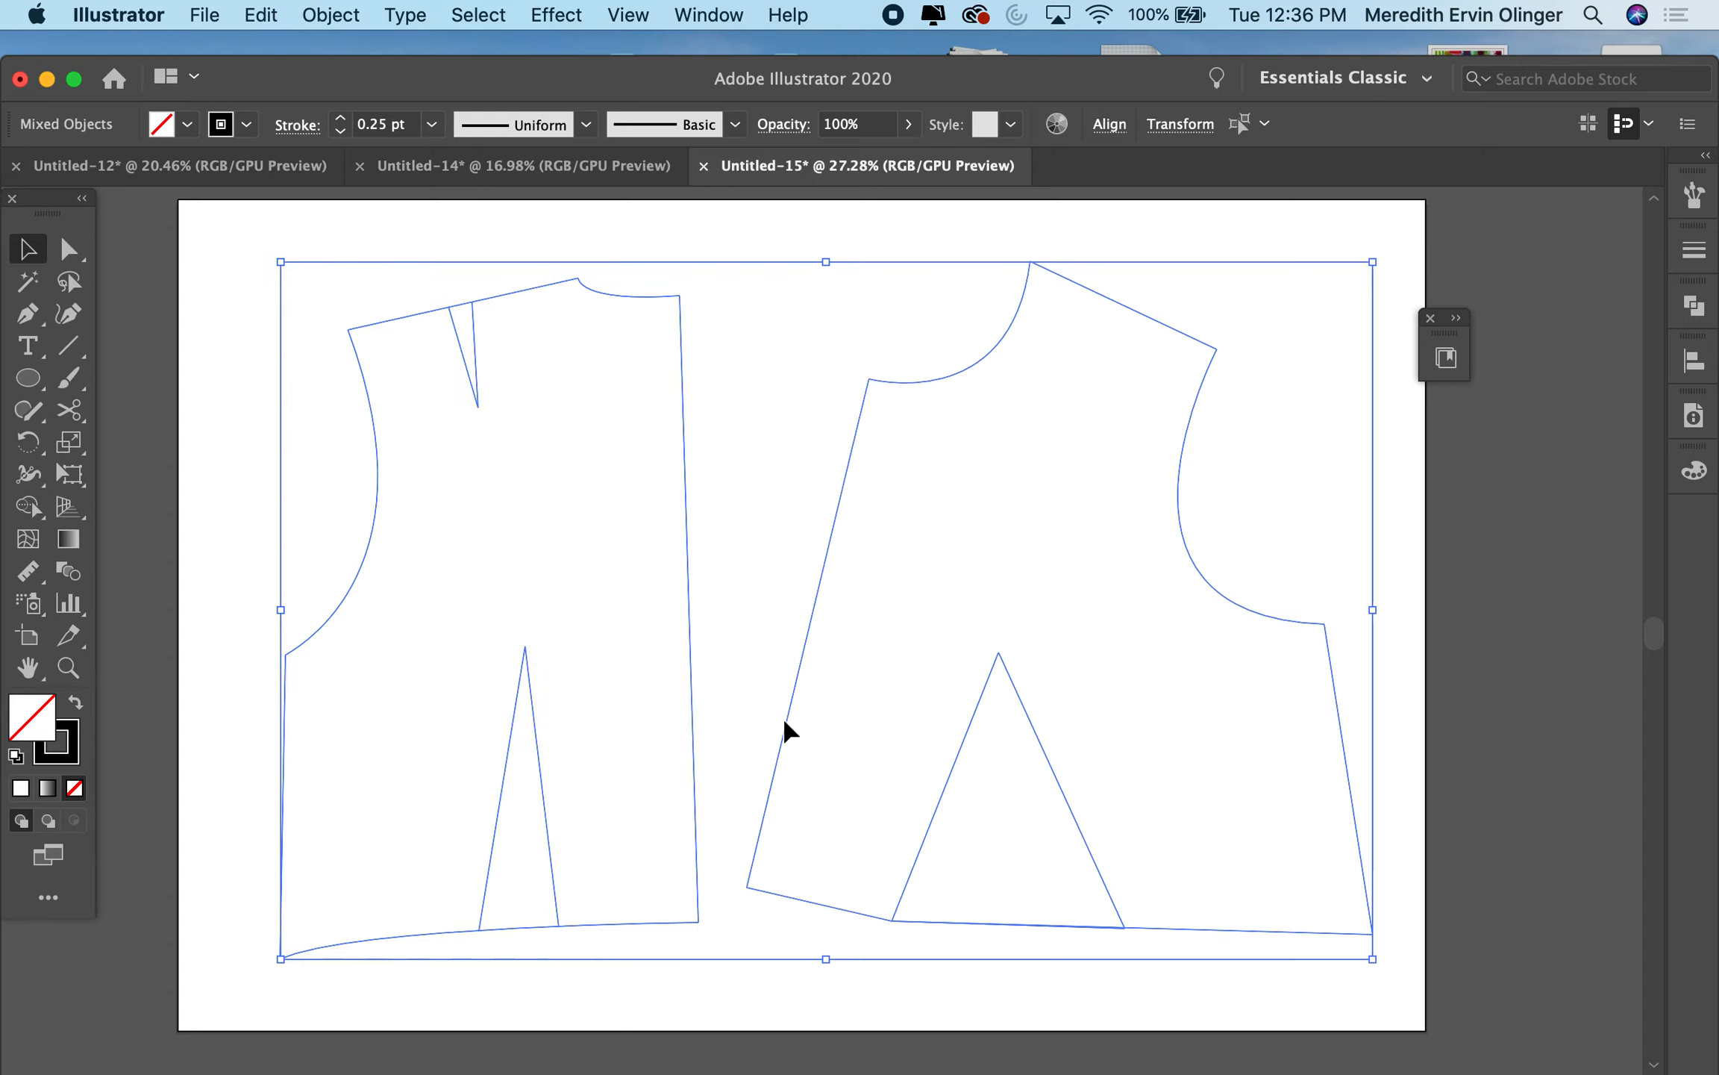
right_click(886, 665)
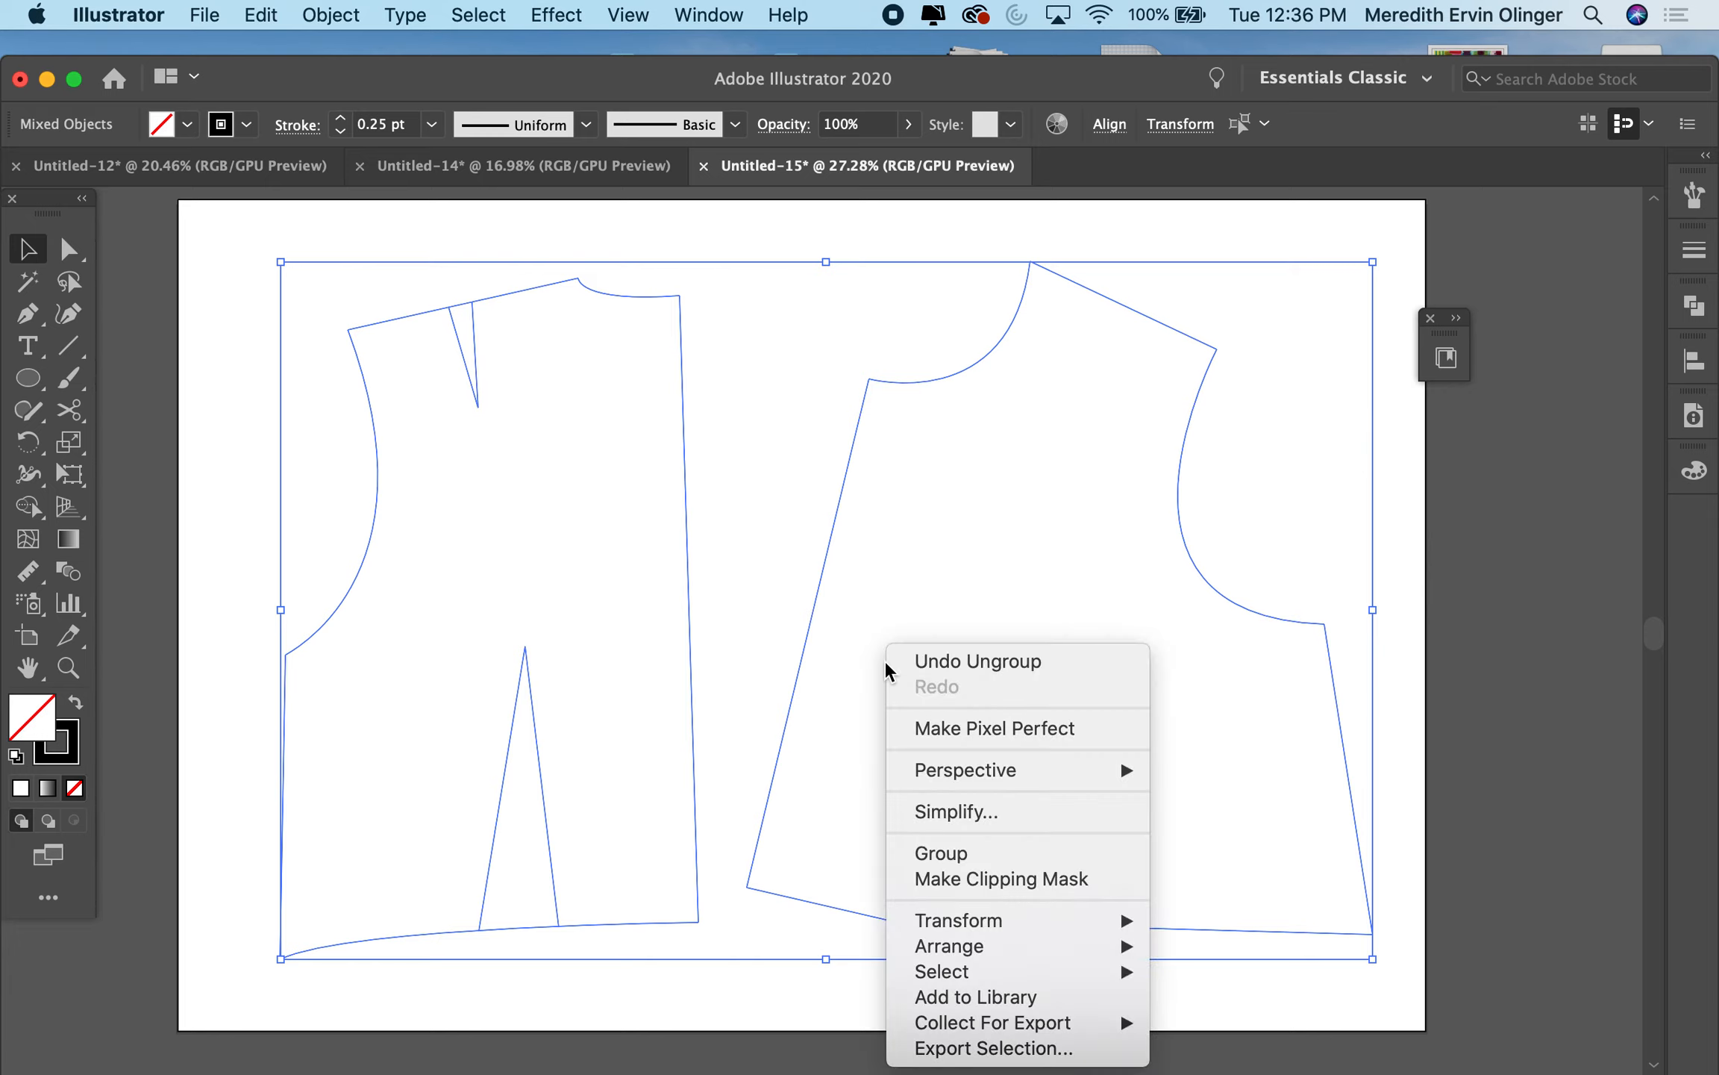
click(955, 852)
click(903, 608)
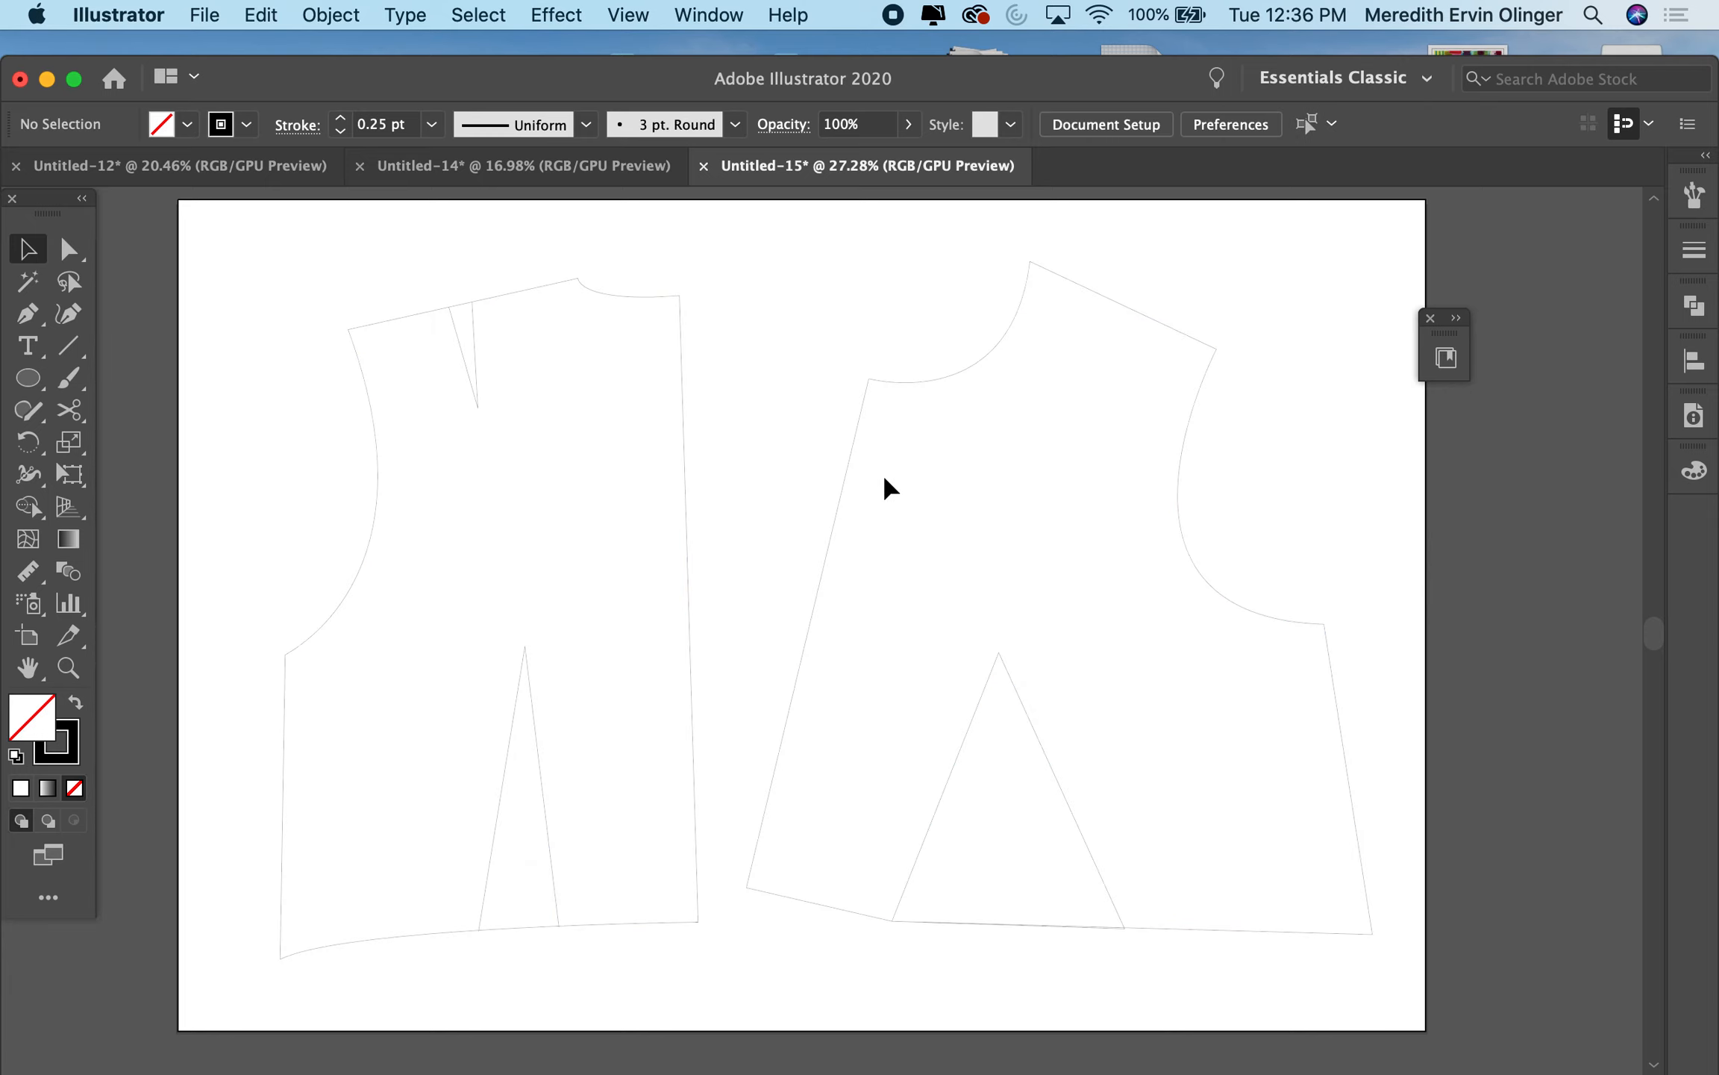
mouse_move(921, 383)
mouse_down()
mouse_move(856, 338)
mouse_move(940, 491)
mouse_move(870, 355)
mouse_move(902, 392)
mouse_move(919, 383)
mouse_up()
click(765, 541)
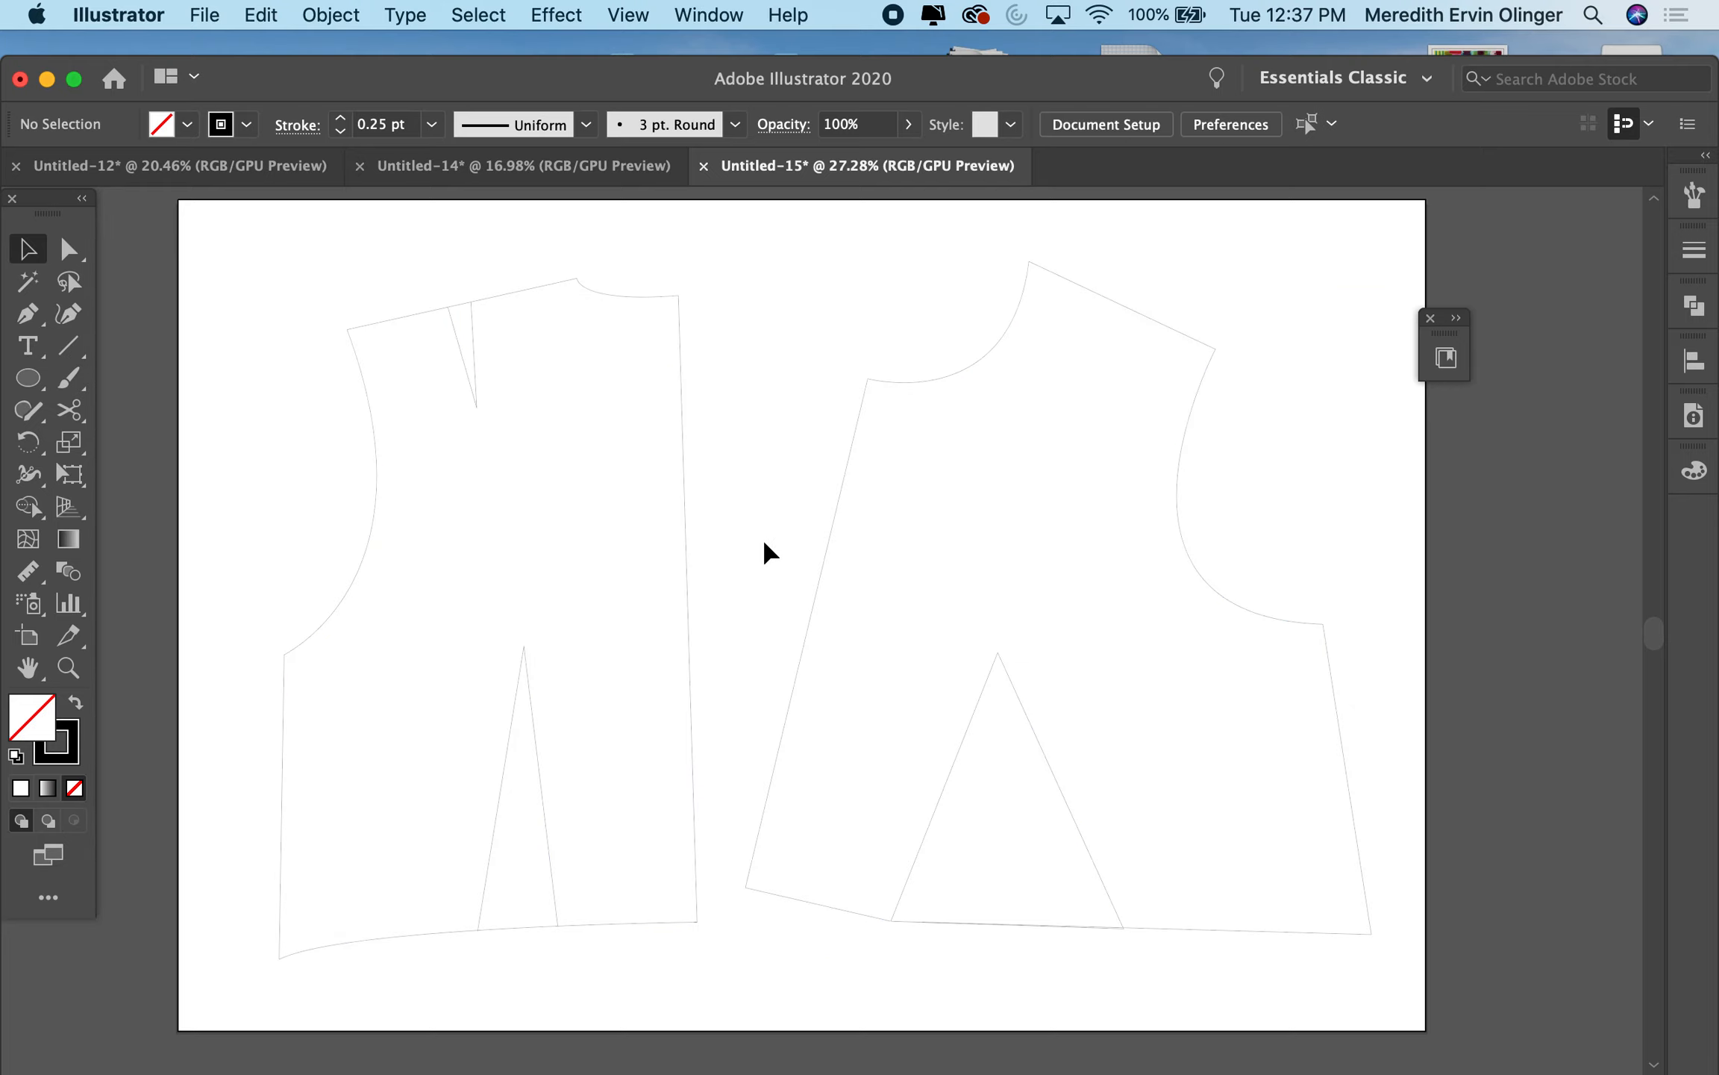